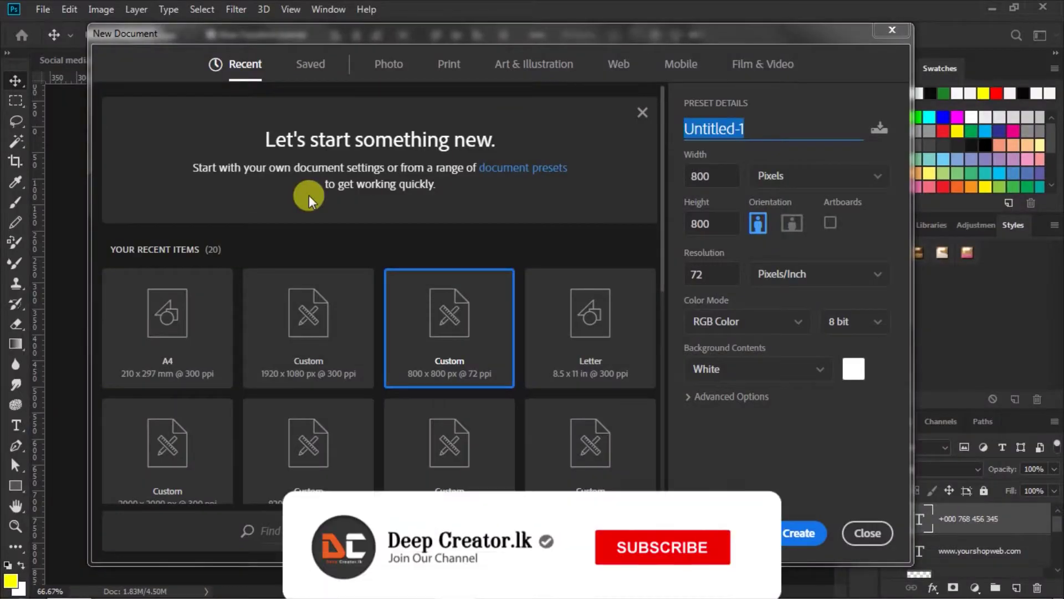
Step: Name the new 800 x 800 px document 'Social media banner'
{"action": "type", "text": "Soci"}
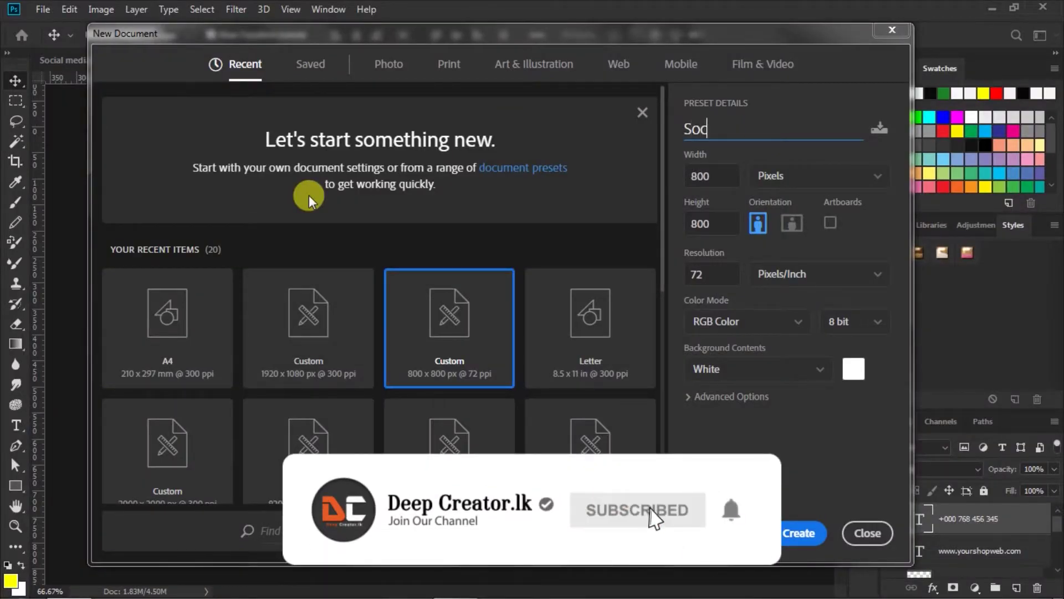
{"action": "type", "text": "al"}
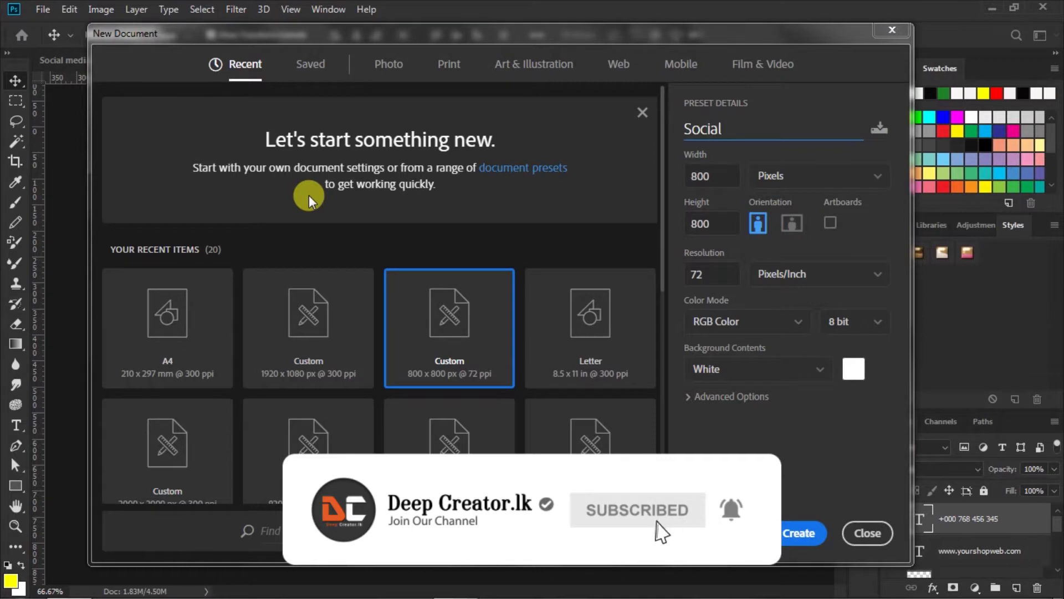
{"action": "type", "text": " media banner"}
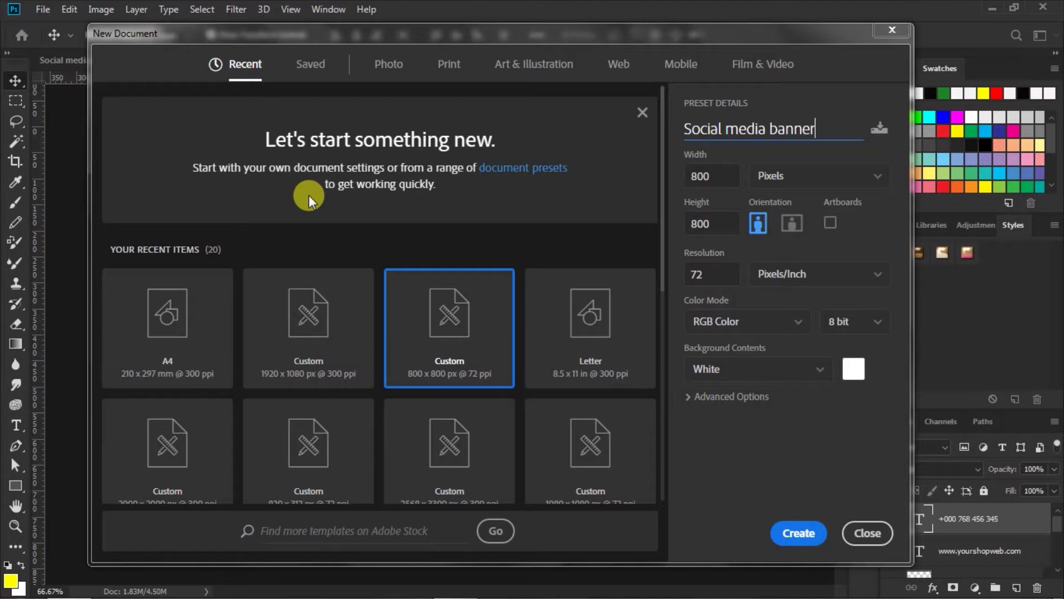
Step: Keep width and height at 800 px and resolution at 72 ppi, and create the document
{"action": "left_click", "coordinate": [716, 175]}
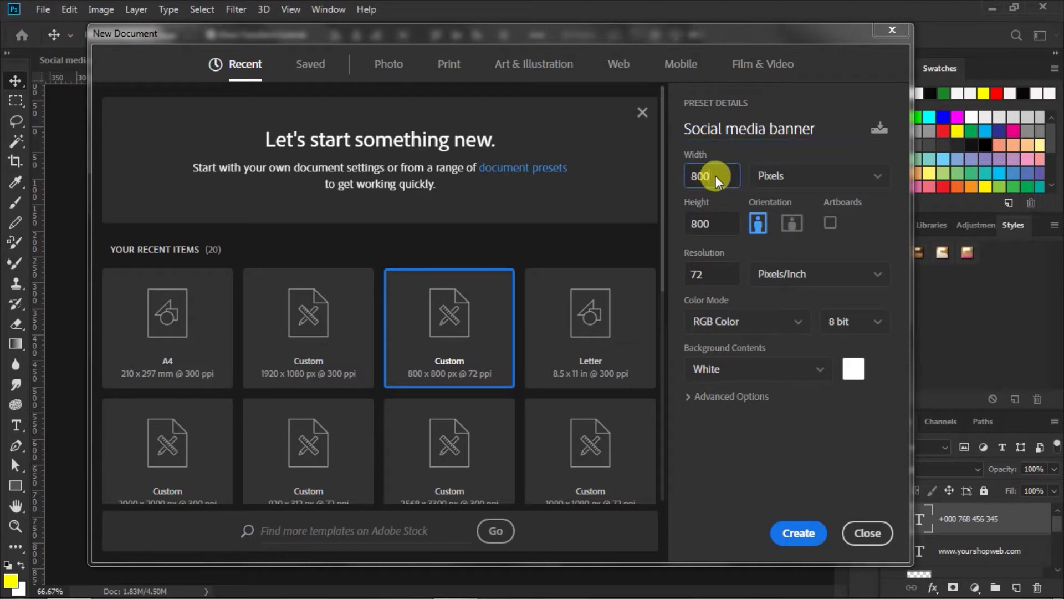
{"action": "left_click", "coordinate": [710, 223]}
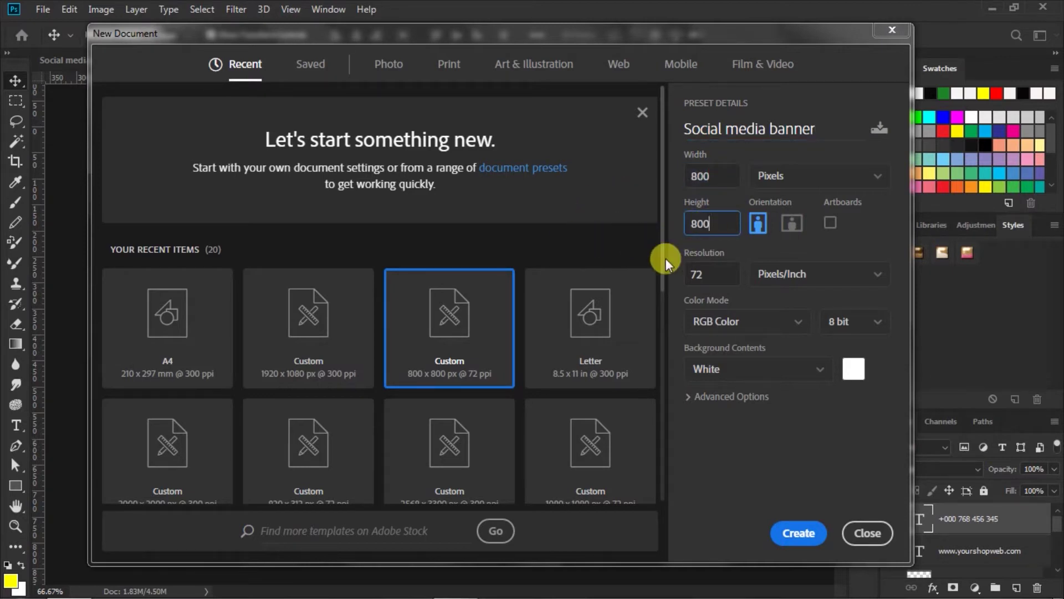
{"action": "left_click", "coordinate": [713, 275]}
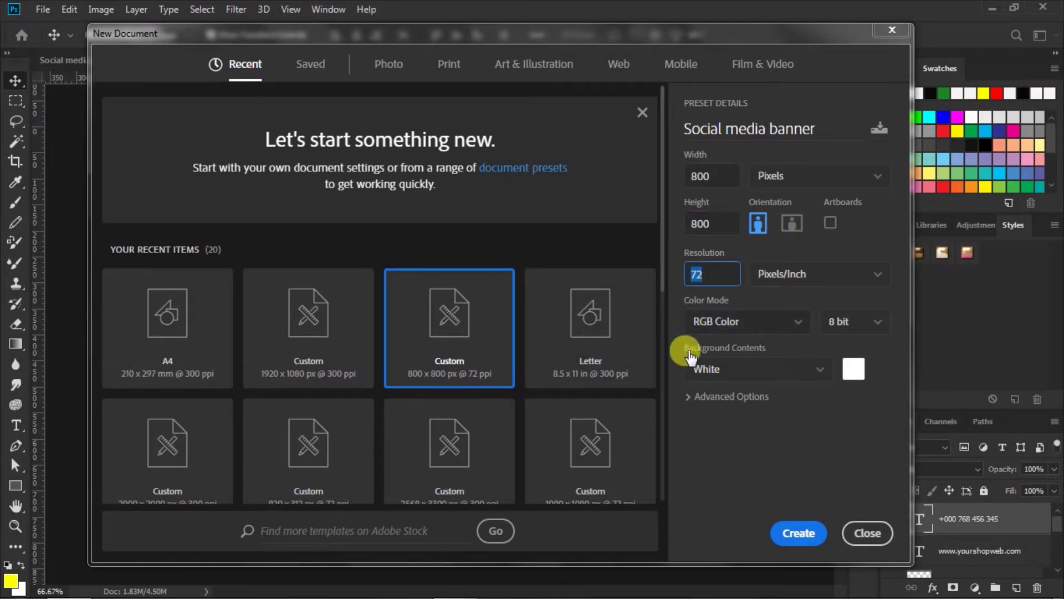
{"action": "left_click", "coordinate": [798, 533]}
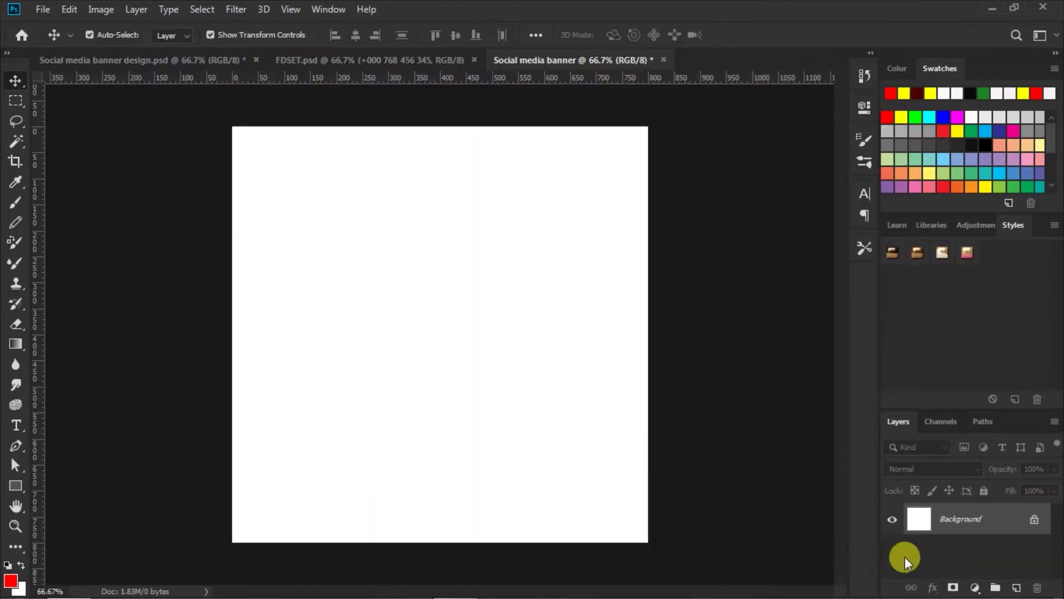
Step: Add a dark maroon Solid Color fill layer covering the whole canvas
{"action": "left_click", "coordinate": [974, 588]}
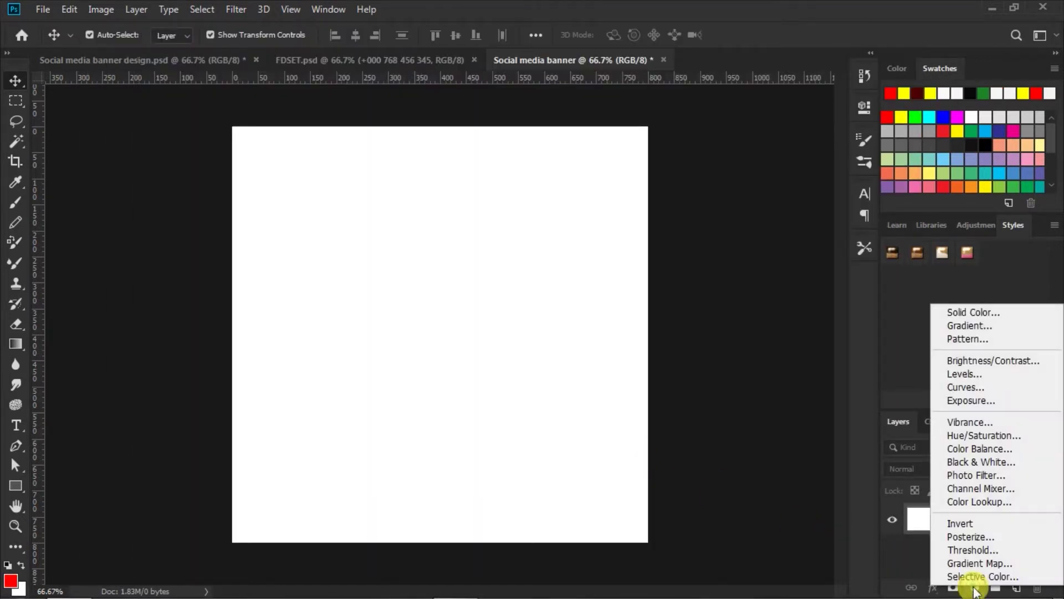
{"action": "left_click", "coordinate": [963, 313]}
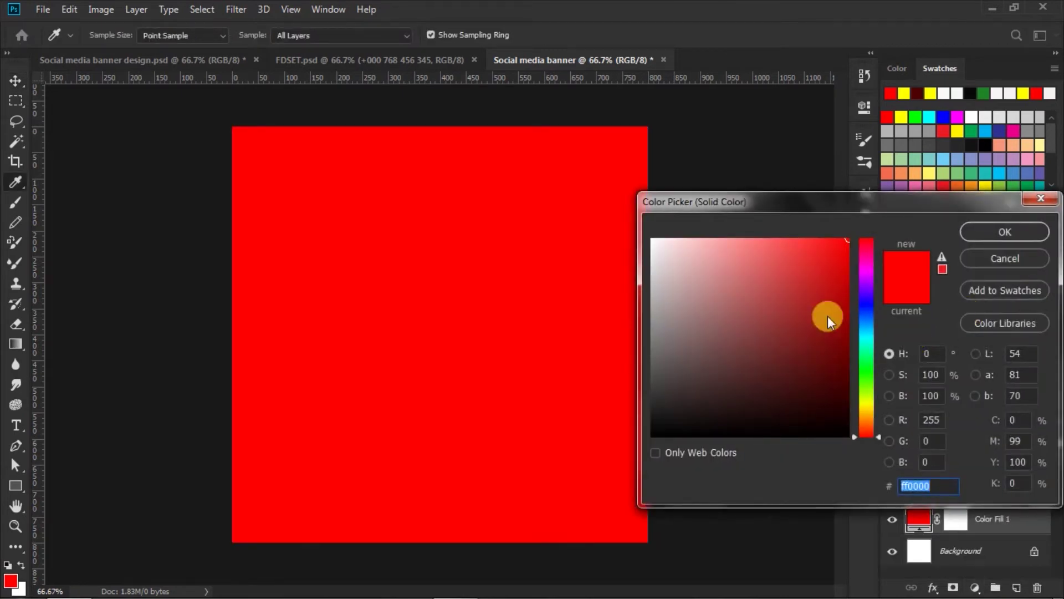
{"action": "left_click", "coordinate": [917, 92]}
{"action": "left_click", "coordinate": [992, 233]}
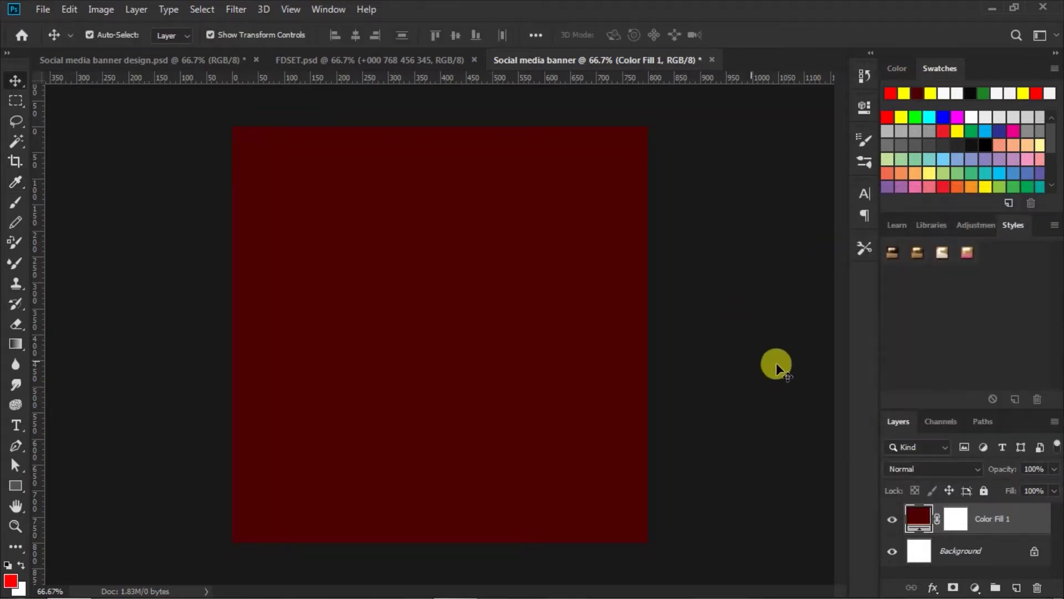
{"action": "left_click", "coordinate": [725, 381]}
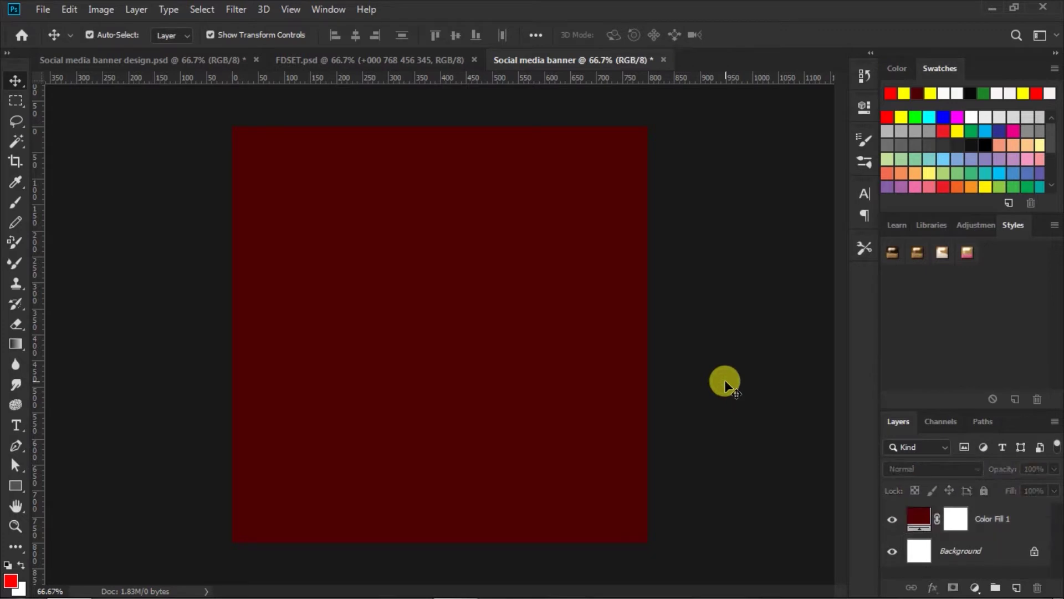
Step: Draw a white rectangle about 263 px tall across the bottom edge of the canvas
{"action": "left_click", "coordinate": [15, 485]}
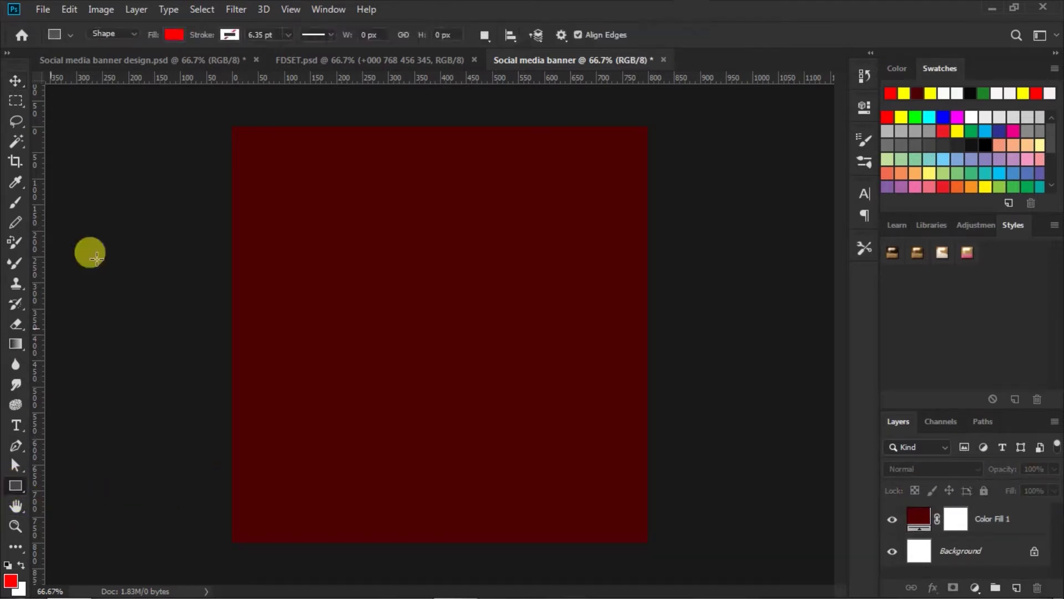
{"action": "left_click", "coordinate": [176, 34]}
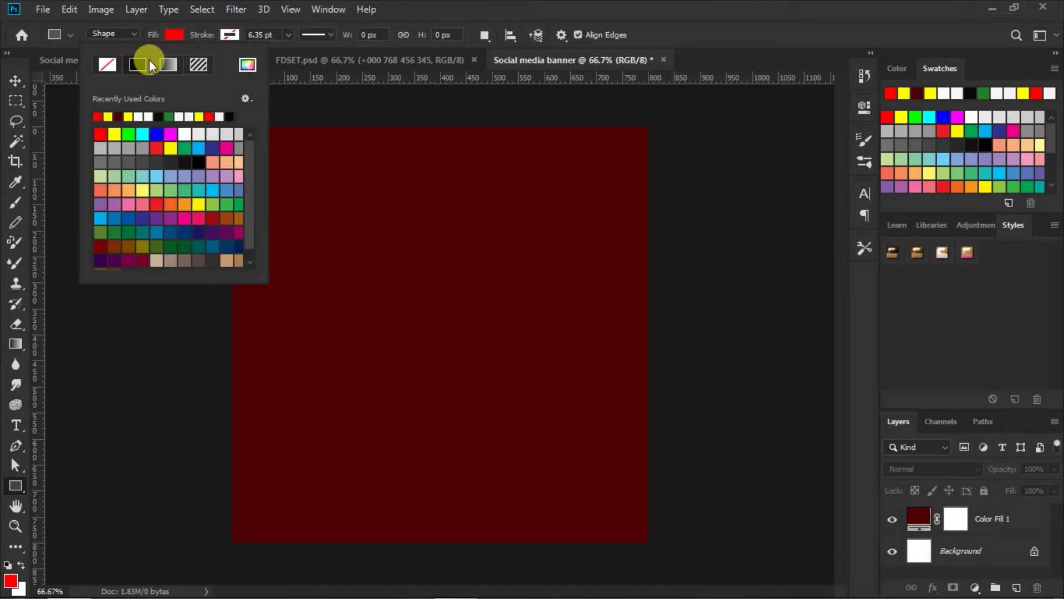
{"action": "left_click", "coordinate": [138, 117]}
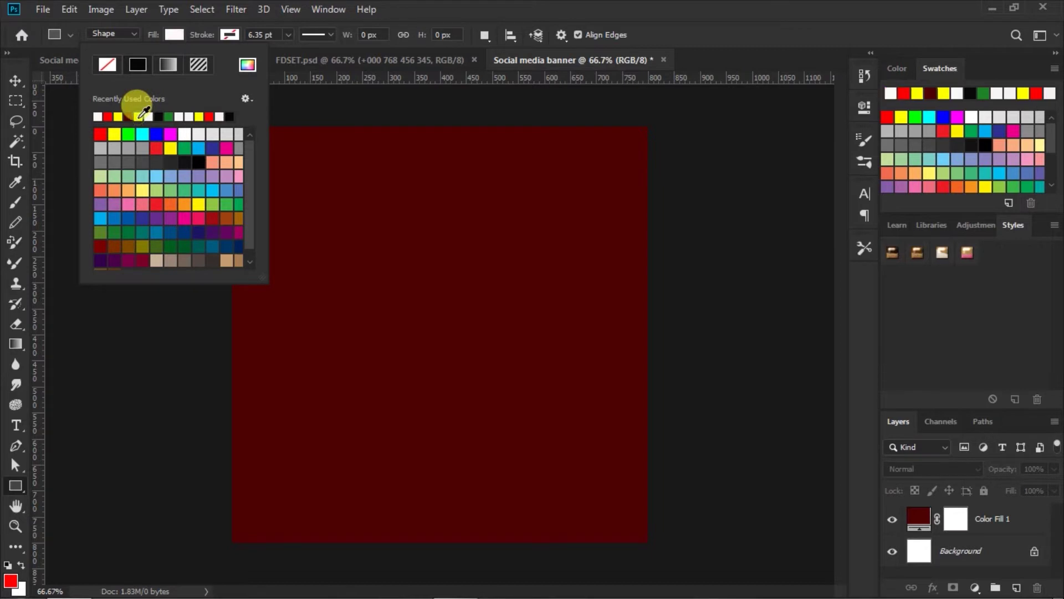
{"action": "left_click", "coordinate": [171, 35]}
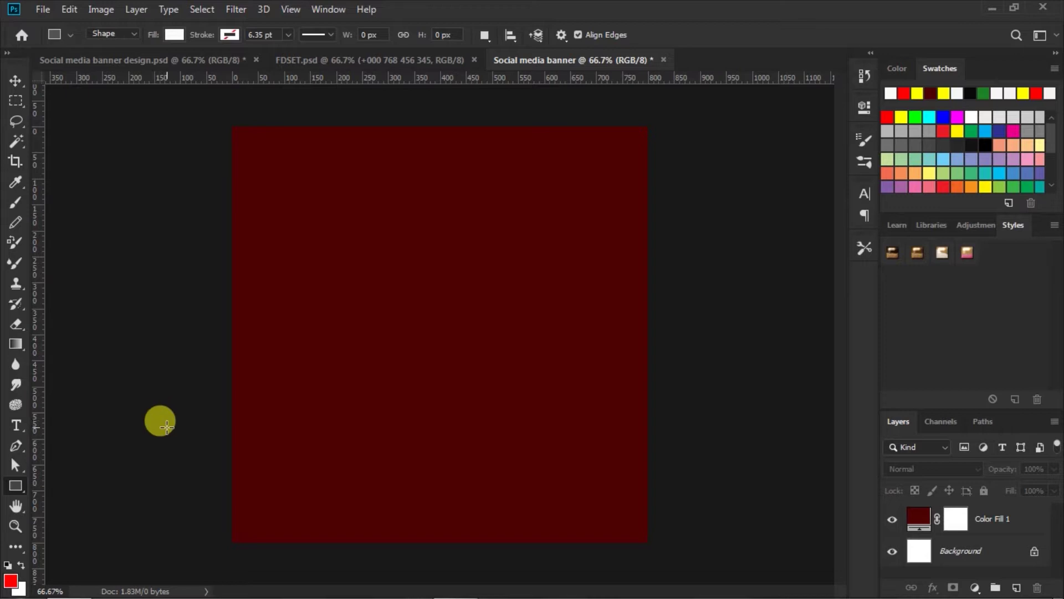
{"action": "mouse_move", "coordinate": [164, 414]}
{"action": "left_mouse_down"}
{"action": "mouse_move", "coordinate": [732, 552]}
{"action": "mouse_move", "coordinate": [715, 554]}
{"action": "left_mouse_up"}
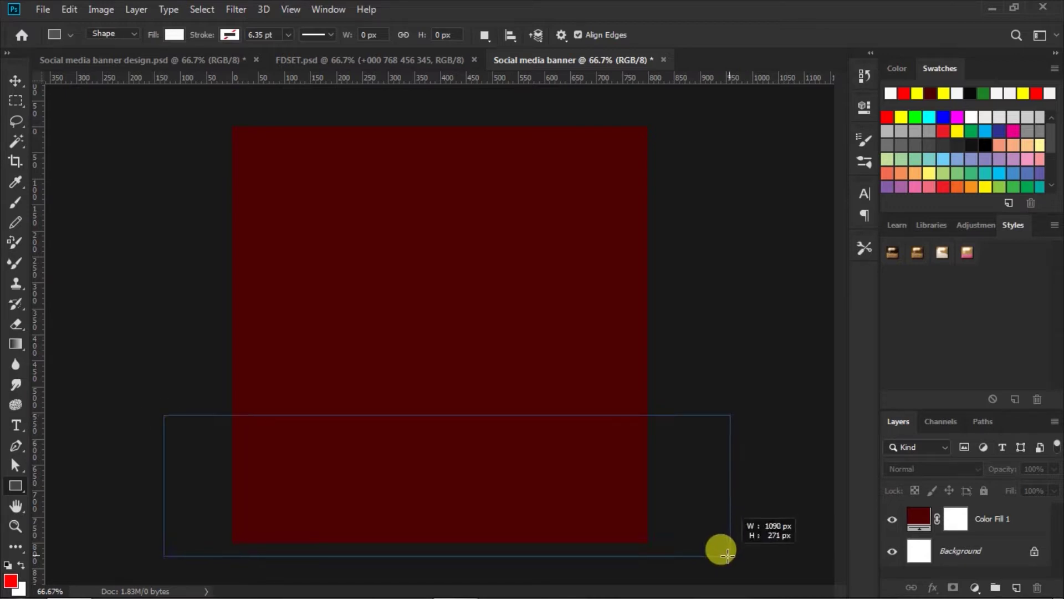
{"action": "left_click_drag", "start_coordinate": [714, 555], "coordinate": [715, 550]}
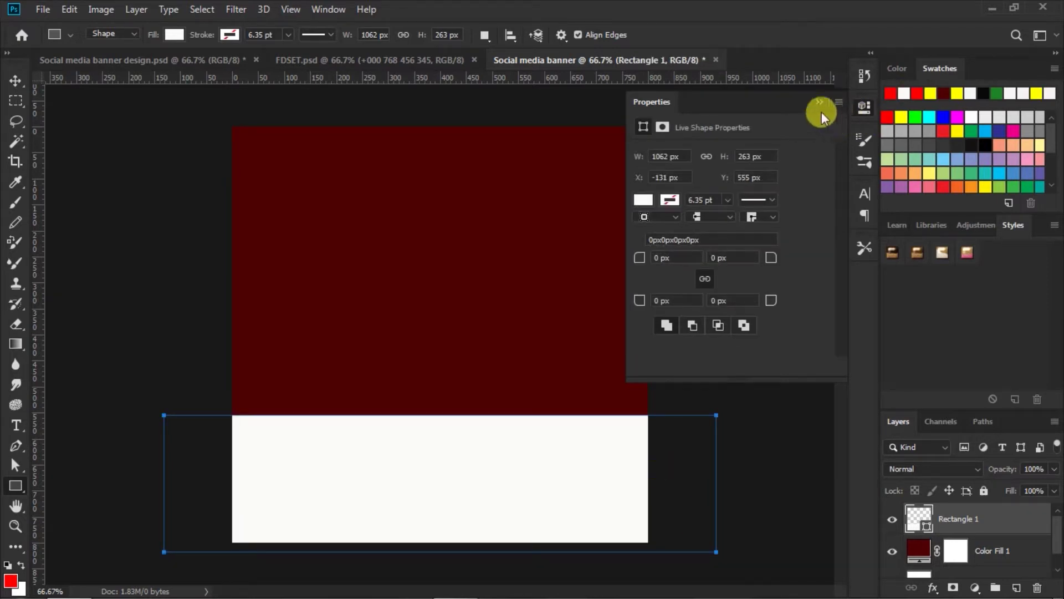
{"action": "left_click", "coordinate": [818, 101]}
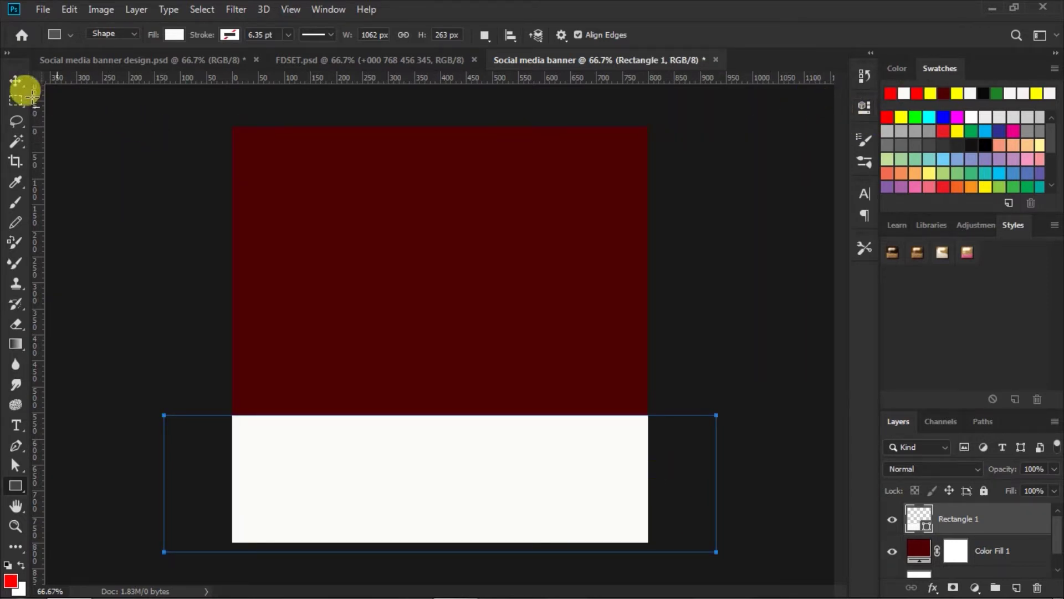
{"action": "left_click", "coordinate": [15, 81]}
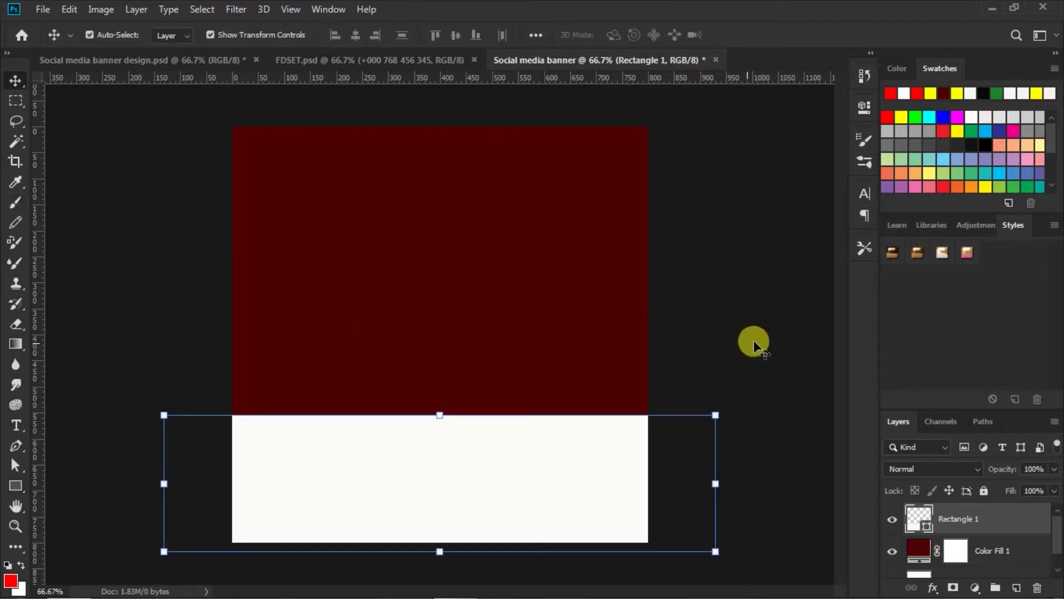
{"action": "left_click", "coordinate": [753, 340]}
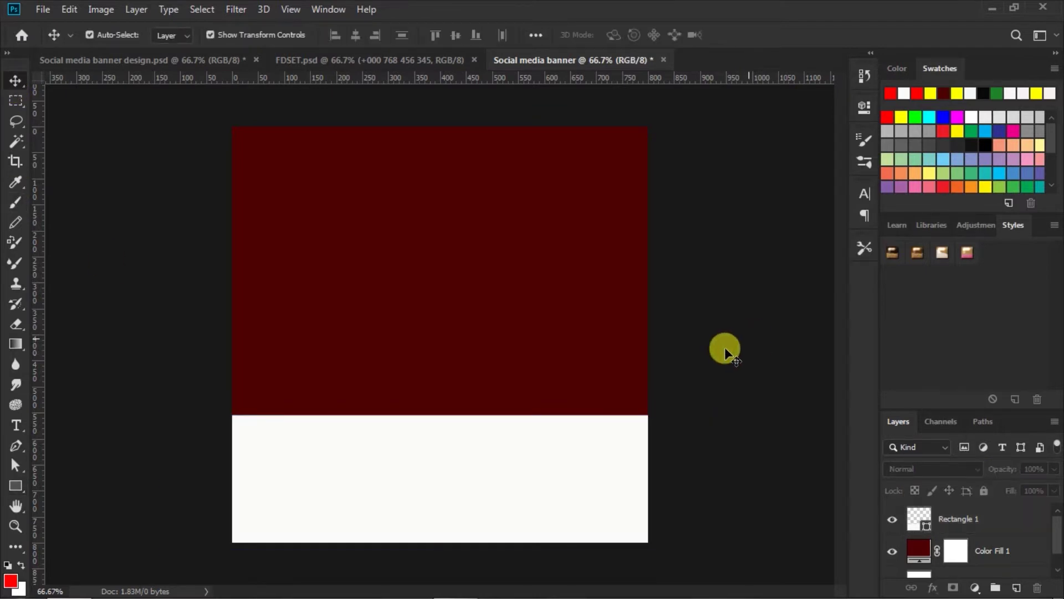
{"action": "left_click", "coordinate": [16, 484]}
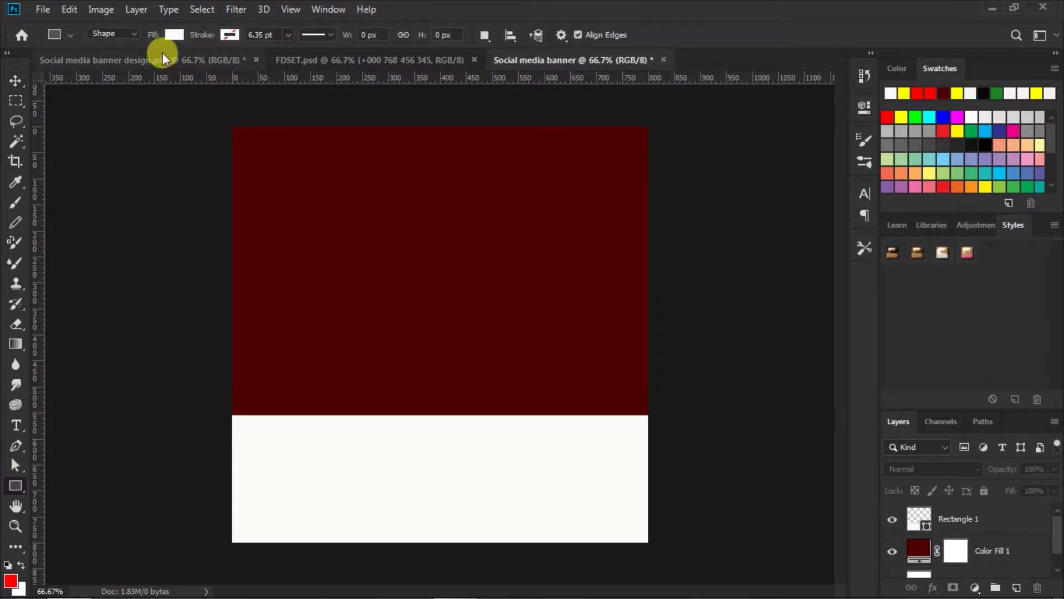
Step: Draw a thin yellow horizontal bar across the canvas and shift it slightly down
{"action": "left_click", "coordinate": [171, 34]}
{"action": "left_click", "coordinate": [108, 117]}
{"action": "left_click", "coordinate": [175, 35]}
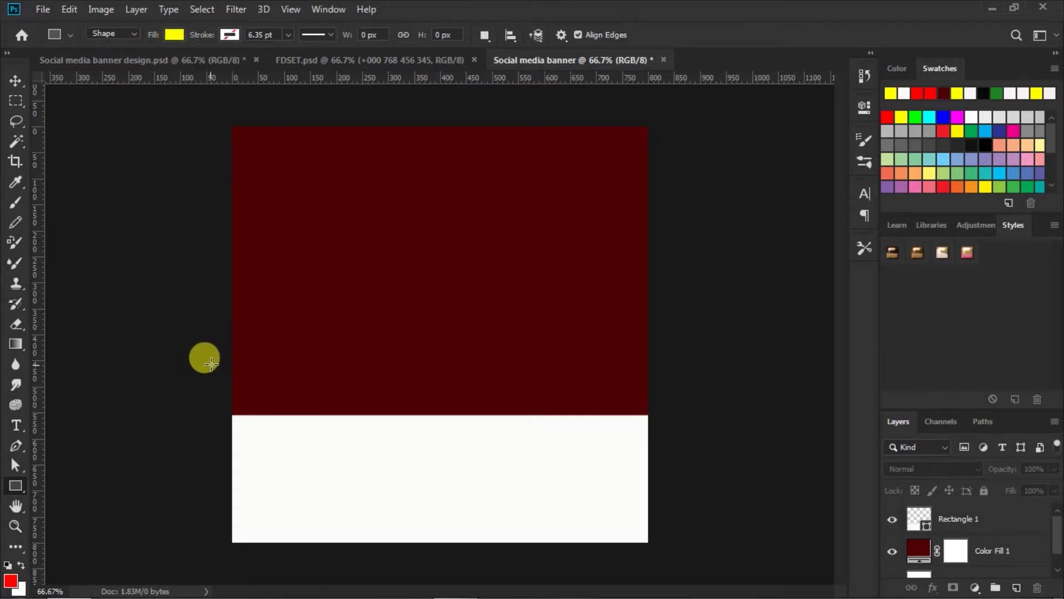
{"action": "left_click_drag", "start_coordinate": [210, 364], "coordinate": [696, 370]}
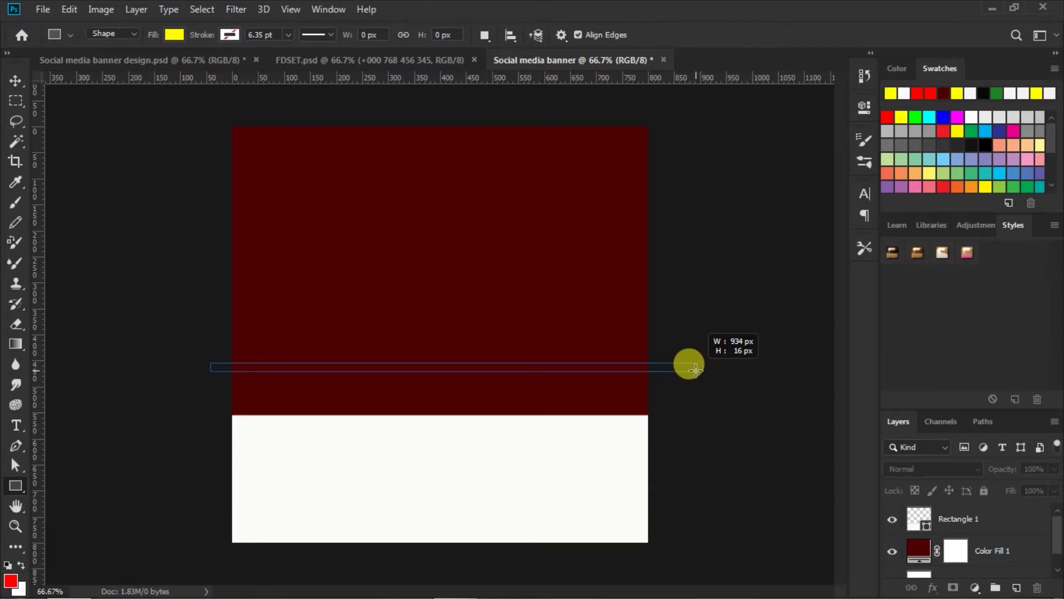
{"action": "left_click_drag", "start_coordinate": [695, 370], "coordinate": [696, 370]}
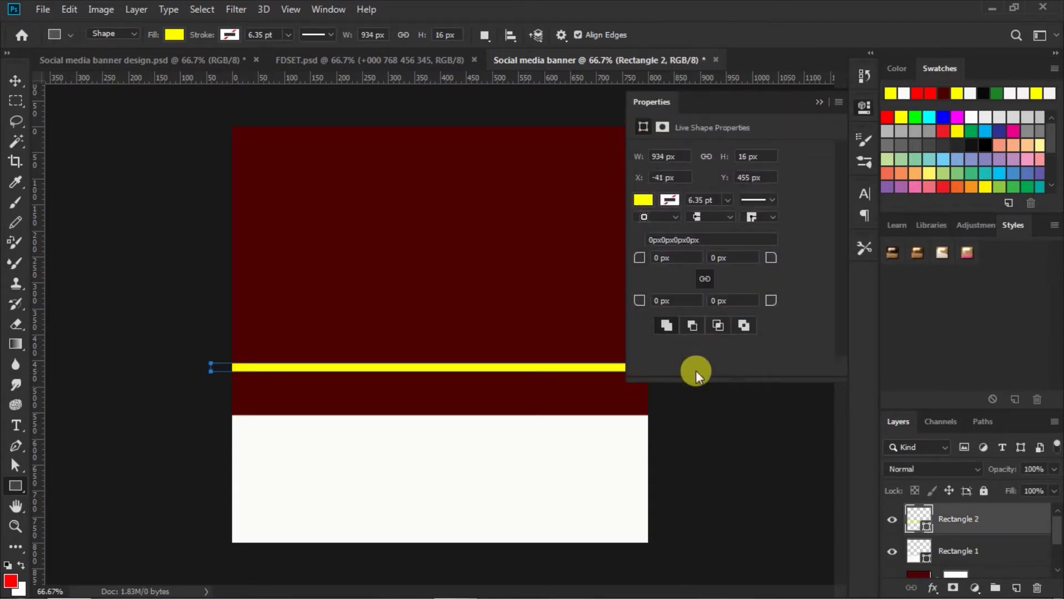
{"action": "left_click", "coordinate": [820, 102]}
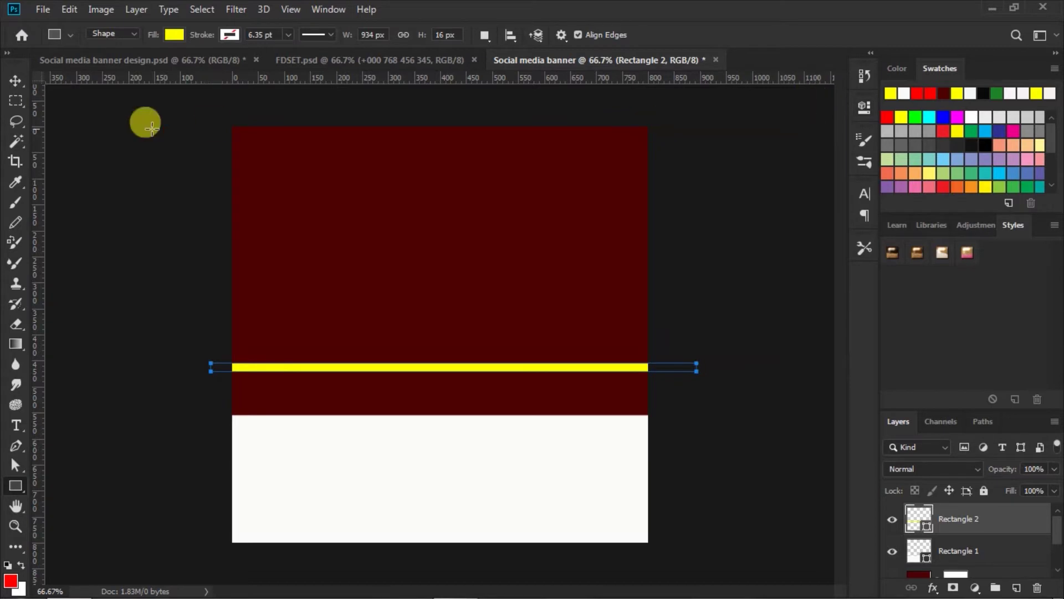
{"action": "left_click", "coordinate": [15, 81]}
{"action": "left_click", "coordinate": [503, 366]}
{"action": "left_click_drag", "start_coordinate": [505, 370], "coordinate": [502, 372]}
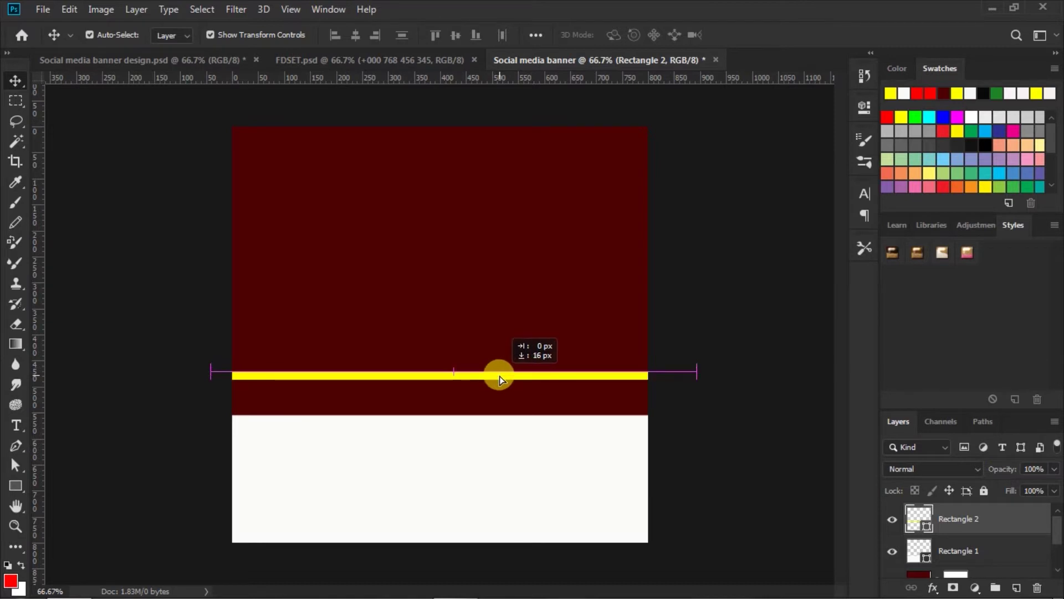
{"action": "left_click_drag", "start_coordinate": [502, 371], "coordinate": [500, 376]}
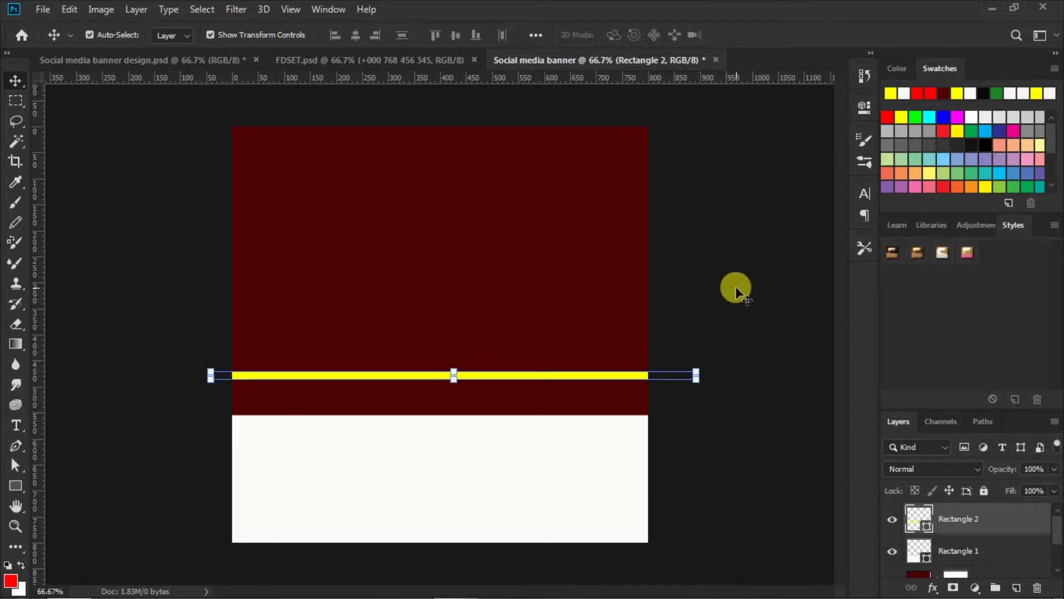
Step: Duplicate the yellow bar, offset the copy lower, and move both just above the white strip
{"action": "key", "text": "ctrl+j"}
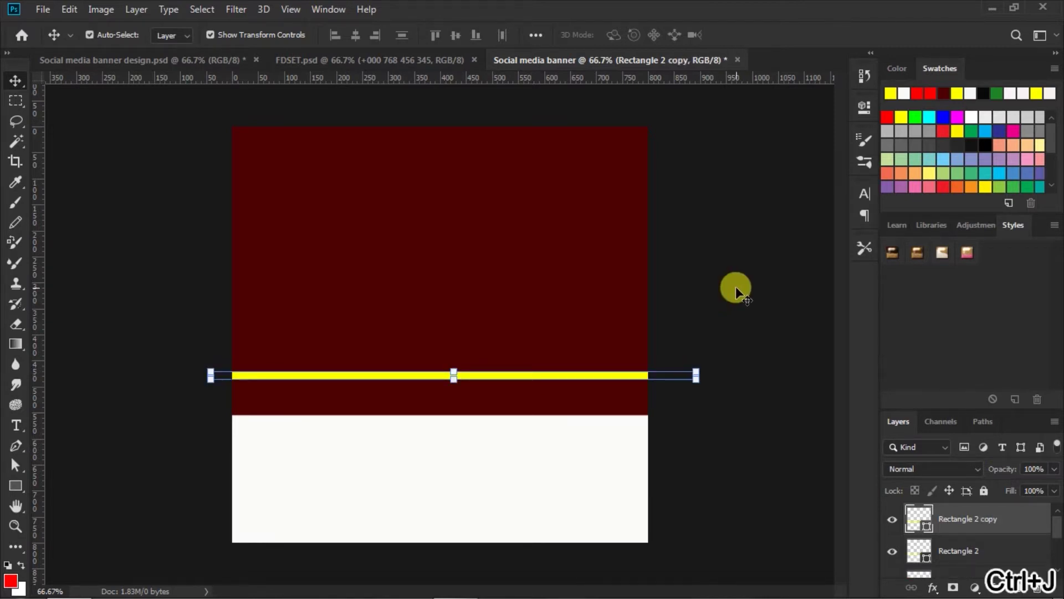
{"action": "key", "text": "Down"}
{"action": "key", "text": "Down"}
{"action": "key", "text": "Down"}
{"action": "key", "text": "Down"}
{"action": "key", "text": "Down"}
{"action": "key", "text": "Down"}
{"action": "key", "text": "Down"}
{"action": "key", "text": "Down"}
{"action": "key", "text": "Down"}
{"action": "key", "text": "Down"}
{"action": "key", "text": "Down"}
{"action": "key", "text": "Down"}
{"action": "key", "text": "Down"}
{"action": "key", "text": "Down"}
{"action": "key", "text": "Down"}
{"action": "key", "text": "Down"}
{"action": "key", "text": "Down"}
{"action": "key", "text": "Down"}
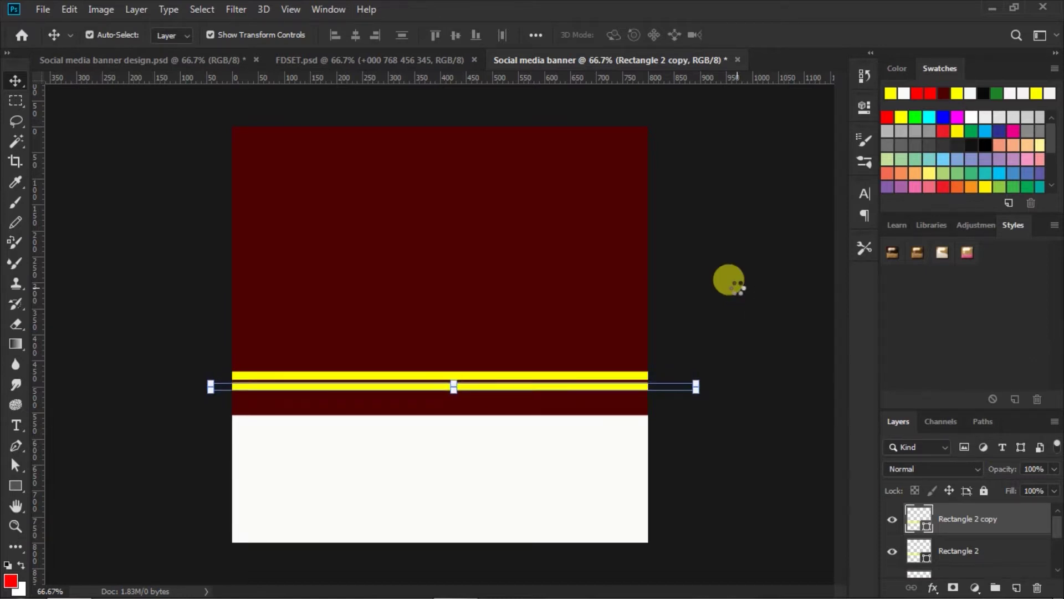
{"action": "key", "text": "Down"}
{"action": "key", "text": "Down"}
{"action": "key", "text": "Down"}
{"action": "key", "text": "Down"}
{"action": "key", "text": "Down"}
{"action": "key", "text": "Down"}
{"action": "key", "text": "Down"}
{"action": "key", "text": "Down"}
{"action": "key", "text": "Down"}
{"action": "key", "text": "Down"}
{"action": "key", "text": "Down"}
{"action": "key", "text": "Down"}
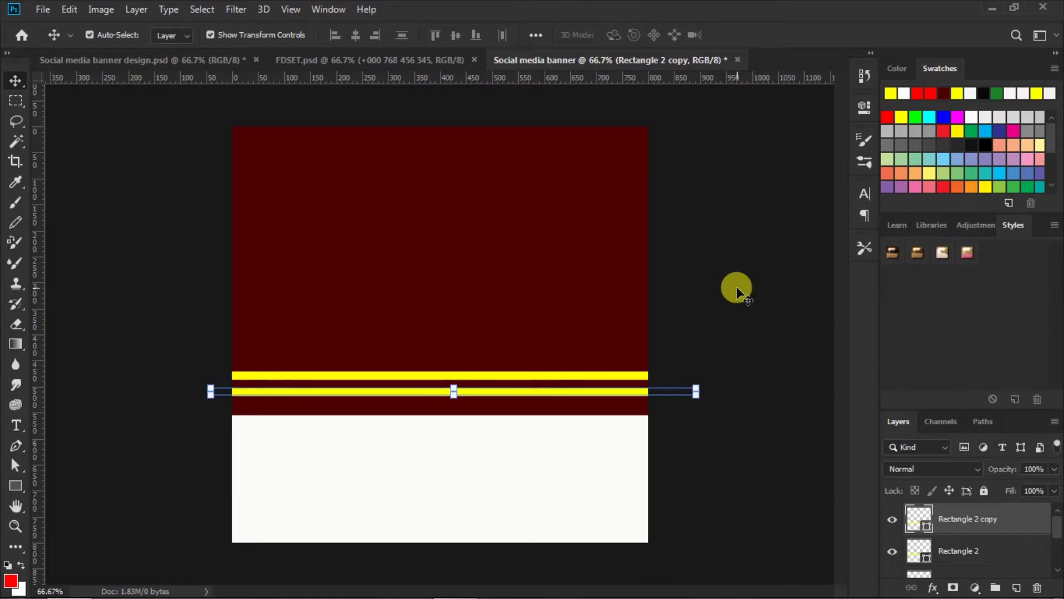
{"action": "left_click", "coordinate": [924, 548], "text": "shift"}
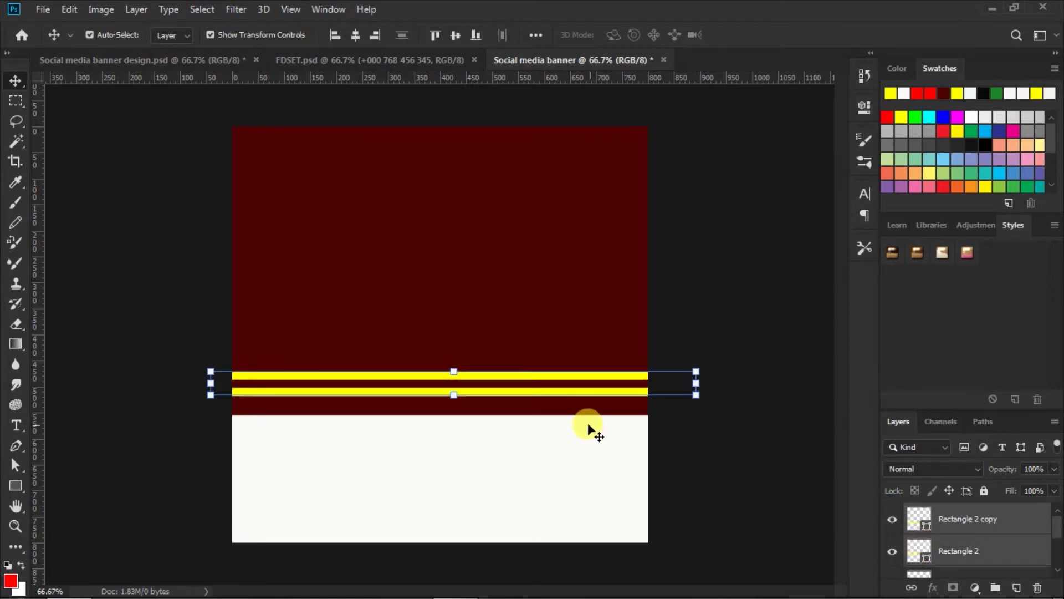
{"action": "left_click_drag", "start_coordinate": [538, 392], "coordinate": [528, 400]}
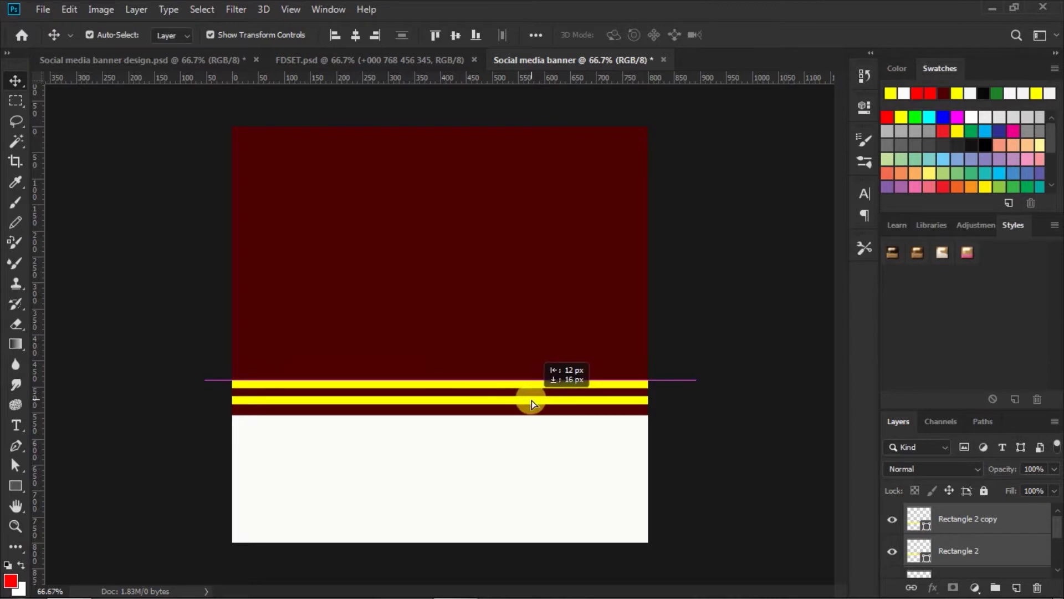
{"action": "left_click_drag", "start_coordinate": [528, 400], "coordinate": [528, 399]}
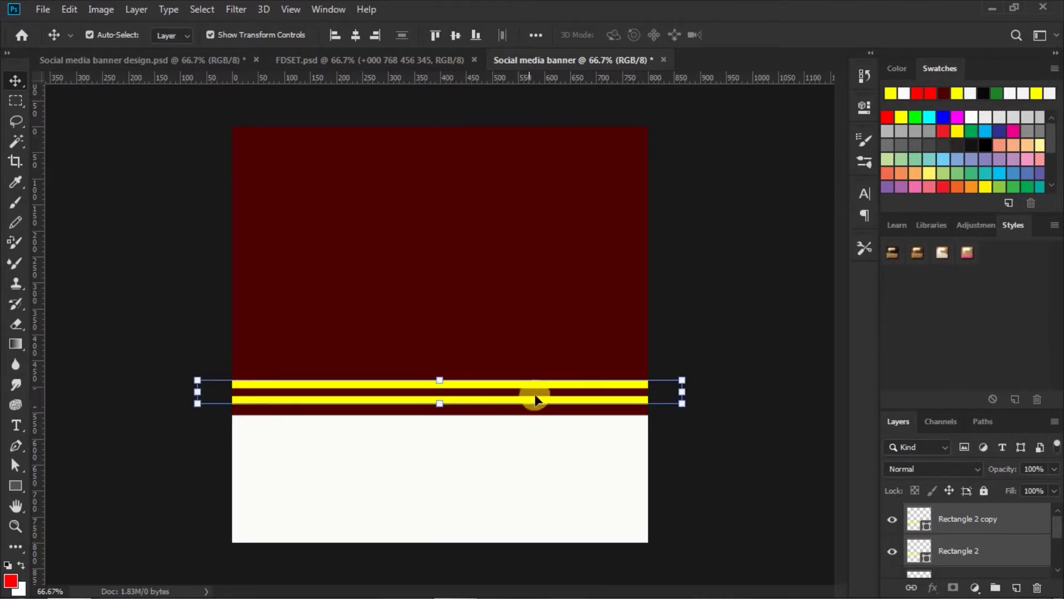
{"action": "key", "text": "Down"}
{"action": "key", "text": "Down"}
{"action": "key", "text": "Down"}
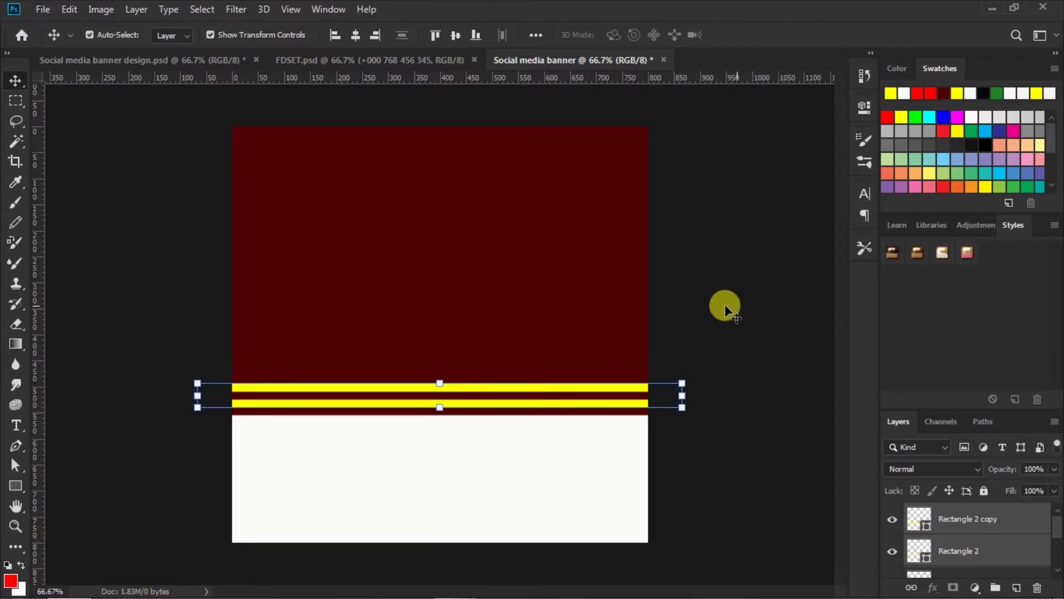
{"action": "left_click", "coordinate": [726, 306]}
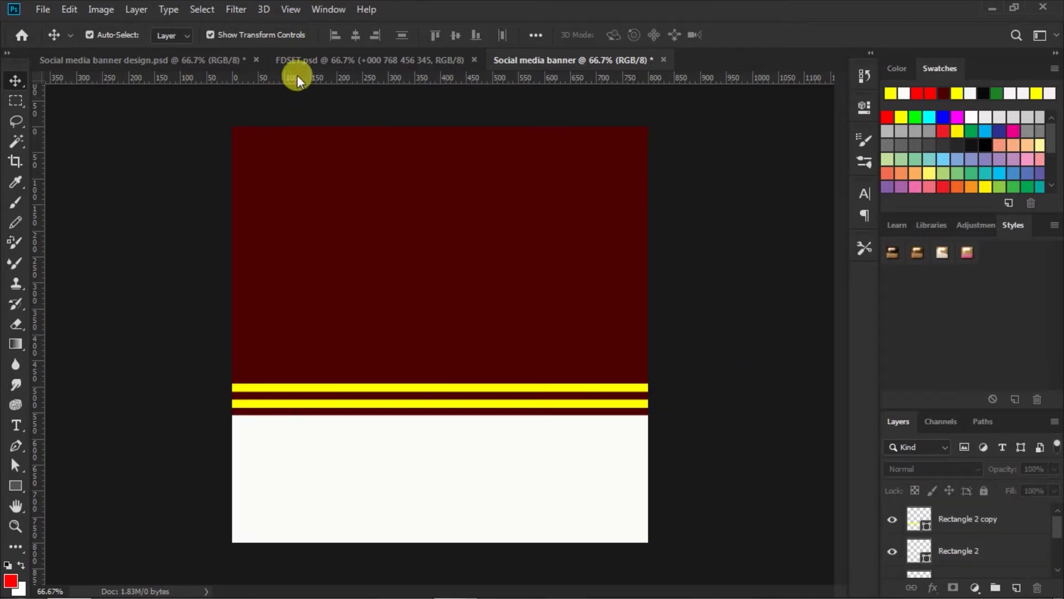
Step: Bring the burger and fries layers from FDSET.psd onto the banner, centred
{"action": "left_click", "coordinate": [308, 61]}
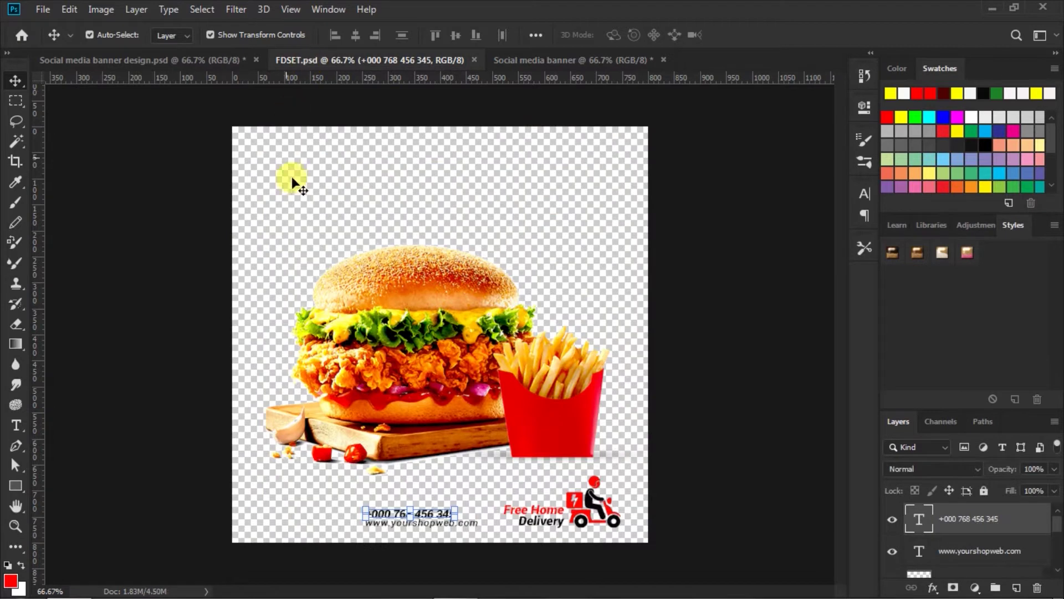
{"action": "left_click", "coordinate": [411, 272]}
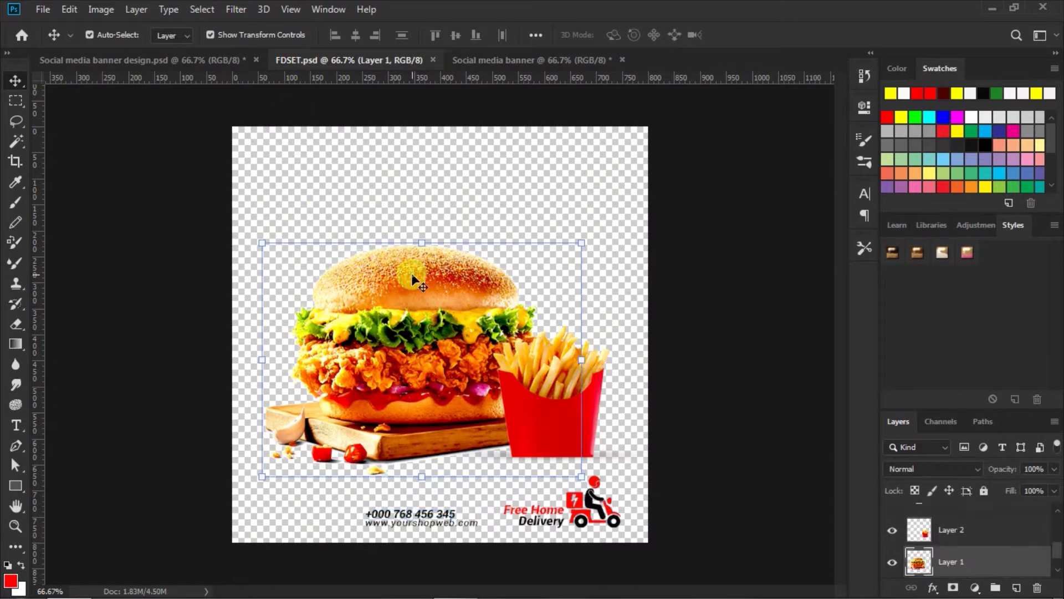
{"action": "left_click", "coordinate": [964, 531], "text": "shift"}
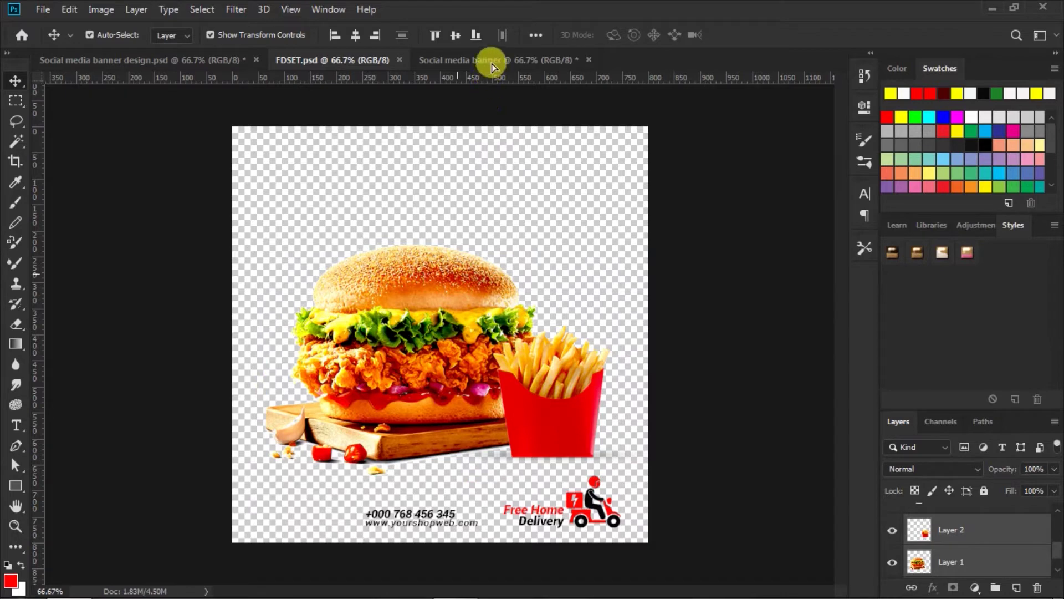
{"action": "left_click_drag", "start_coordinate": [491, 65], "coordinate": [436, 308]}
{"action": "left_click_drag", "start_coordinate": [411, 238], "coordinate": [438, 312]}
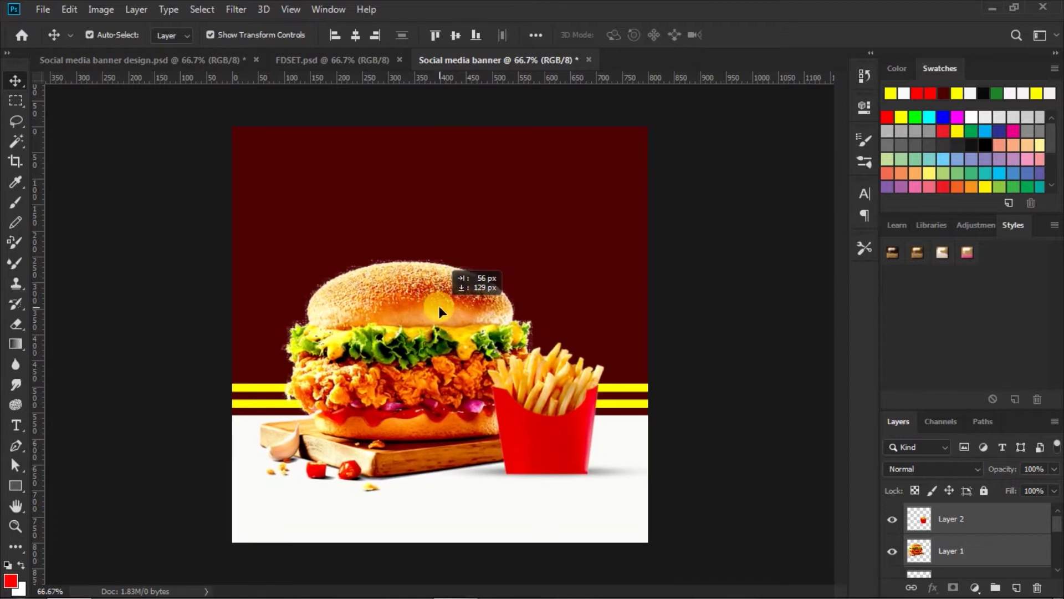
{"action": "left_click_drag", "start_coordinate": [439, 311], "coordinate": [443, 311]}
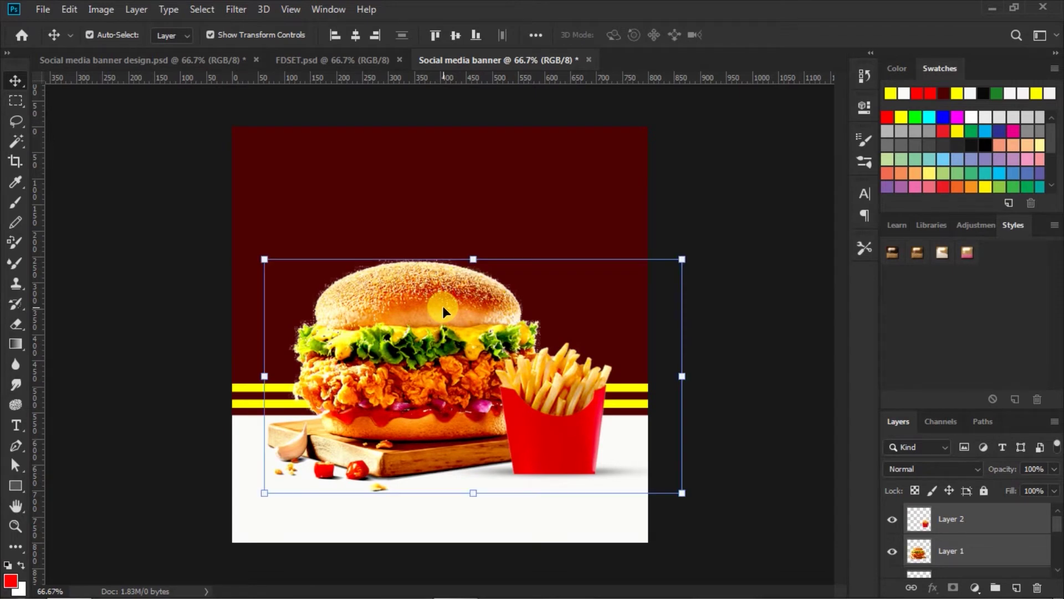
{"action": "left_click", "coordinate": [757, 307]}
{"action": "left_click", "coordinate": [757, 305]}
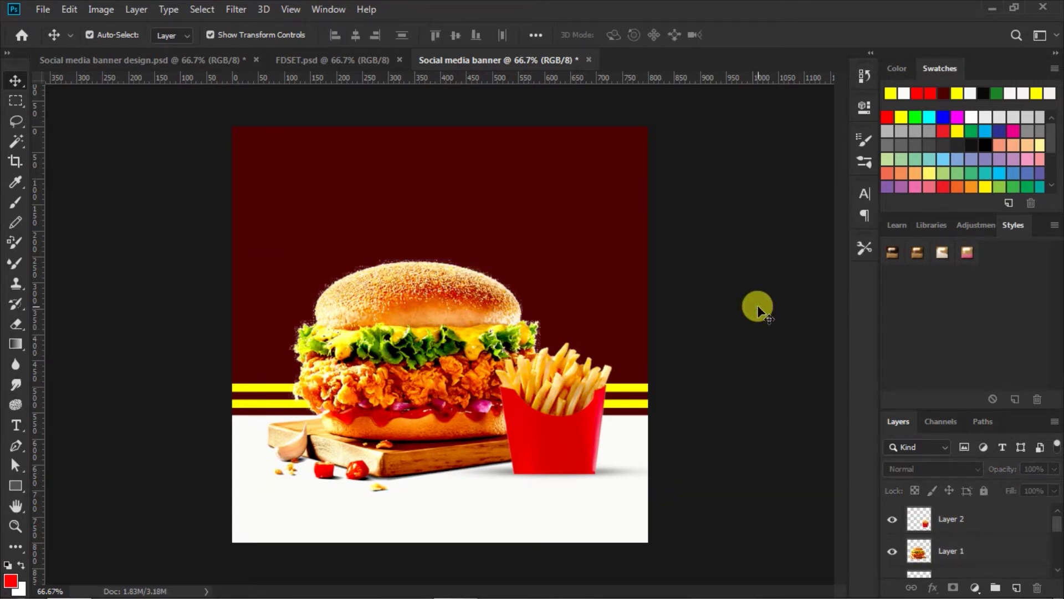
Step: Add a new empty layer above the Color Fill 1 background
{"action": "scroll", "coordinate": [948, 535], "scroll_direction": "down", "scroll_amount": 3}
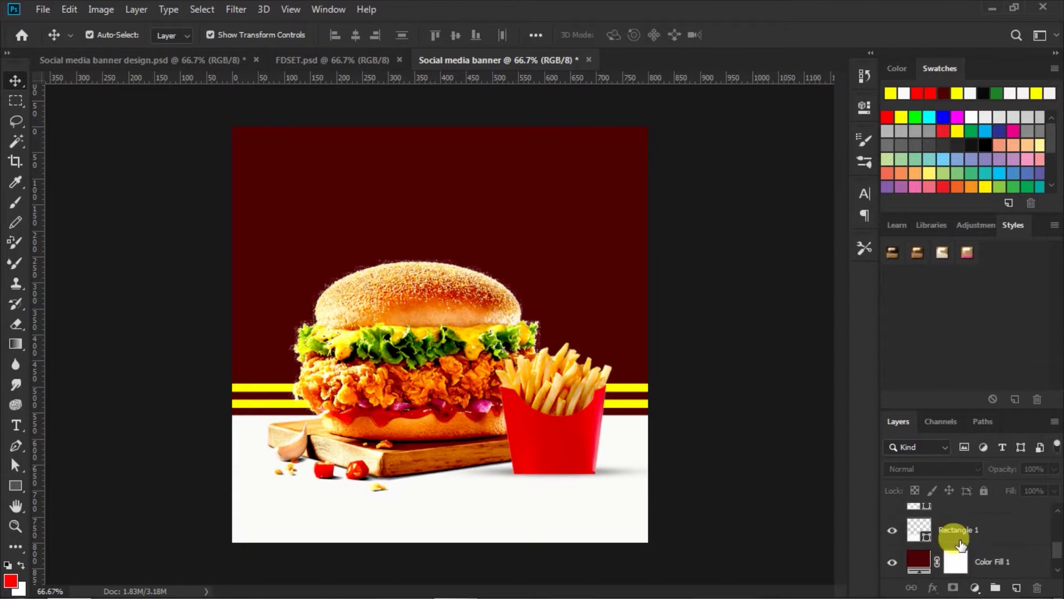
{"action": "left_click", "coordinate": [923, 557]}
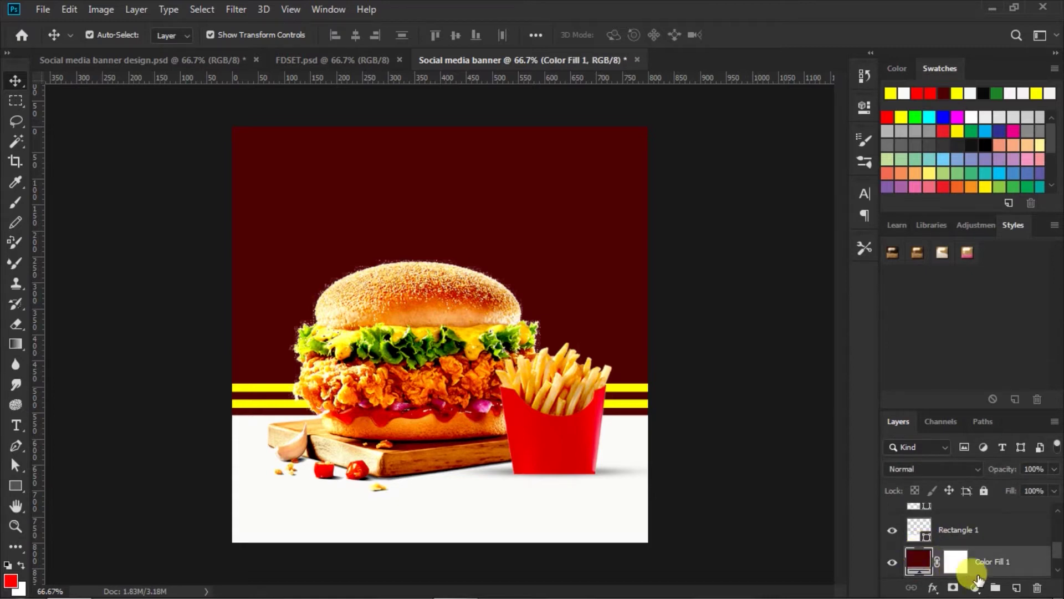
{"action": "left_click", "coordinate": [1016, 587]}
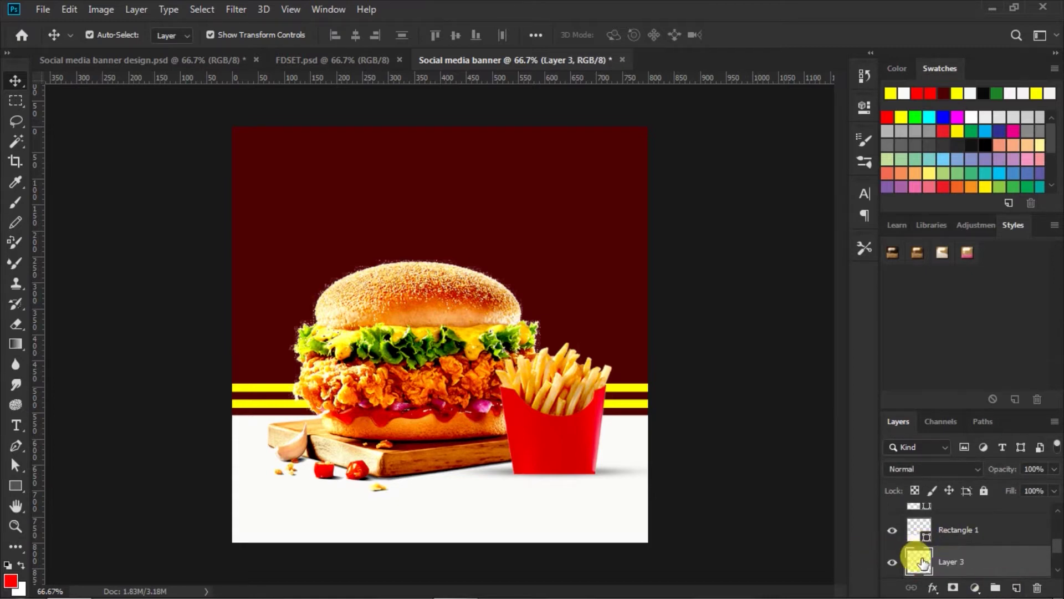
Step: Set the foreground colour to pure red and choose the 1200 px soft brush preset
{"action": "left_click", "coordinate": [10, 582]}
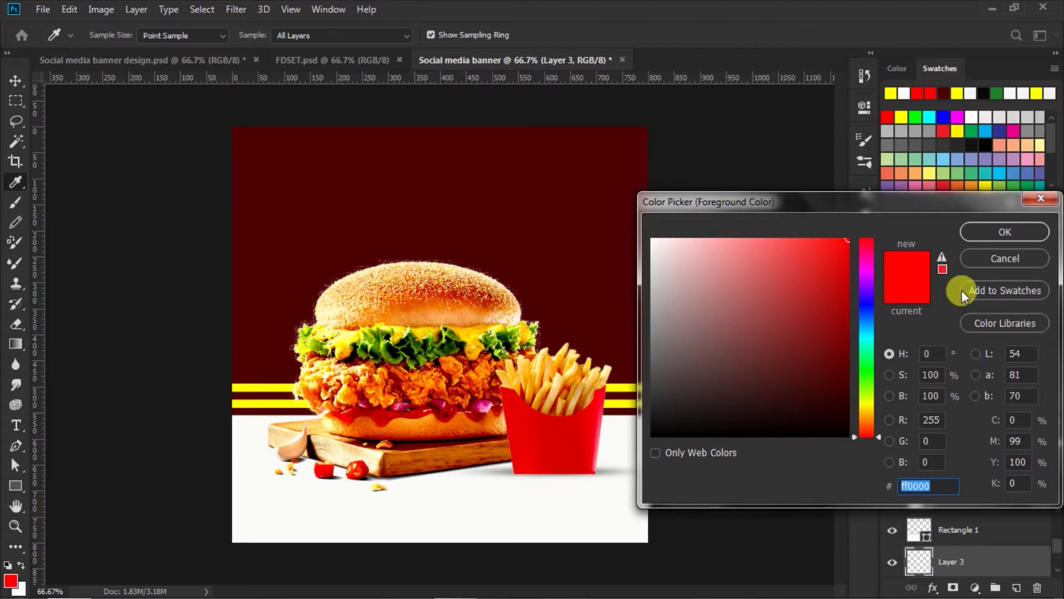
{"action": "left_click", "coordinate": [984, 232]}
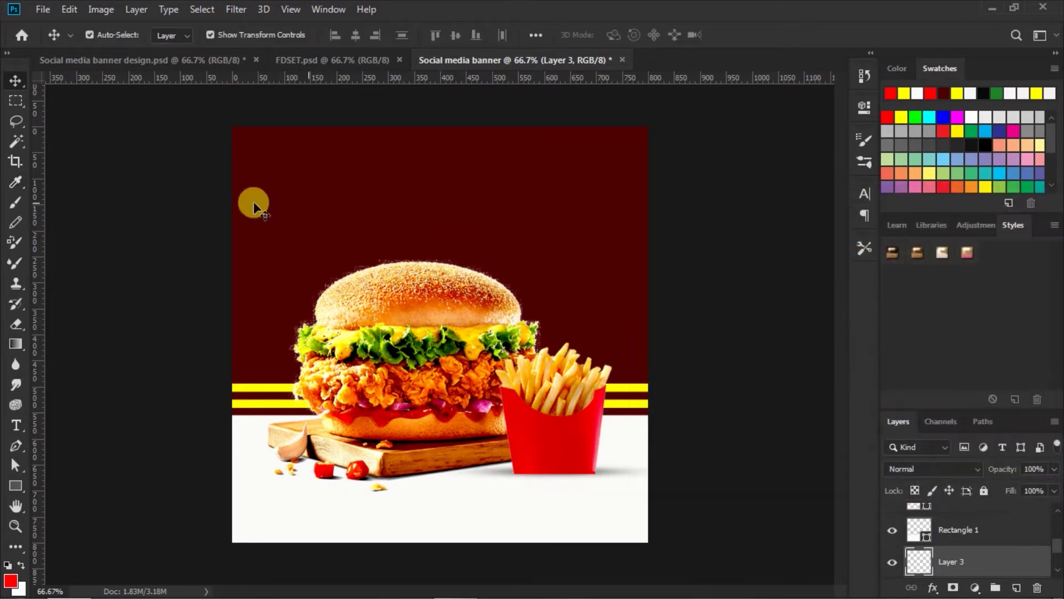
{"action": "left_click", "coordinate": [14, 200]}
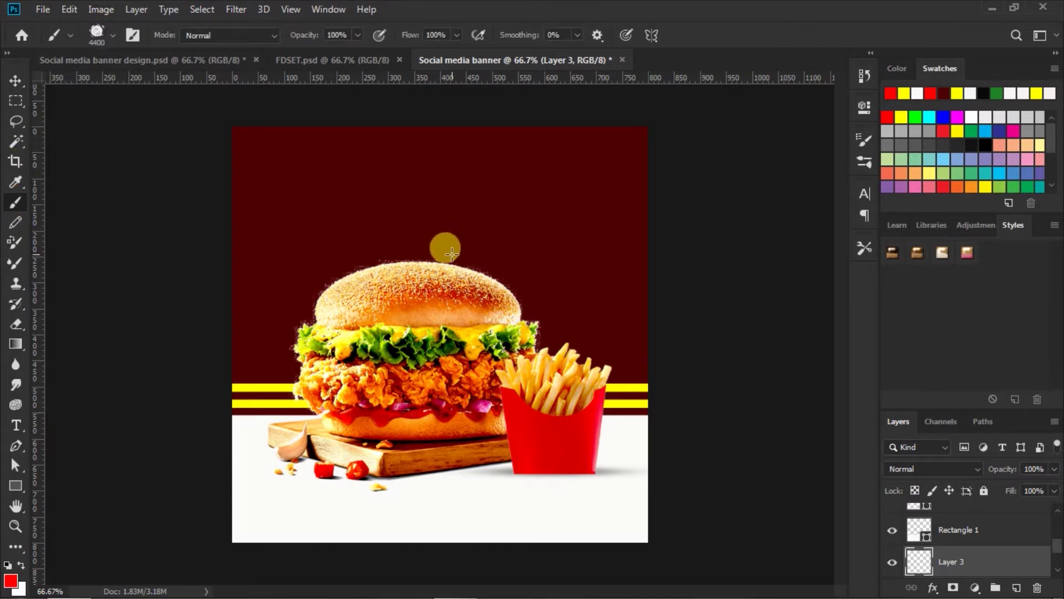
{"action": "left_click", "coordinate": [113, 35]}
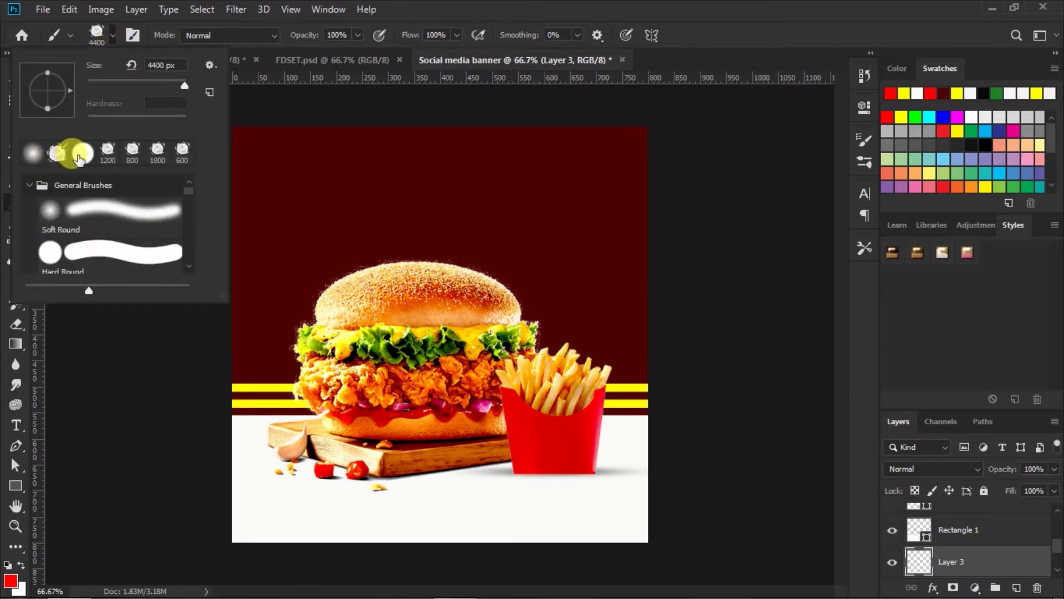
{"action": "left_click", "coordinate": [109, 157]}
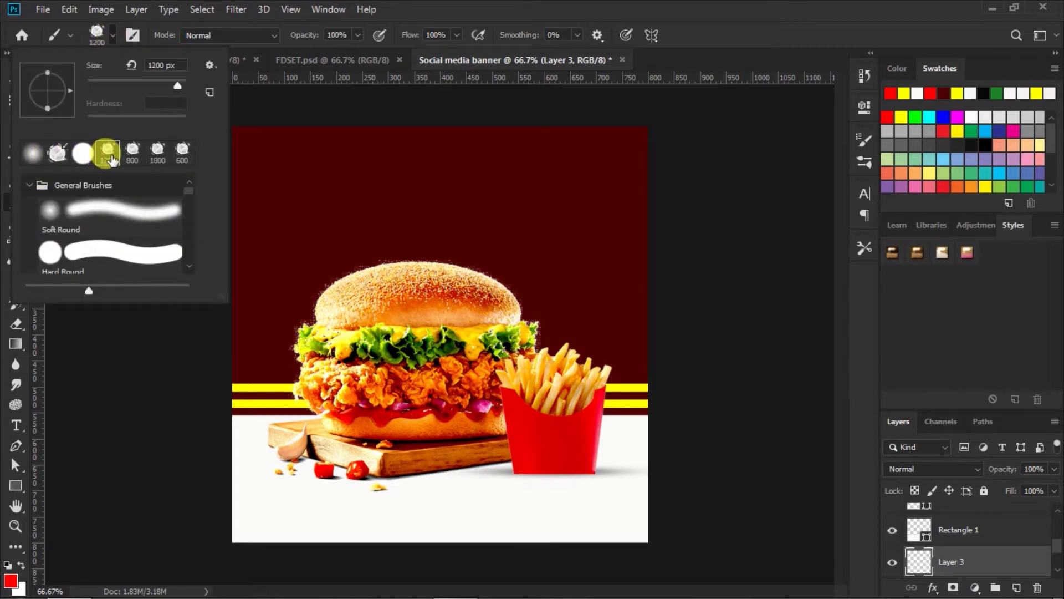
{"action": "left_click", "coordinate": [113, 35]}
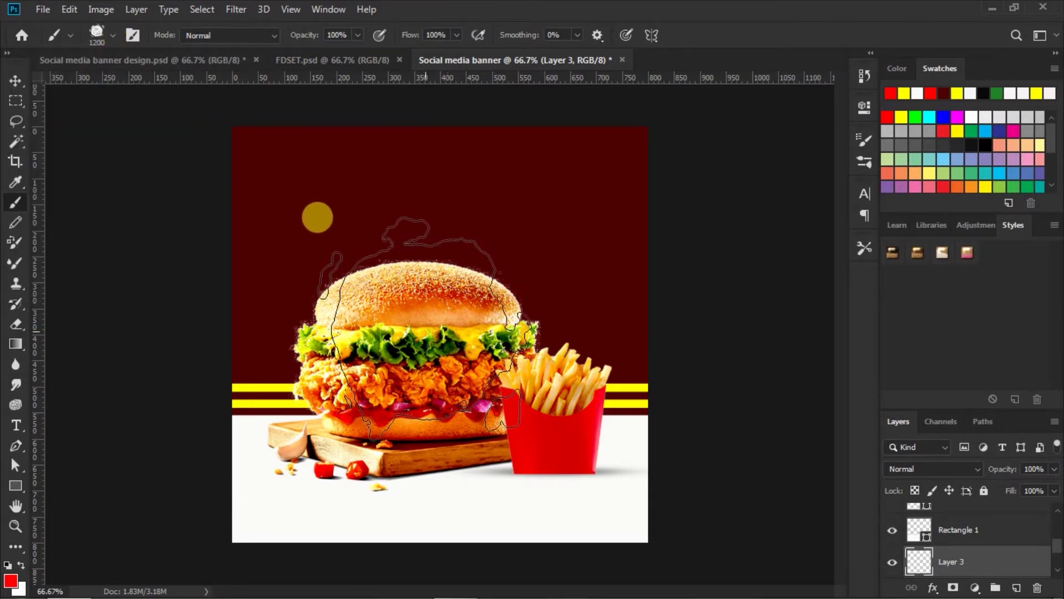
Step: Paint a red cloudy glow behind the burger with the brush enlarged to 1800 px
{"action": "key", "text": "bracketright"}
{"action": "key", "text": "bracketright"}
{"action": "key", "text": "bracketright"}
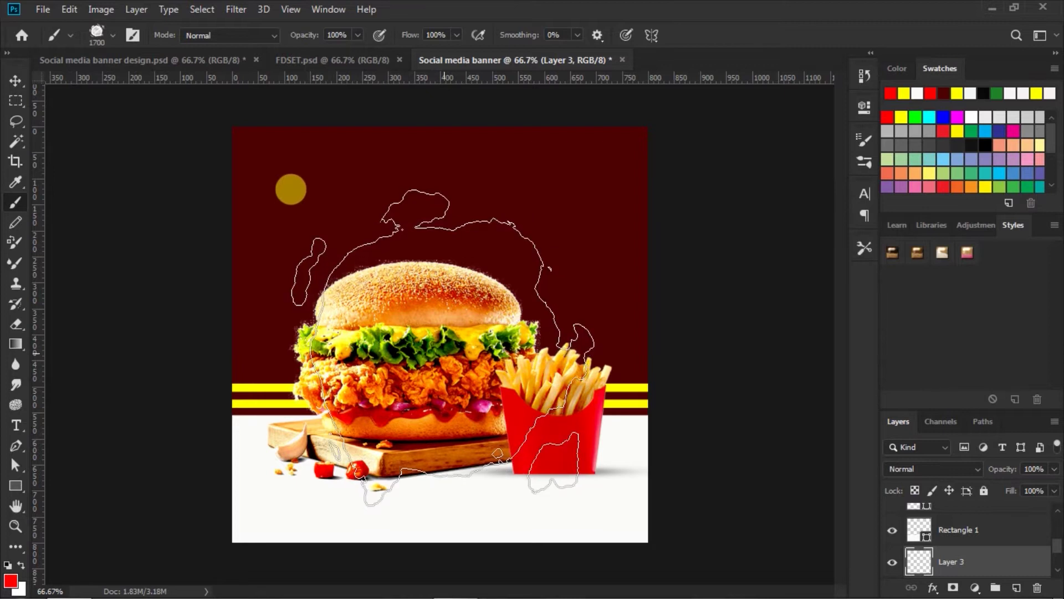
{"action": "left_click", "coordinate": [443, 348]}
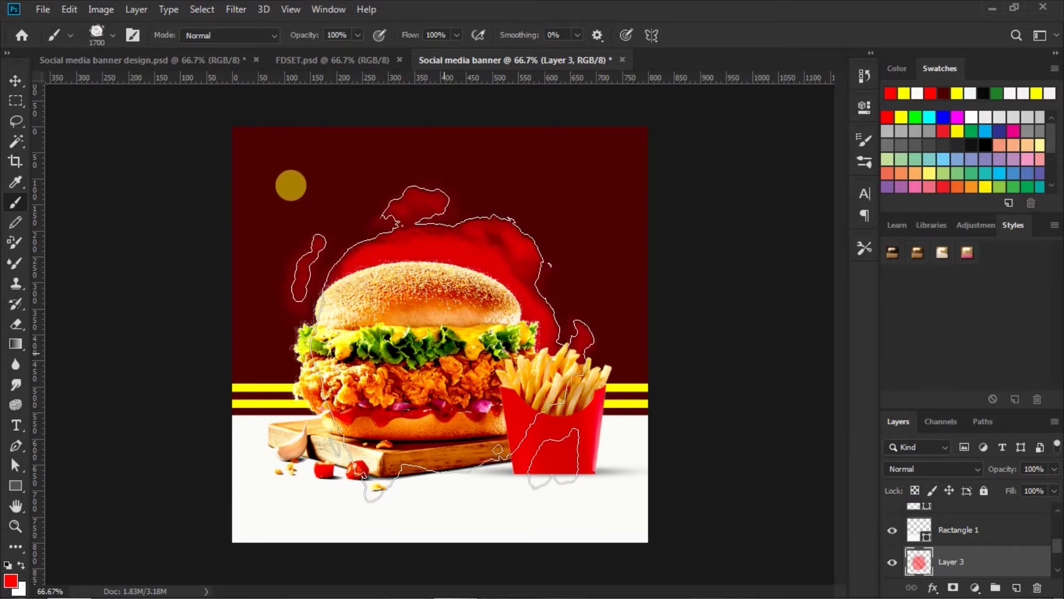
{"action": "key", "text": "bracketright"}
{"action": "left_click", "coordinate": [208, 141]}
{"action": "left_click", "coordinate": [207, 141]}
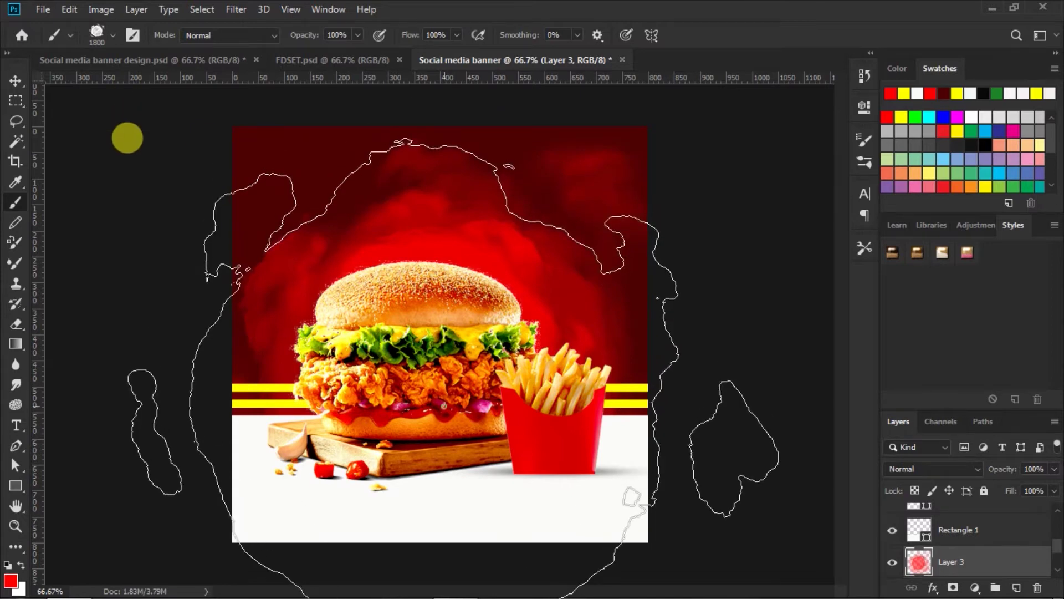
{"action": "left_click", "coordinate": [126, 135]}
{"action": "left_click", "coordinate": [13, 80]}
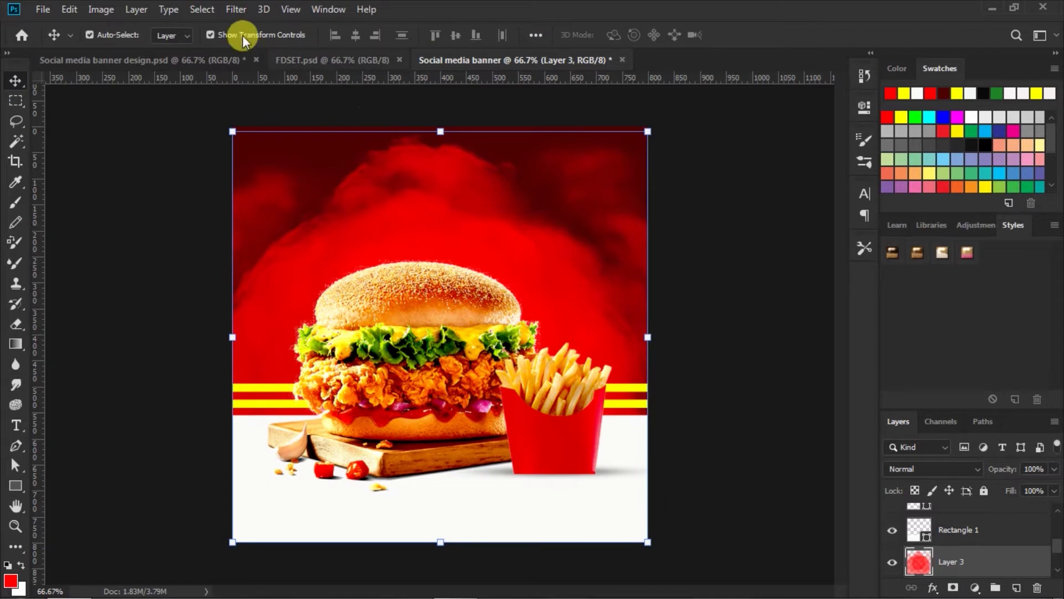
{"action": "left_click", "coordinate": [236, 11]}
{"action": "mouse_move", "coordinate": [244, 185]}
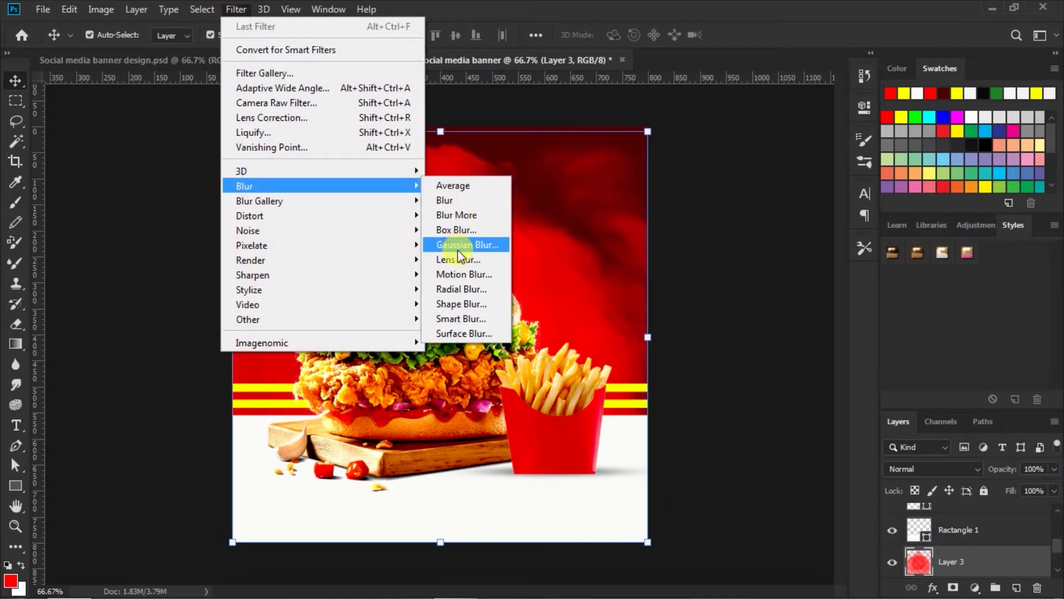
Step: Soften the red glow with a Gaussian Blur of about 47 pixels
{"action": "left_click", "coordinate": [457, 248]}
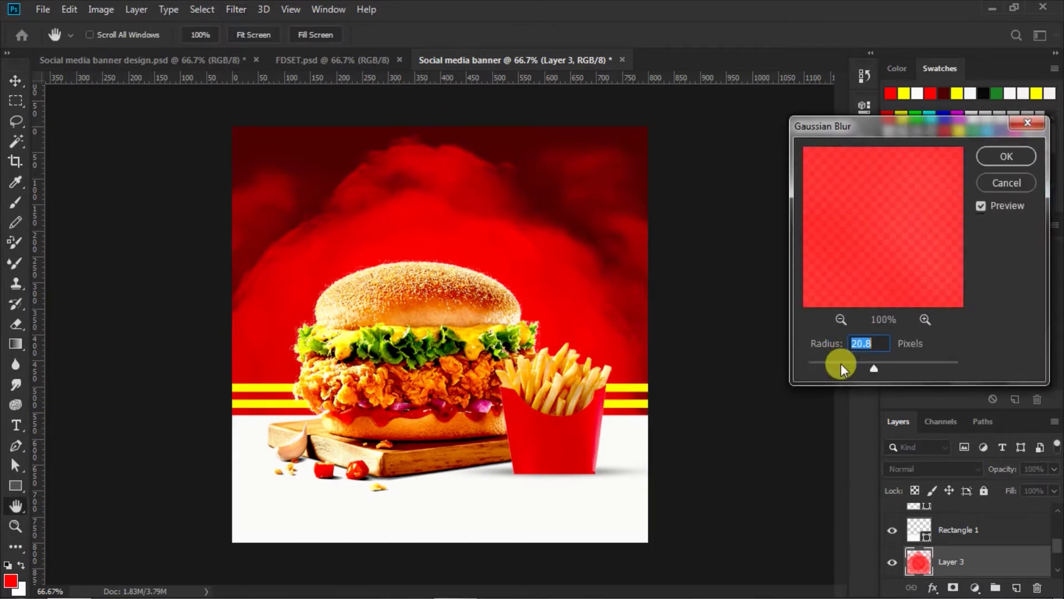
{"action": "left_click_drag", "start_coordinate": [887, 368], "coordinate": [890, 368]}
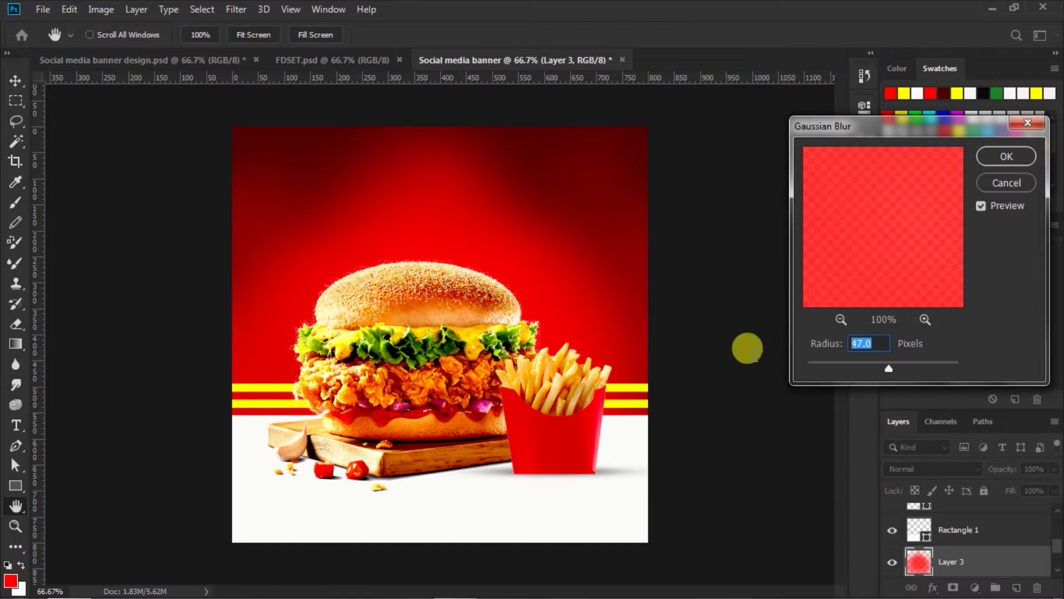
{"action": "left_click", "coordinate": [986, 158]}
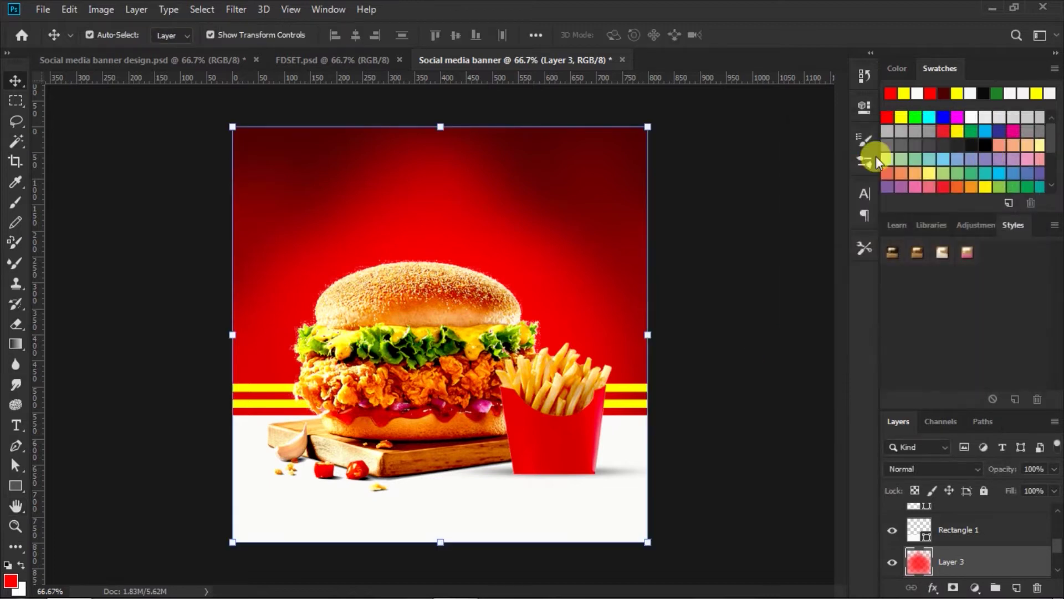
Step: Set the glow layer's blend mode to Lighten at 90% opacity
{"action": "left_click", "coordinate": [979, 467]}
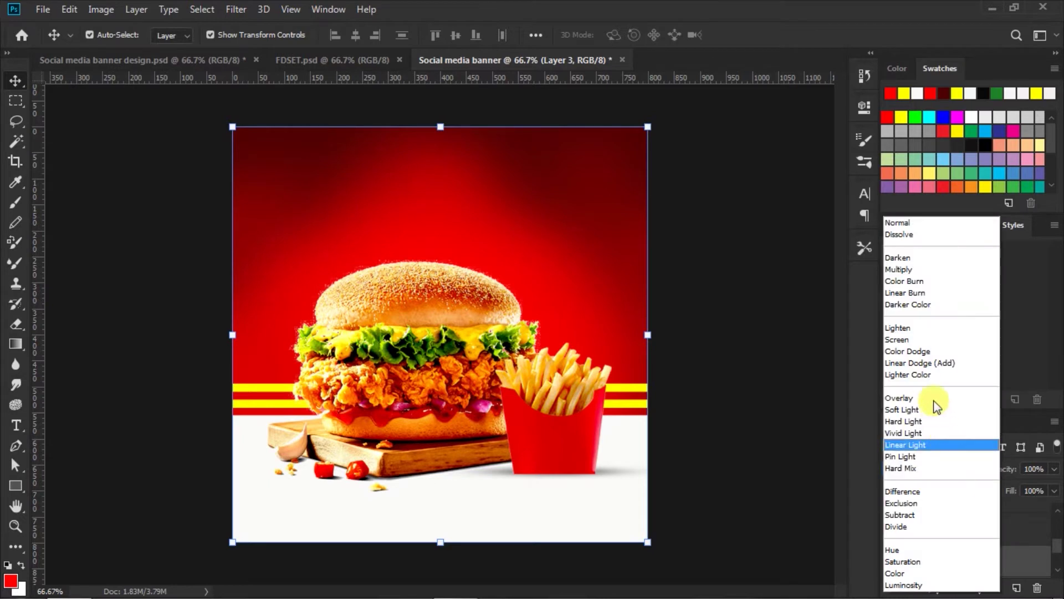
{"action": "left_click", "coordinate": [909, 328]}
{"action": "left_click", "coordinate": [1054, 468]}
{"action": "left_click_drag", "start_coordinate": [1053, 487], "coordinate": [1046, 491]}
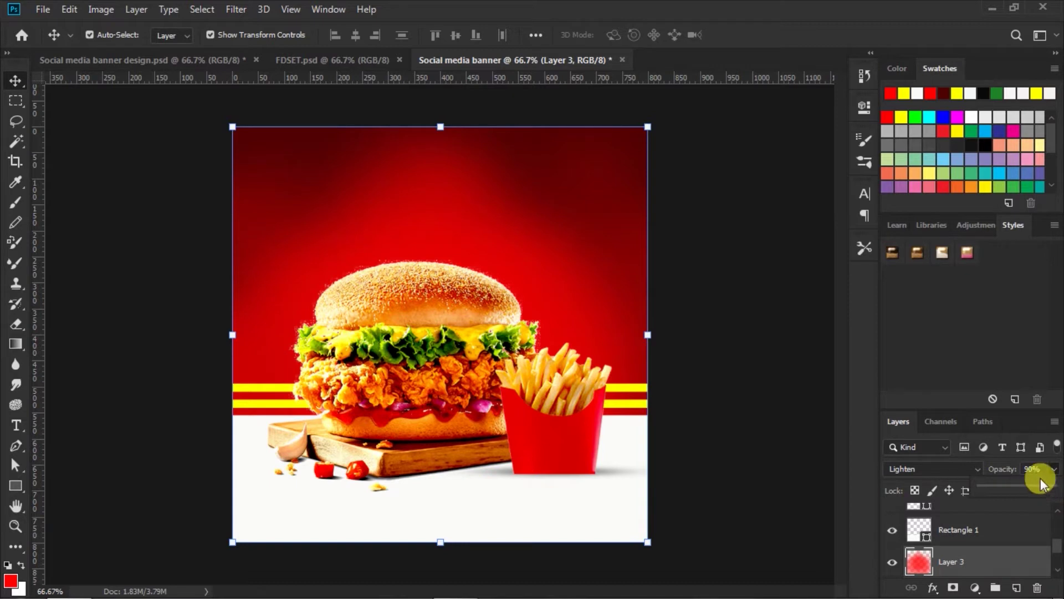
{"action": "left_click_drag", "start_coordinate": [1046, 490], "coordinate": [1037, 468]}
{"action": "key", "text": "Return"}
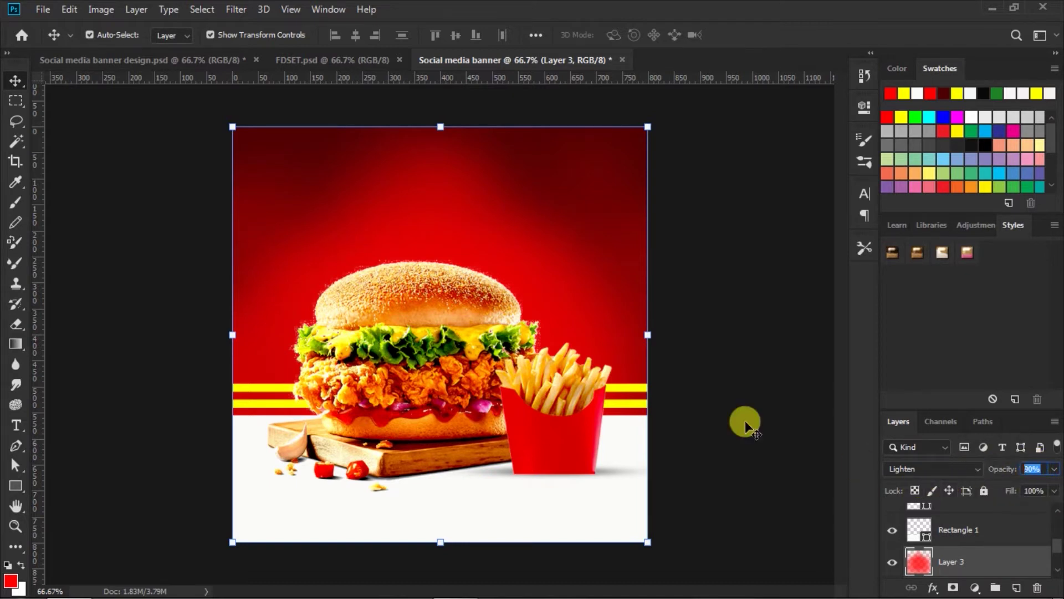
{"action": "left_click", "coordinate": [732, 413]}
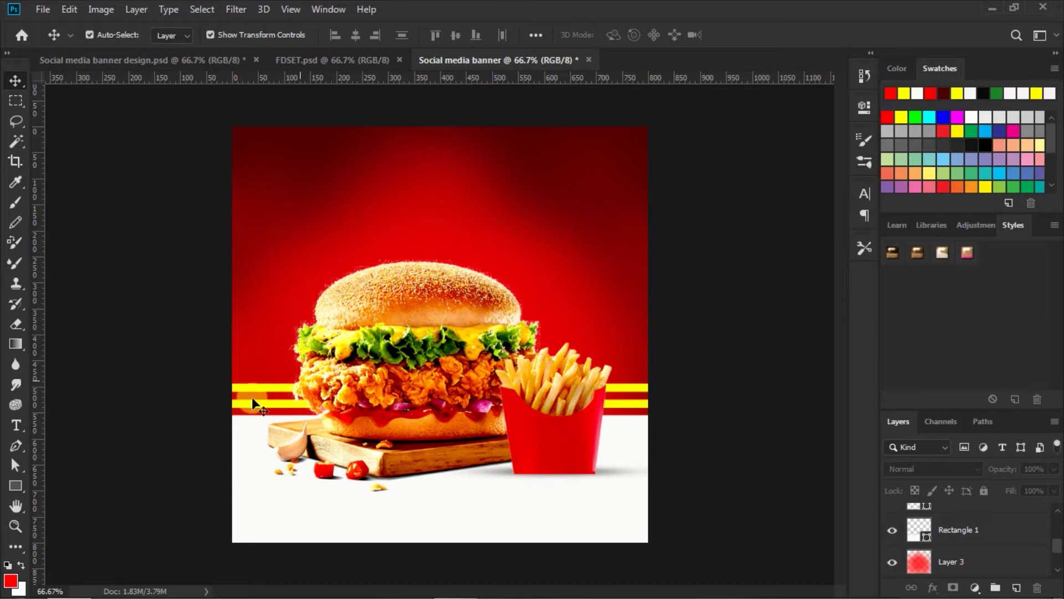
Step: Set the text to Dinova at 95 pt with white sampled from the banner's bottom strip
{"action": "left_click", "coordinate": [17, 424]}
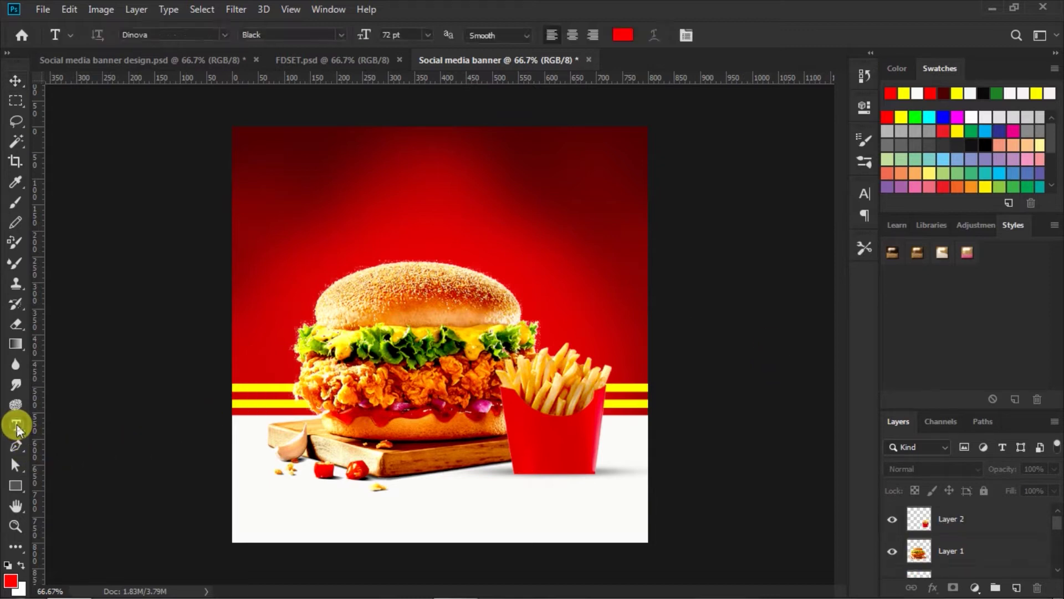
{"action": "left_click", "coordinate": [225, 34]}
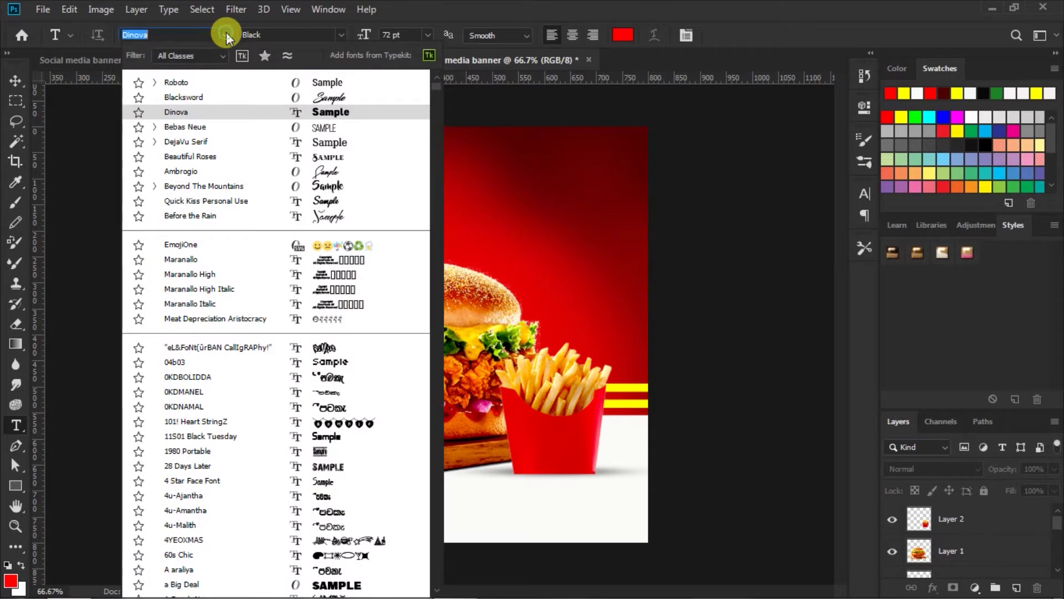
{"action": "left_click", "coordinate": [334, 113]}
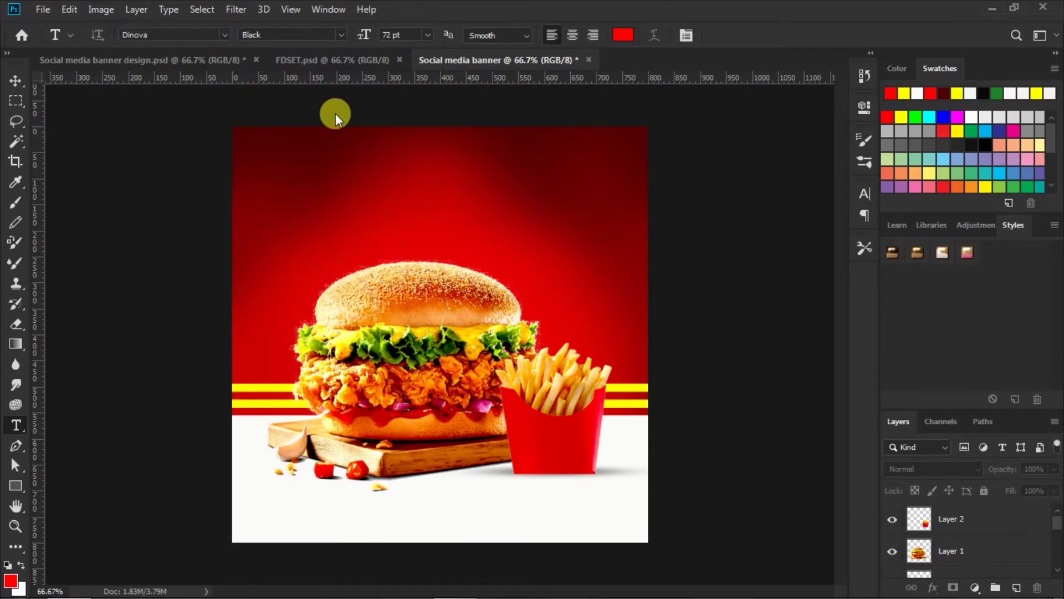
{"action": "left_click", "coordinate": [390, 34]}
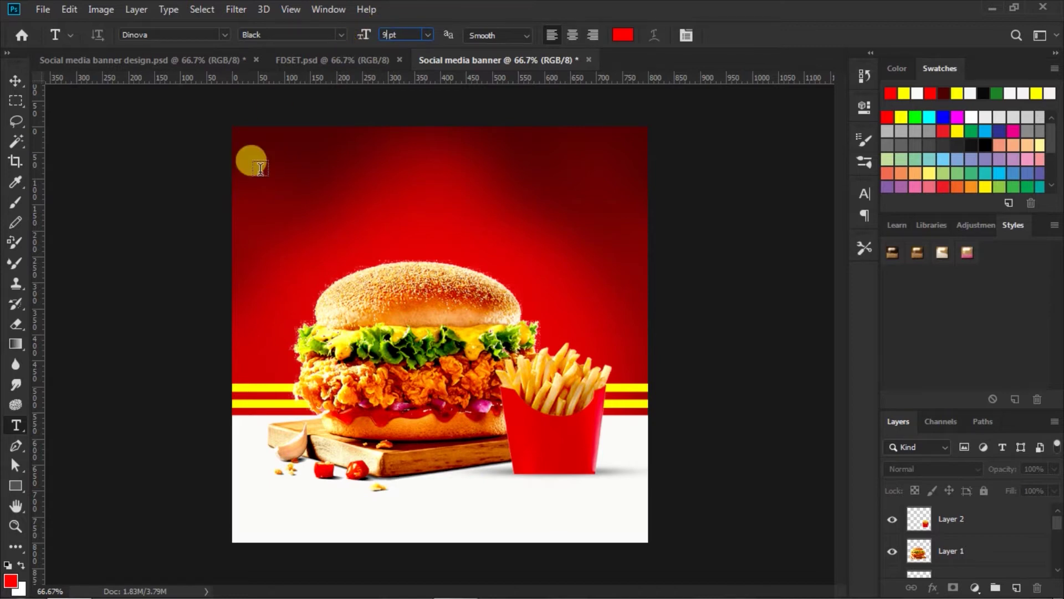
{"action": "left_click", "coordinate": [622, 35]}
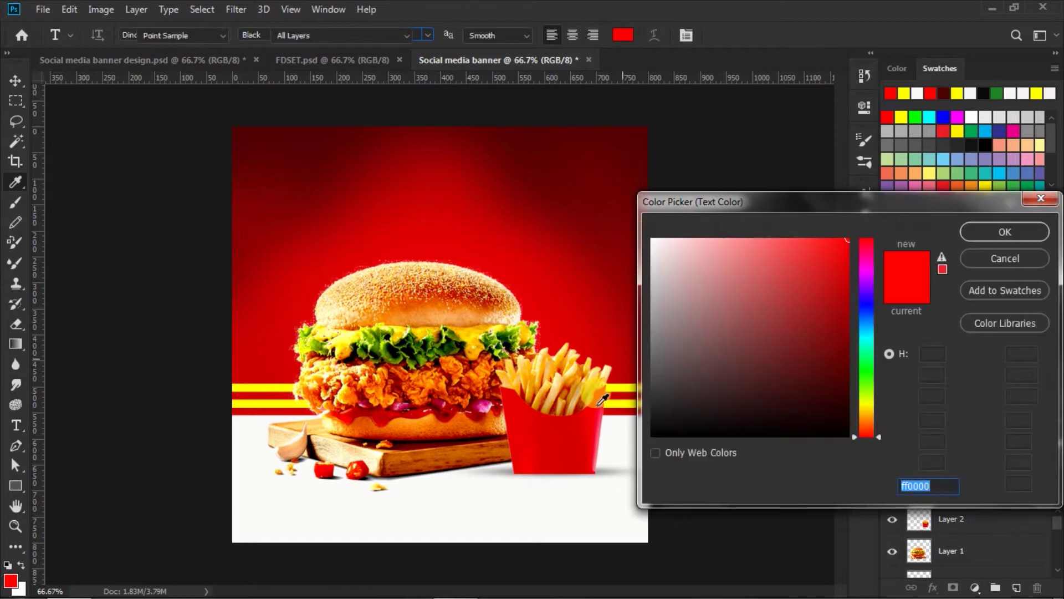
{"action": "left_click", "coordinate": [583, 506]}
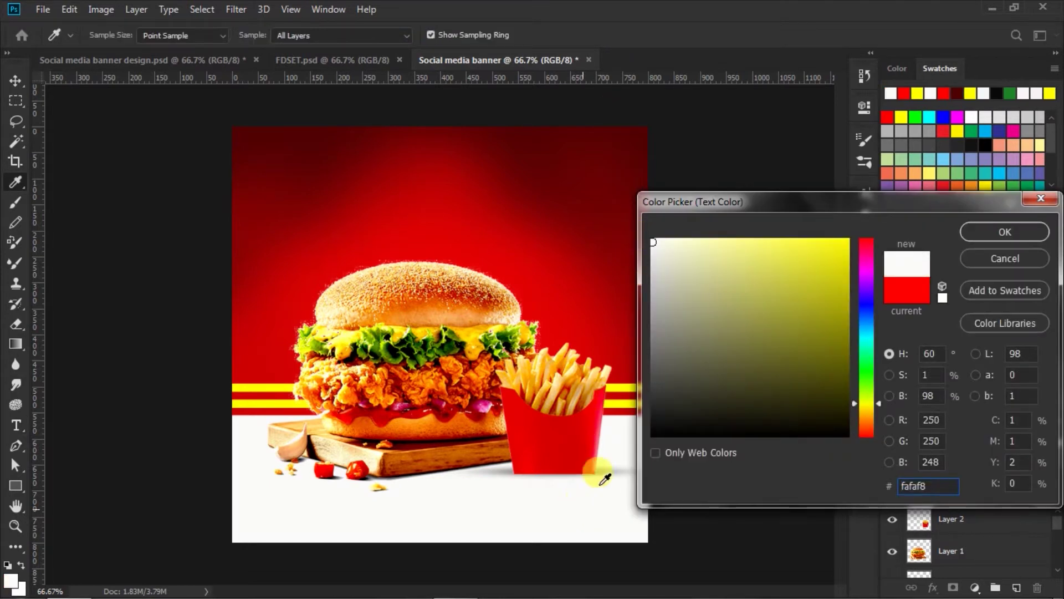
{"action": "left_click", "coordinate": [977, 232]}
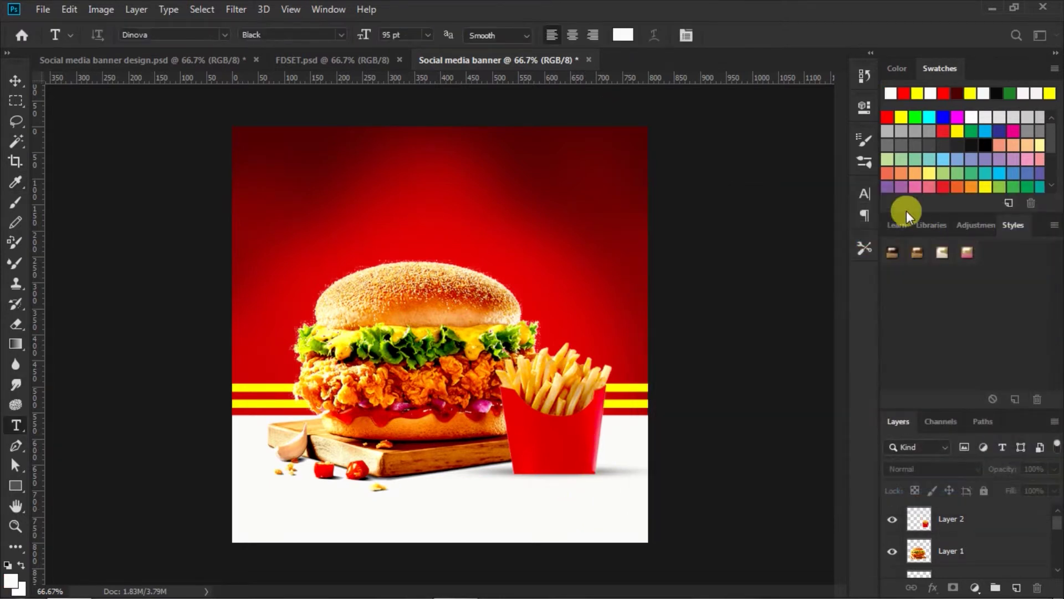
{"action": "left_click", "coordinate": [867, 191]}
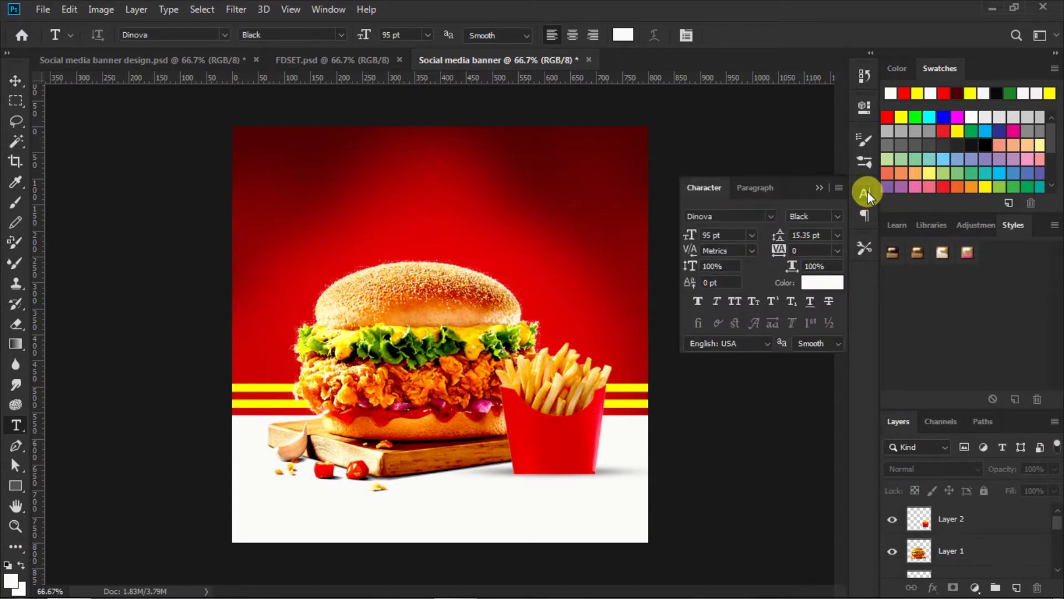
{"action": "left_click", "coordinate": [867, 191]}
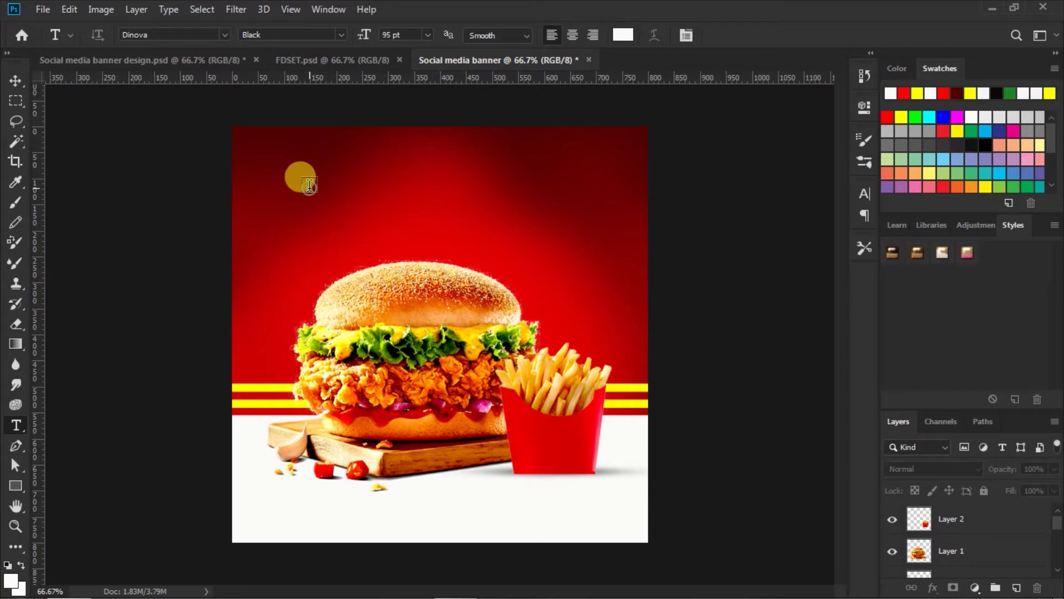
{"action": "left_click", "coordinate": [310, 184]}
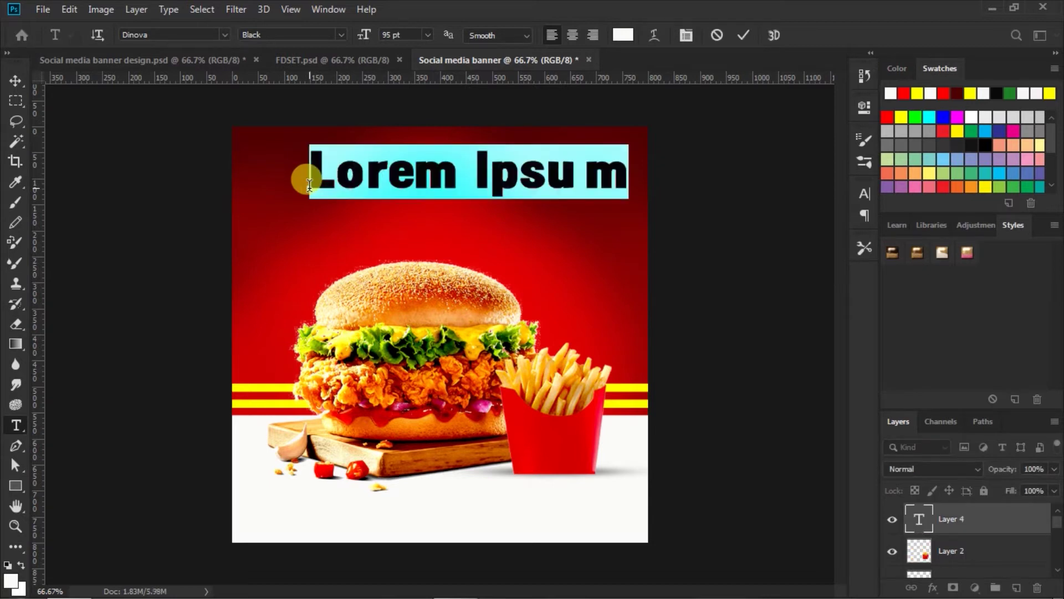
Step: Type the headline FAVORITE and move it about 36 px lower, above the burger
{"action": "type", "text": "F"}
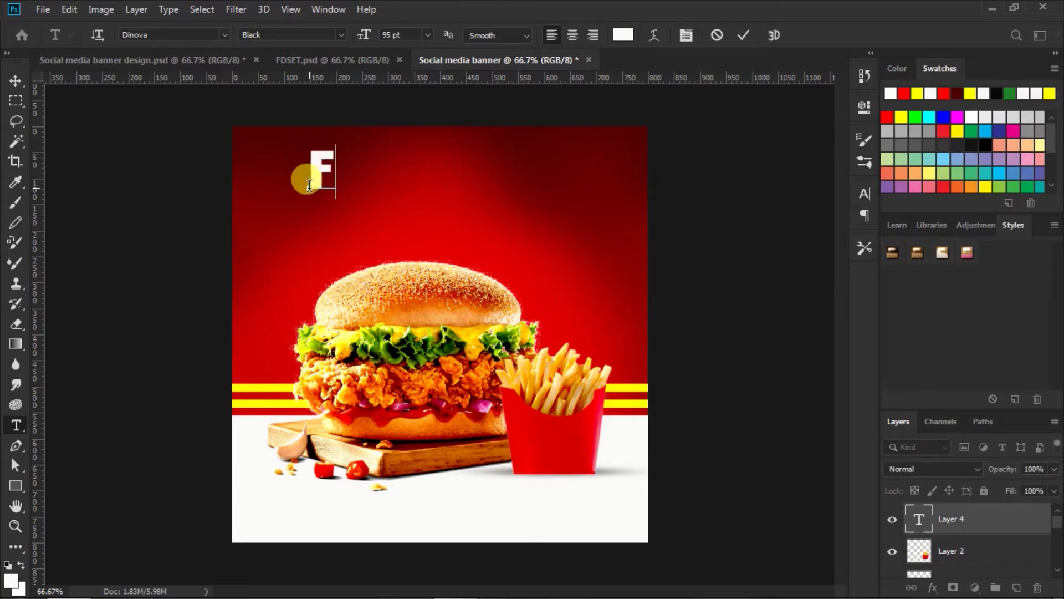
{"action": "type", "text": "AV"}
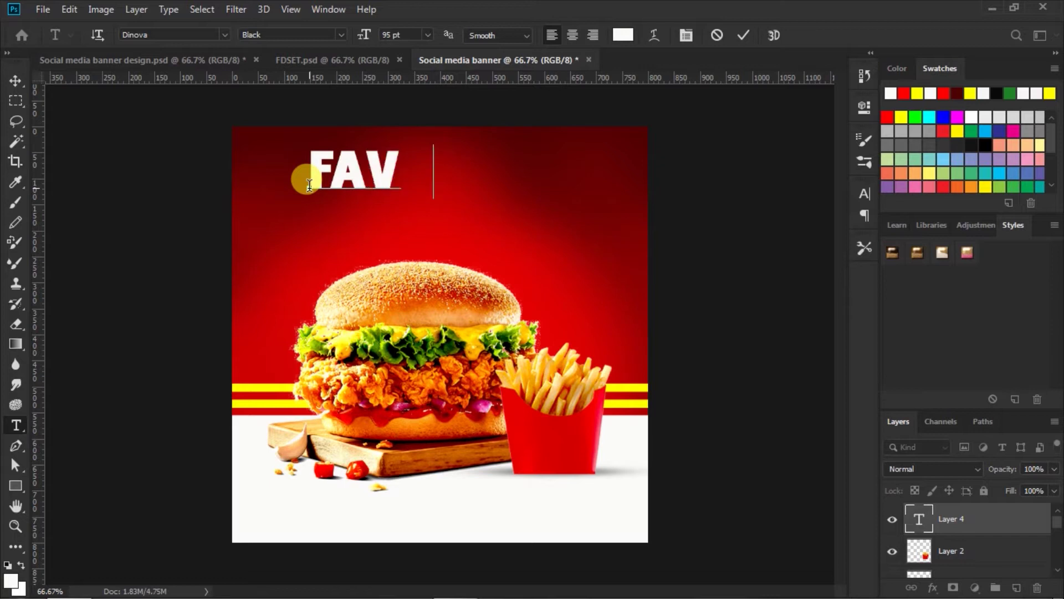
{"action": "type", "text": "O"}
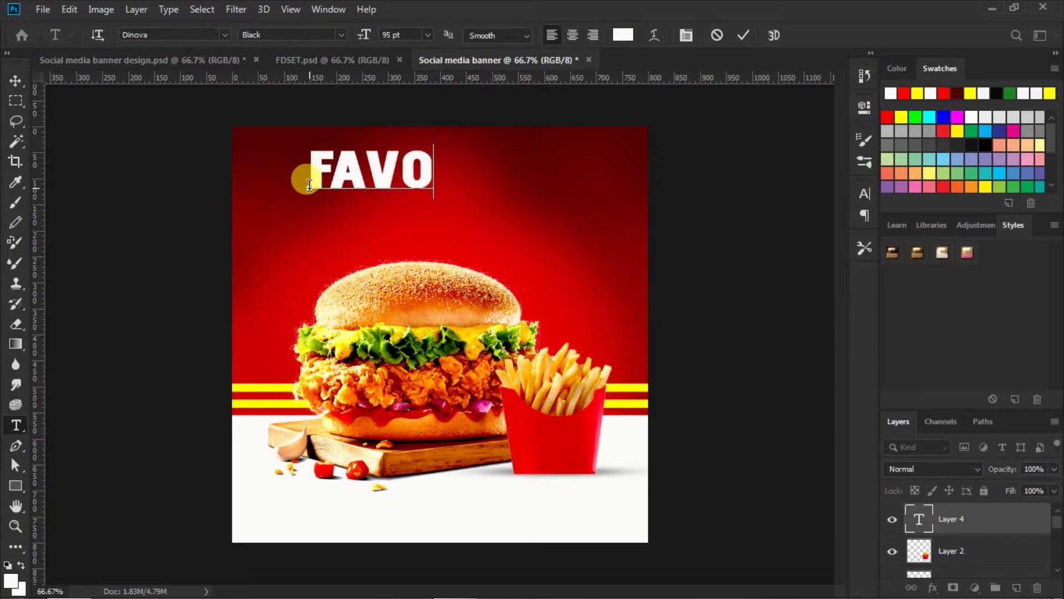
{"action": "type", "text": "RITE"}
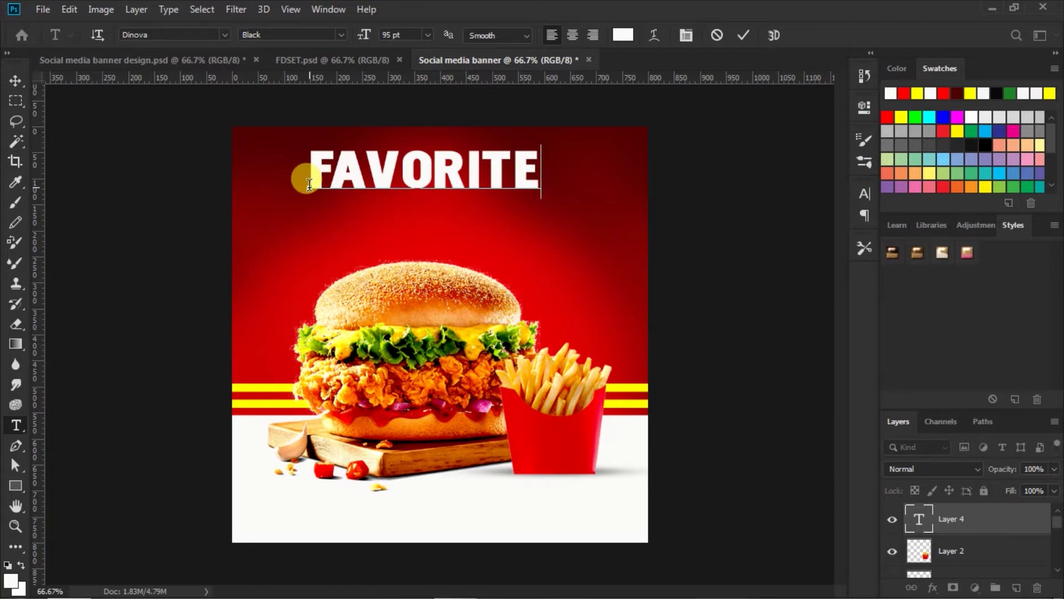
{"action": "left_click", "coordinate": [743, 34]}
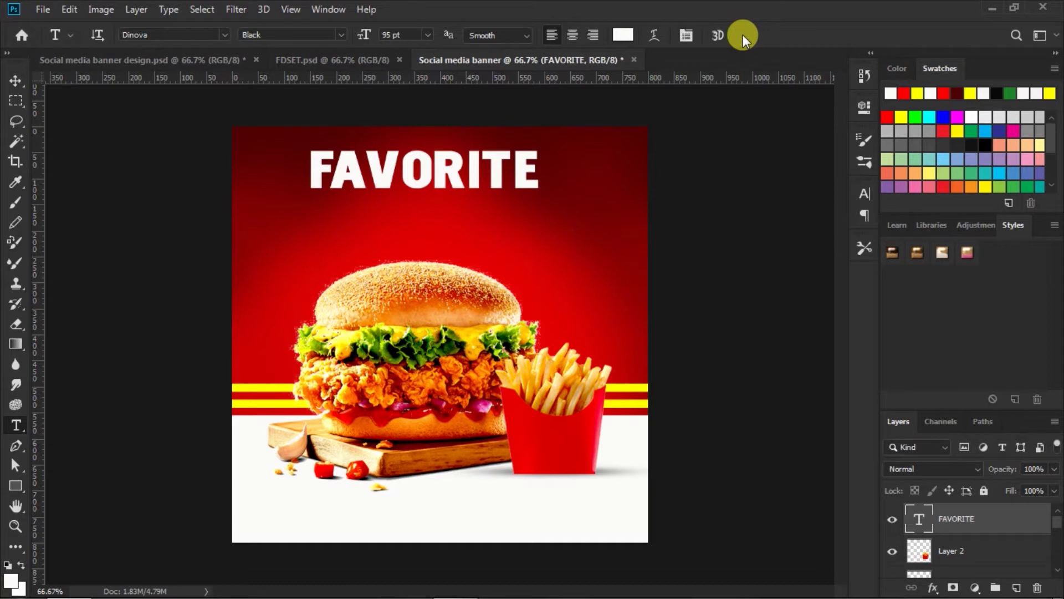
{"action": "left_click", "coordinate": [17, 80]}
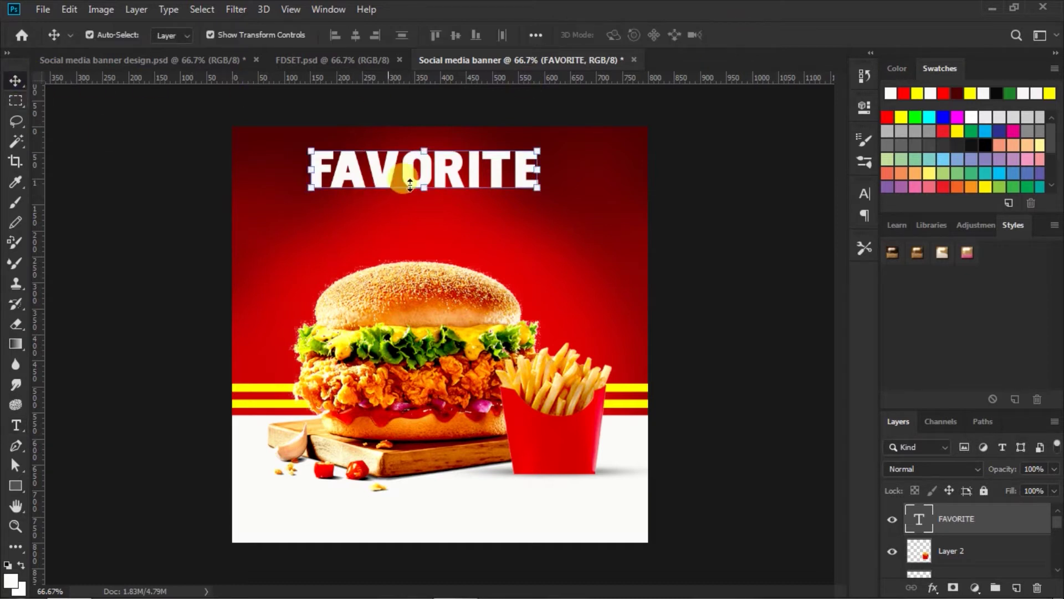
{"action": "left_click_drag", "start_coordinate": [442, 167], "coordinate": [443, 188]}
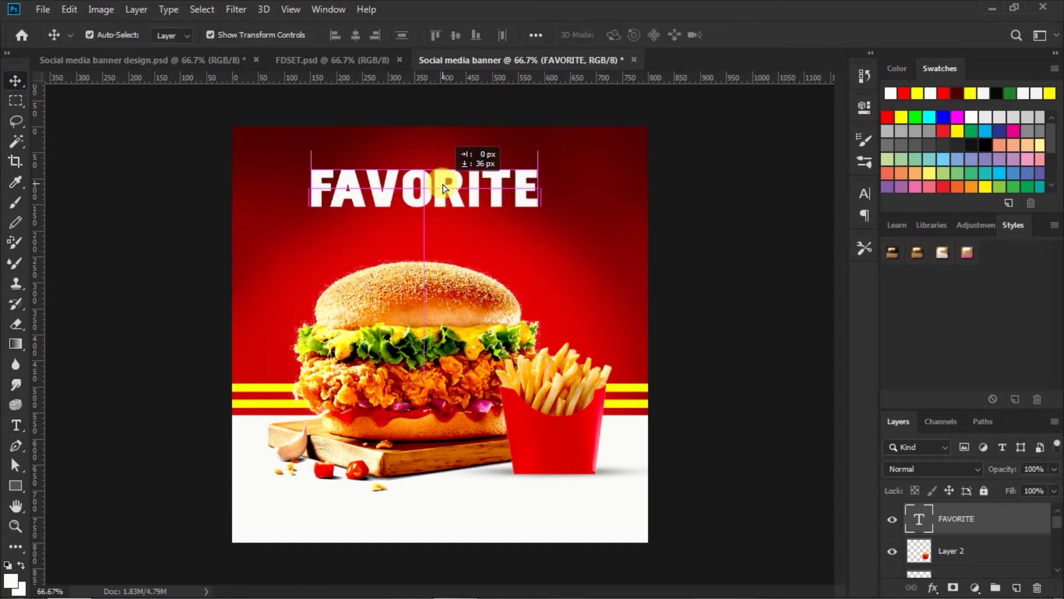
{"action": "left_click_drag", "start_coordinate": [442, 185], "coordinate": [442, 185]}
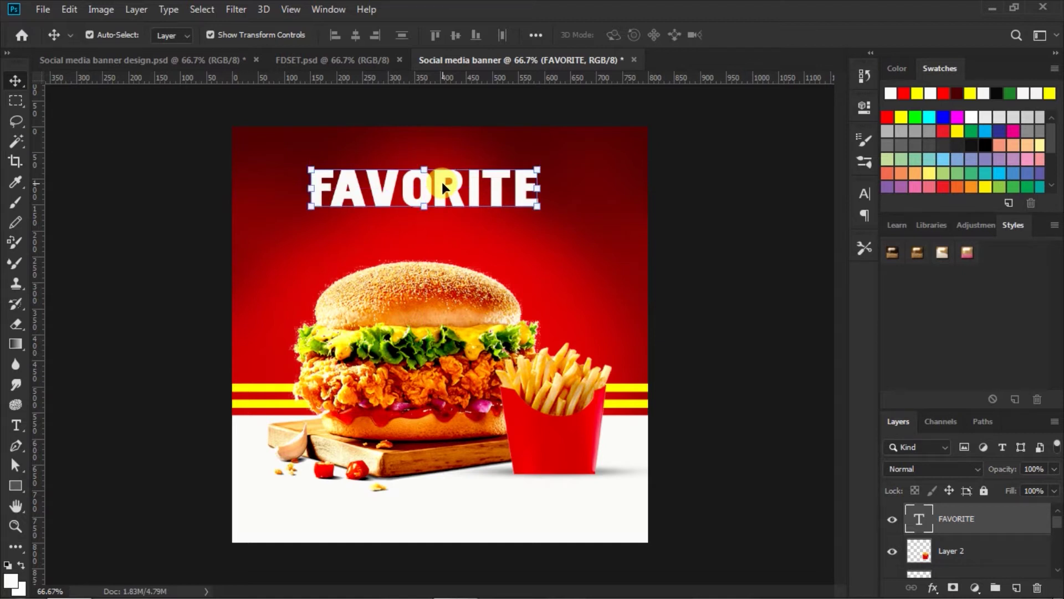
{"action": "left_click", "coordinate": [442, 183], "text": "alt"}
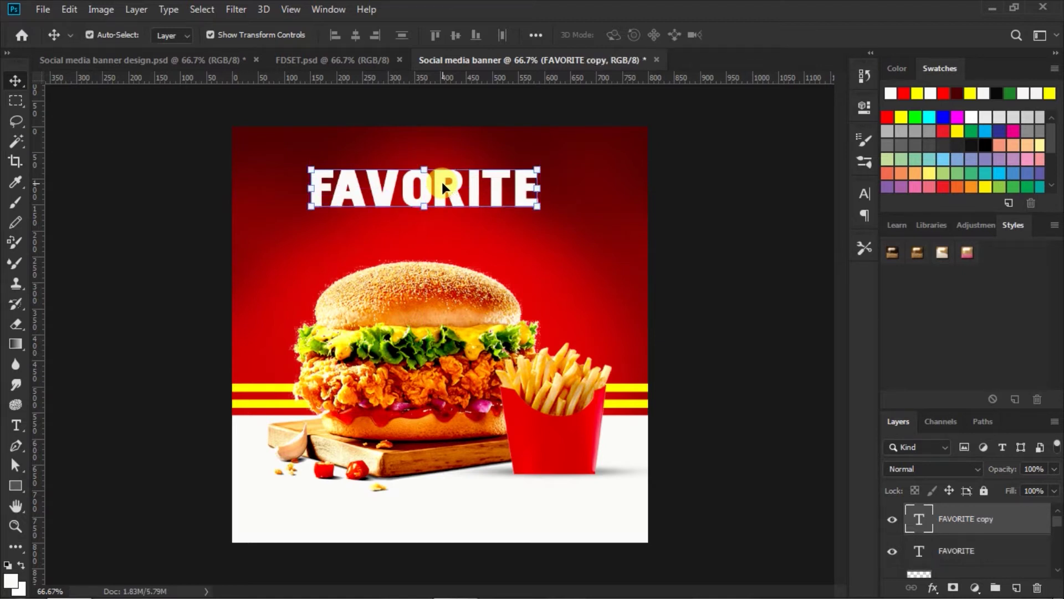
Step: Duplicate the FAVORITE text layer and place the copy directly below the original
{"action": "key", "text": "ctrl+j"}
{"action": "left_click_drag", "start_coordinate": [441, 184], "coordinate": [443, 235]}
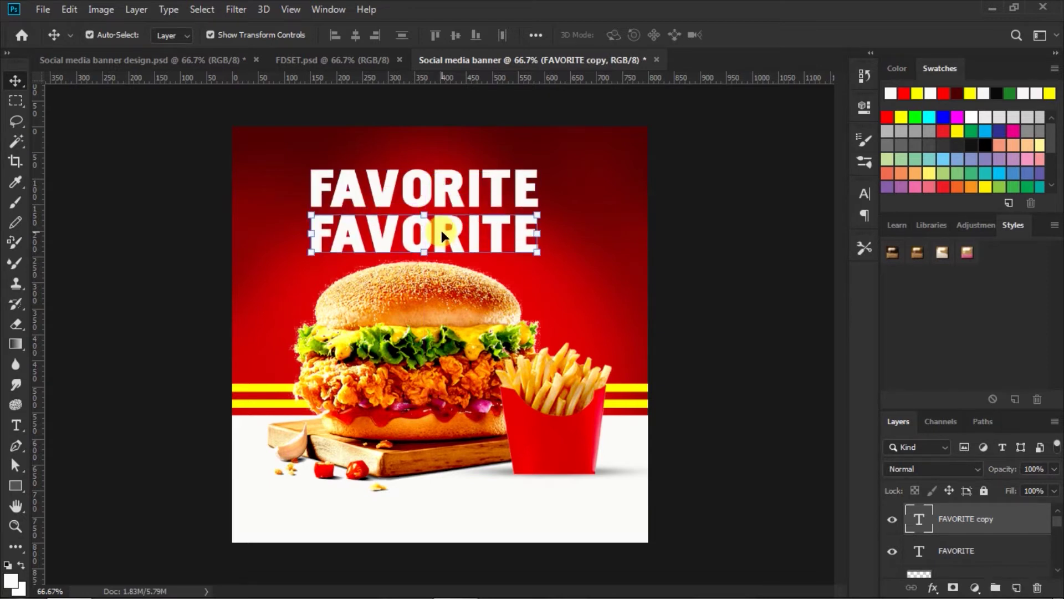
{"action": "left_click", "coordinate": [16, 424]}
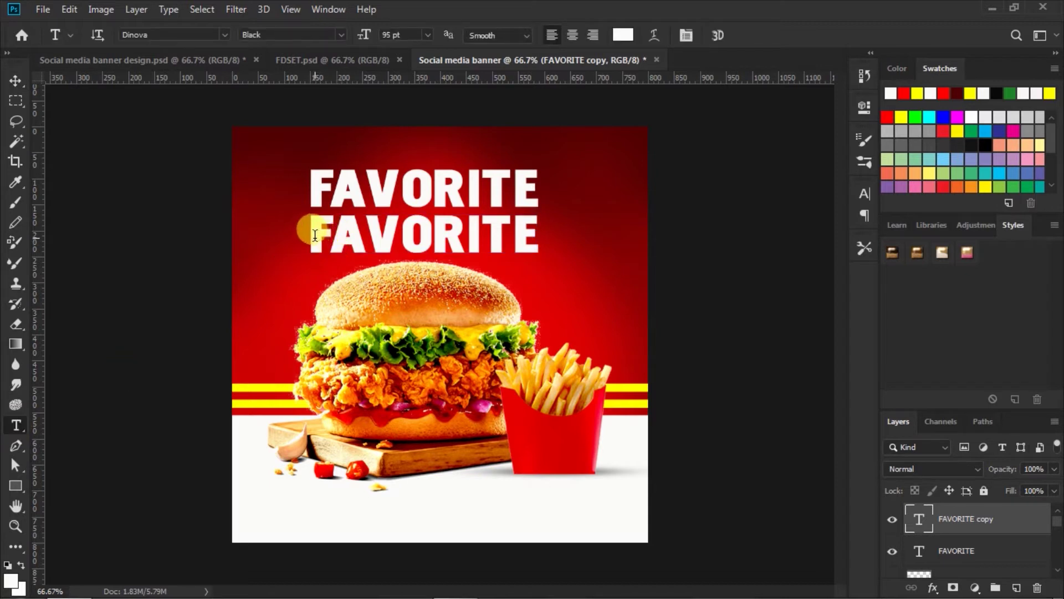
Step: Enlarge the copied FAVORITE line to 118 pt and select its text for replacing
{"action": "left_click_drag", "start_coordinate": [309, 233], "coordinate": [620, 248]}
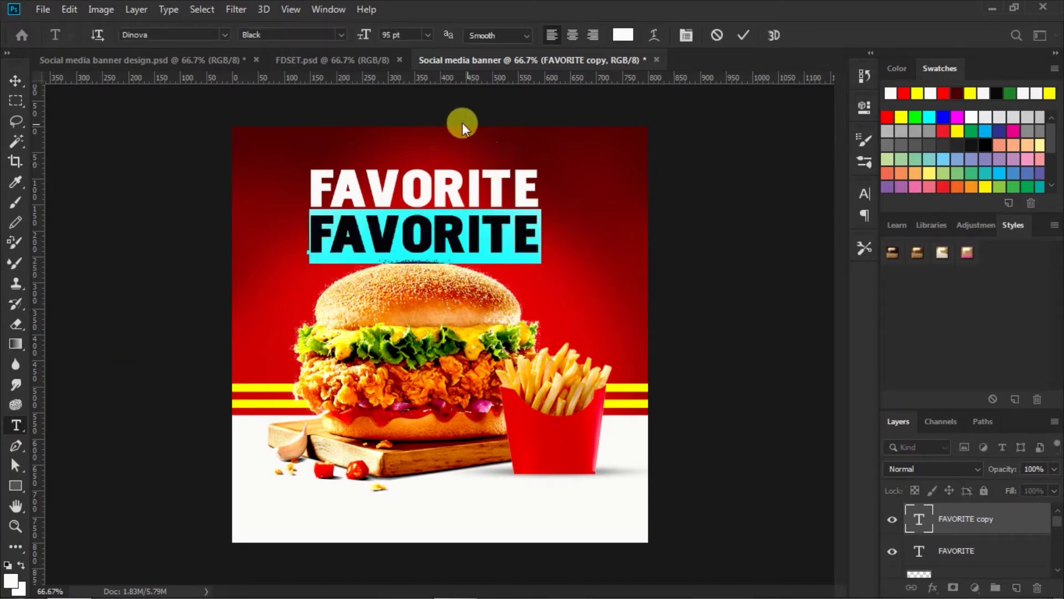
{"action": "left_click", "coordinate": [390, 34]}
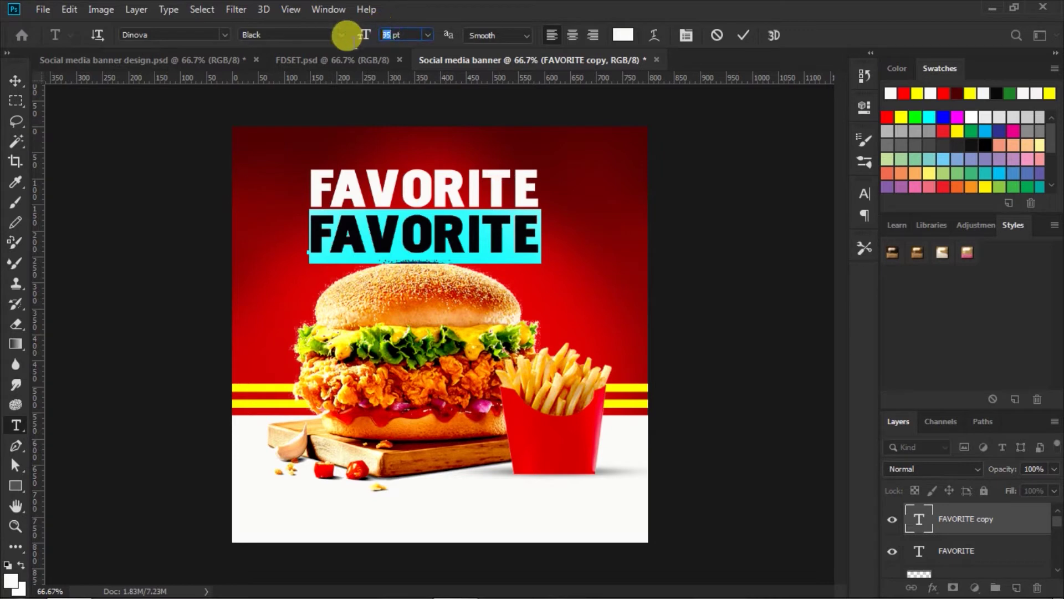
{"action": "type", "text": "118"}
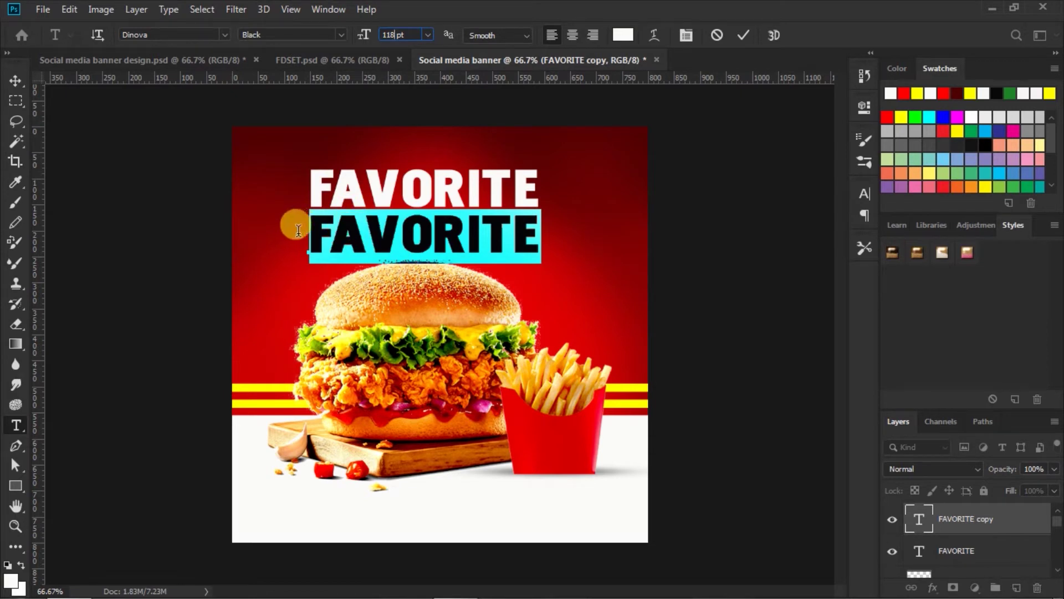
{"action": "left_click_drag", "start_coordinate": [306, 227], "coordinate": [652, 241]}
{"action": "key", "text": "Return"}
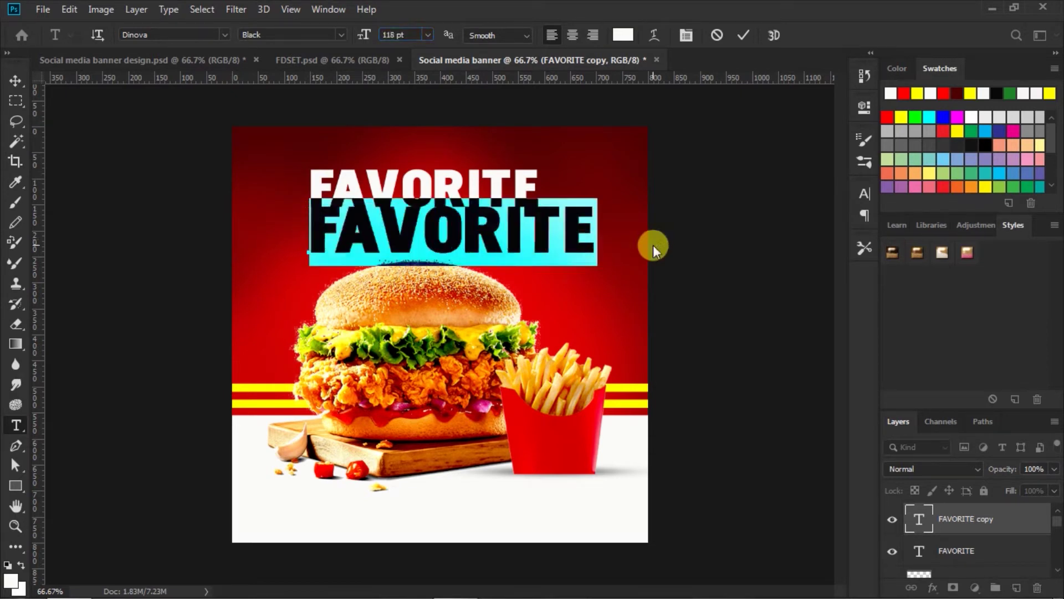
{"action": "key", "text": "ctrl+a"}
Step: Retype the copied line as BURGER, commit it, and nudge it about 7 px lower
{"action": "type", "text": "BU"}
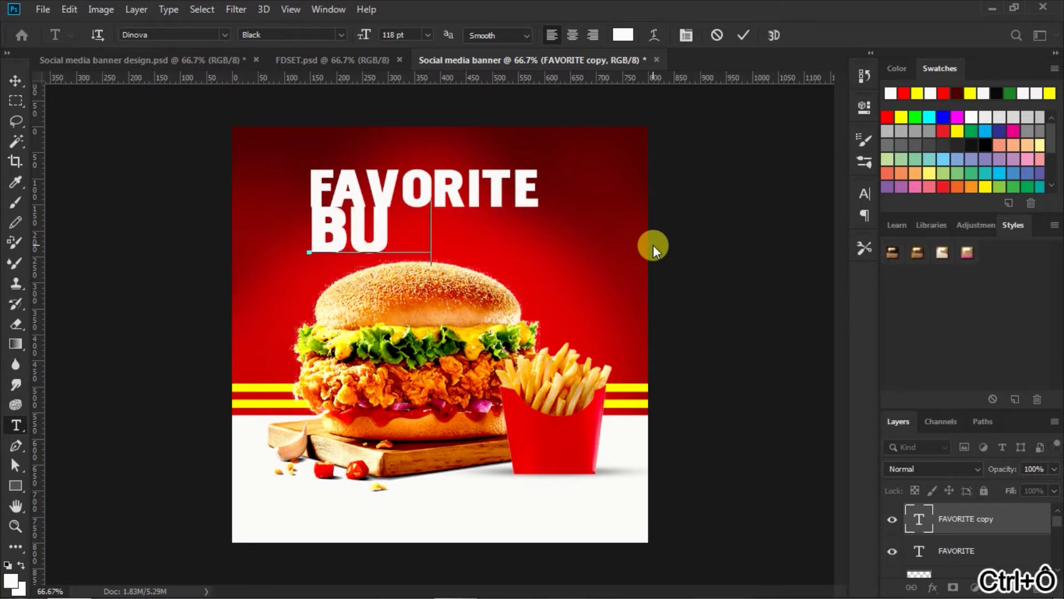
{"action": "type", "text": "R ER"}
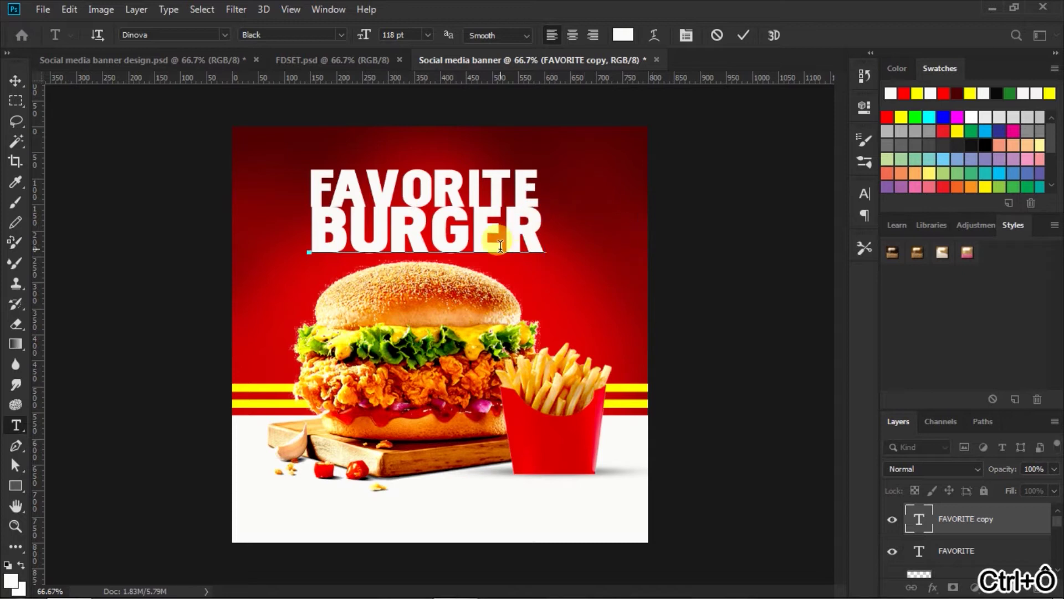
{"action": "left_click", "coordinate": [740, 34]}
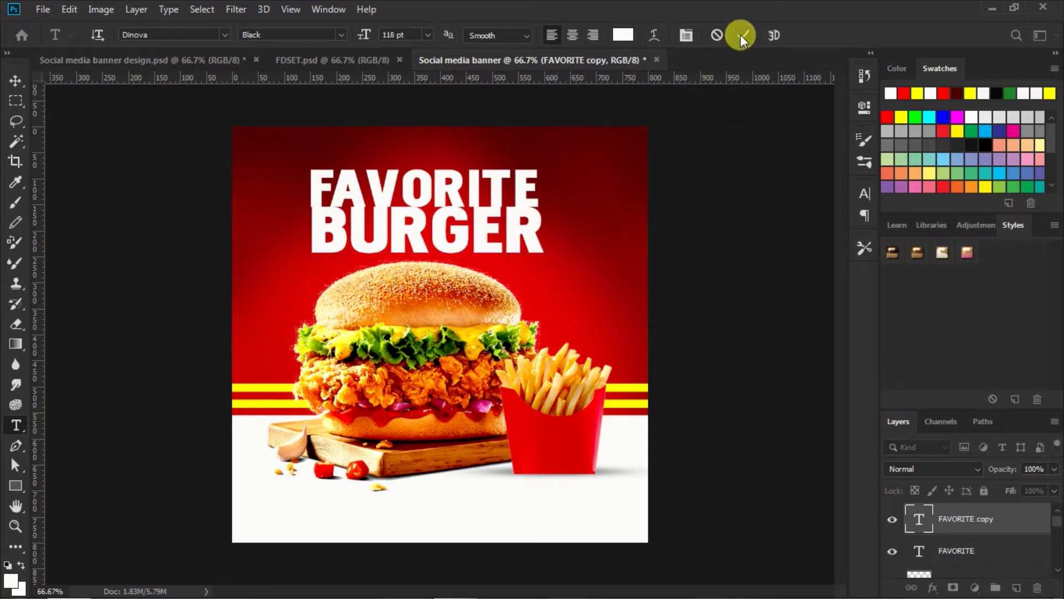
{"action": "left_click", "coordinate": [15, 80]}
{"action": "left_click_drag", "start_coordinate": [411, 230], "coordinate": [412, 241]}
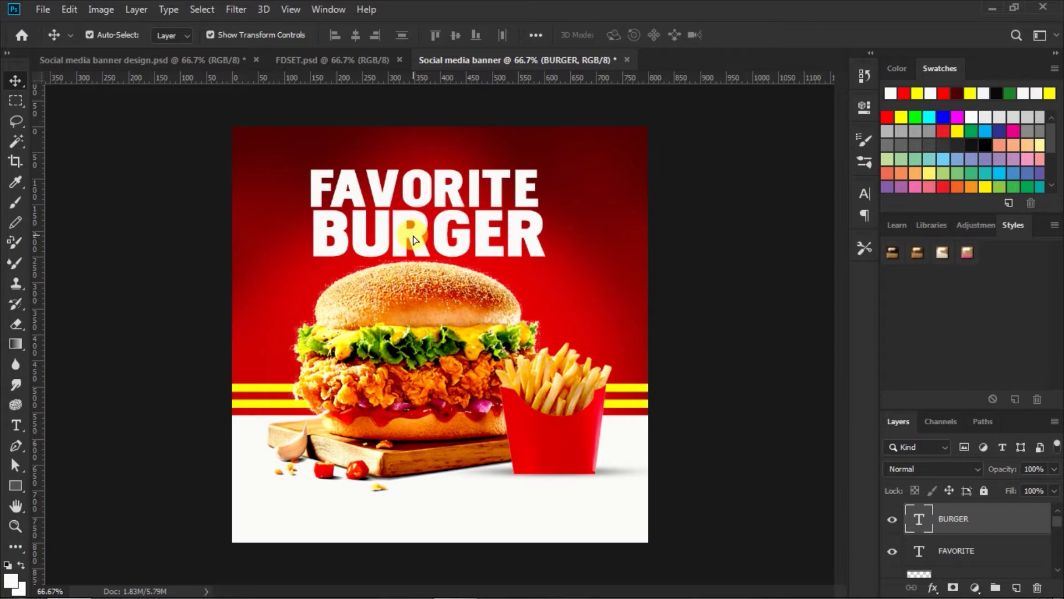
{"action": "key", "text": "Down"}
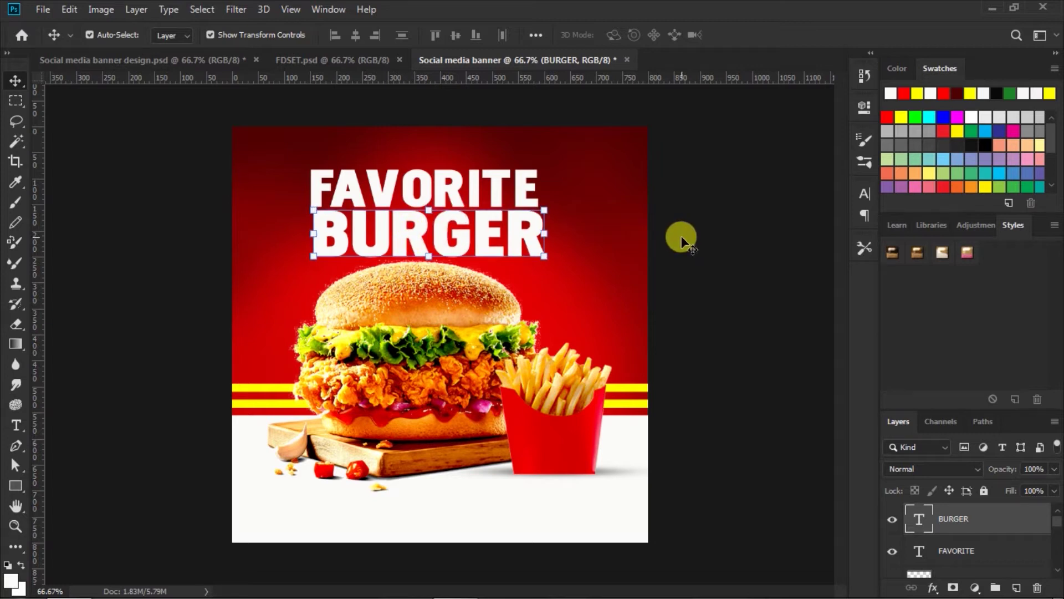
{"action": "key", "text": "Down"}
{"action": "key", "text": "Left"}
{"action": "key", "text": "Left"}
{"action": "left_click", "coordinate": [680, 235]}
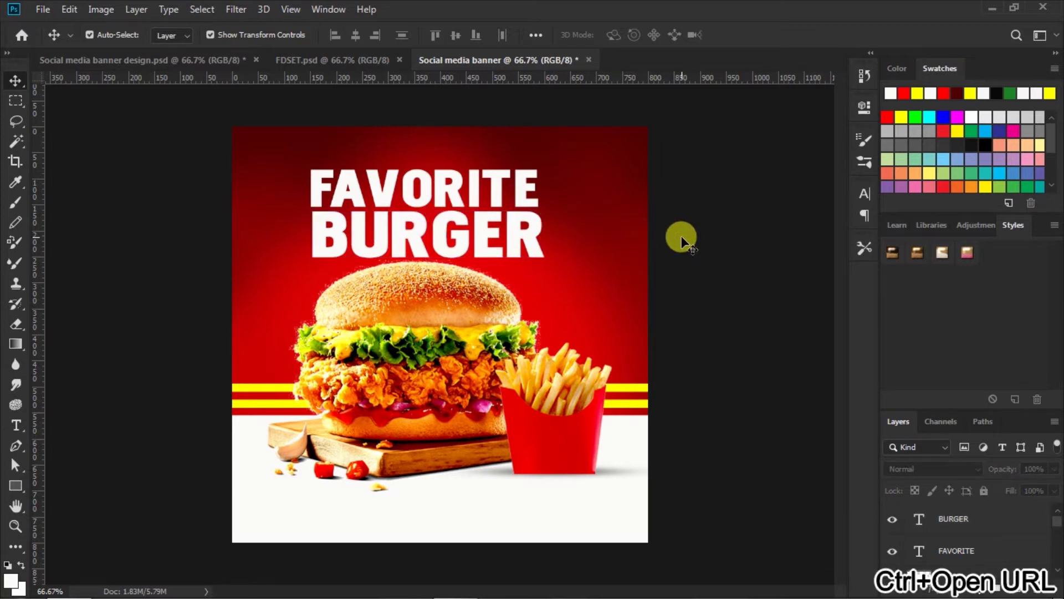
Step: Move the FAVORITE and BURGER layers together slightly lower and about 6 px left
{"action": "left_click", "coordinate": [957, 552]}
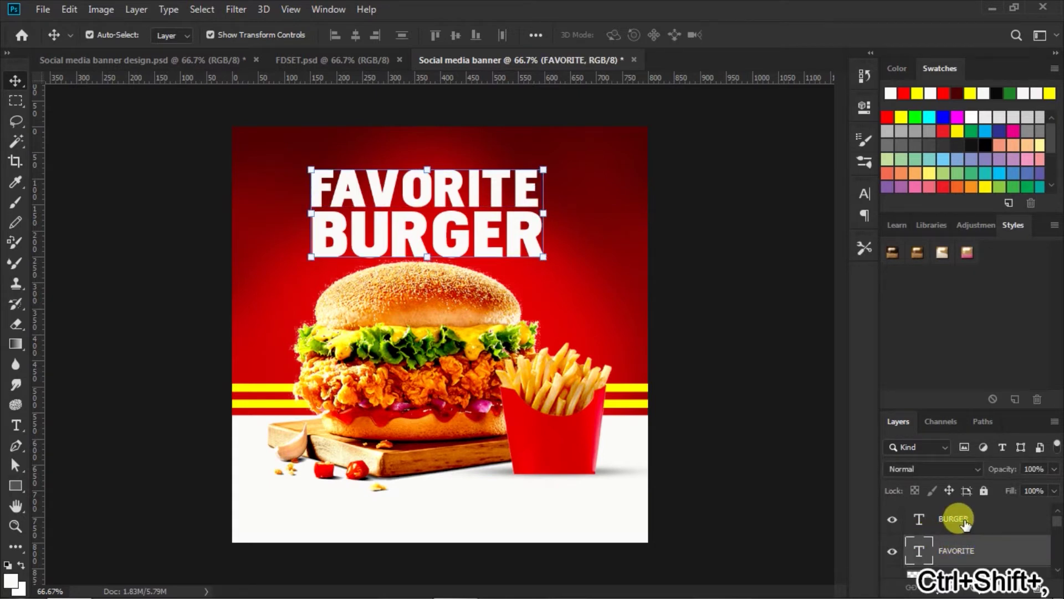
{"action": "left_click", "coordinate": [964, 524], "text": "ctrl+shift"}
{"action": "left_click_drag", "start_coordinate": [455, 191], "coordinate": [455, 198]}
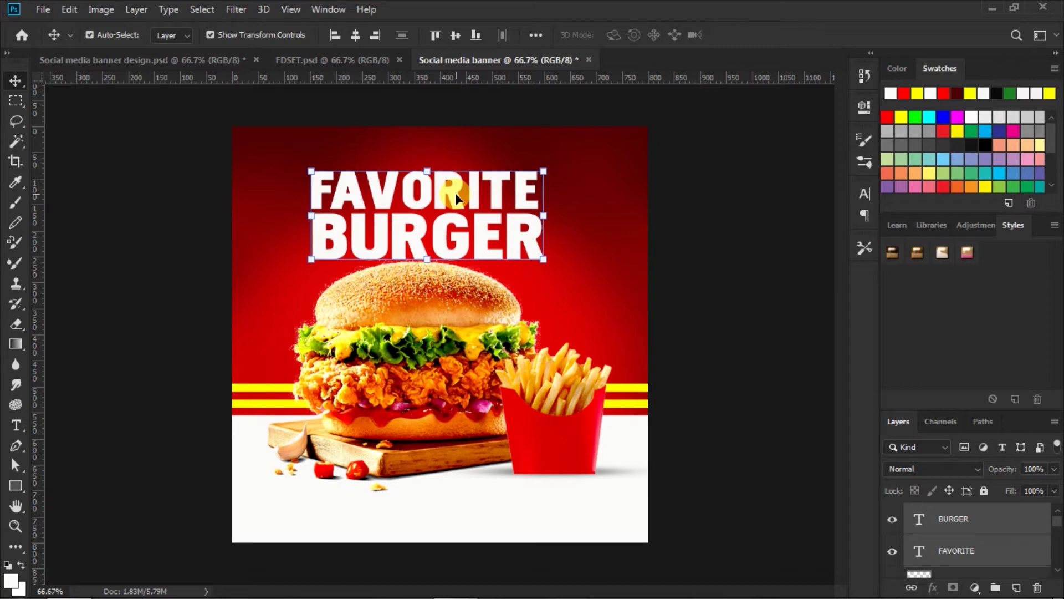
{"action": "key", "text": "ctrl+z"}
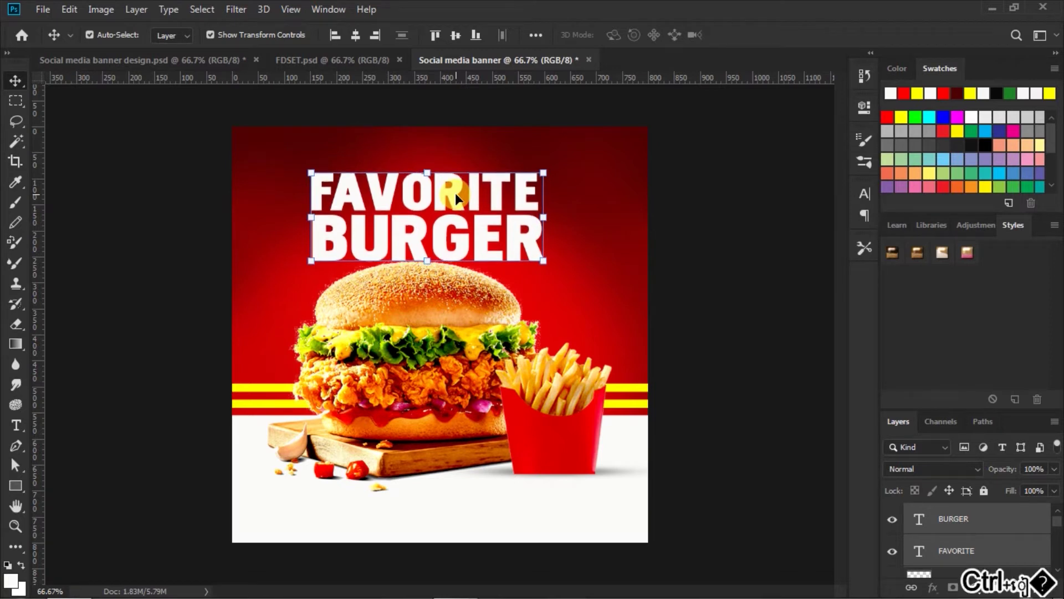
{"action": "key", "text": "ctrl+h"}
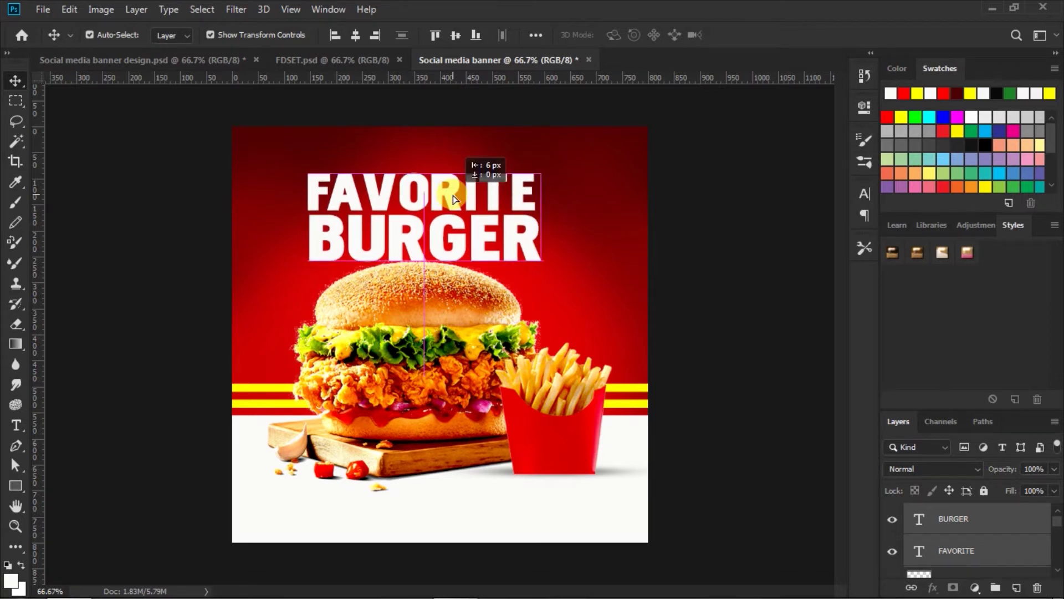
{"action": "left_click_drag", "start_coordinate": [453, 200], "coordinate": [450, 199]}
{"action": "left_click", "coordinate": [743, 258]}
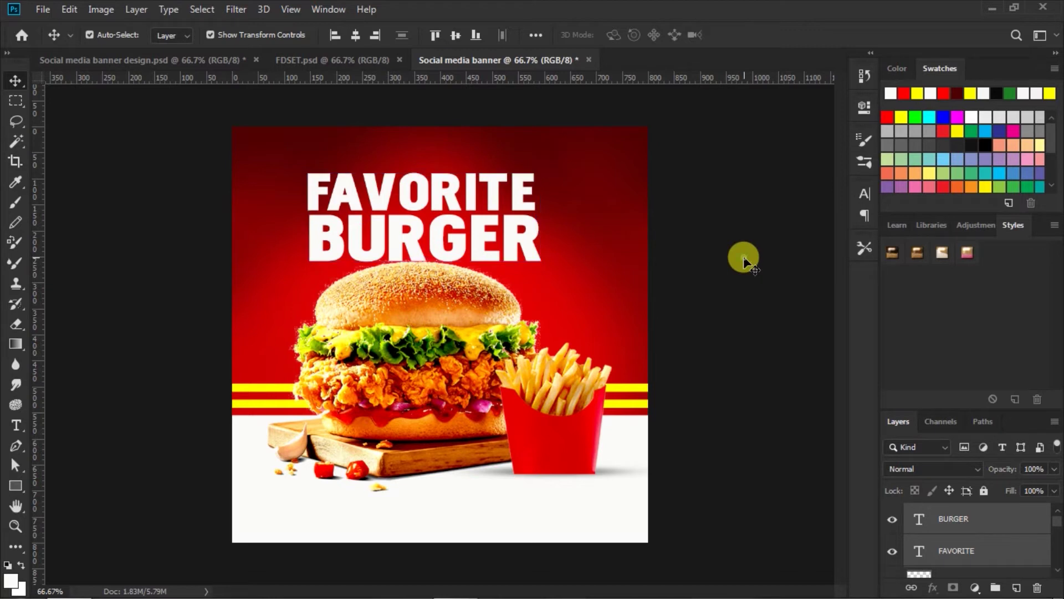
Step: Colour the letters VOR in FAVORITE yellow (ffff00) sampled from the stripe
{"action": "left_click", "coordinate": [17, 424]}
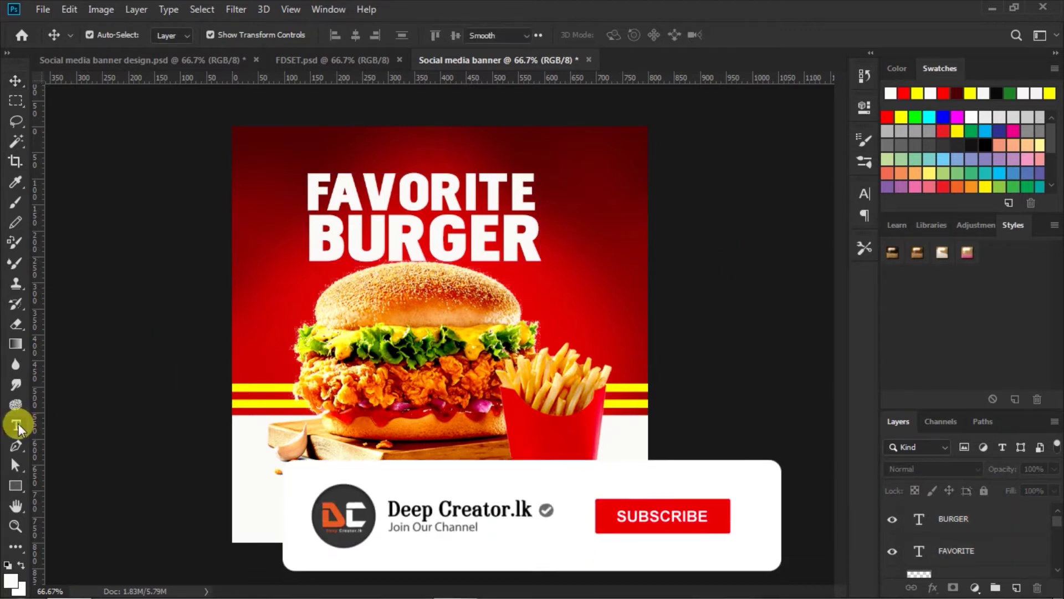
{"action": "left_click", "coordinate": [374, 193]}
{"action": "left_click_drag", "start_coordinate": [374, 193], "coordinate": [463, 191]}
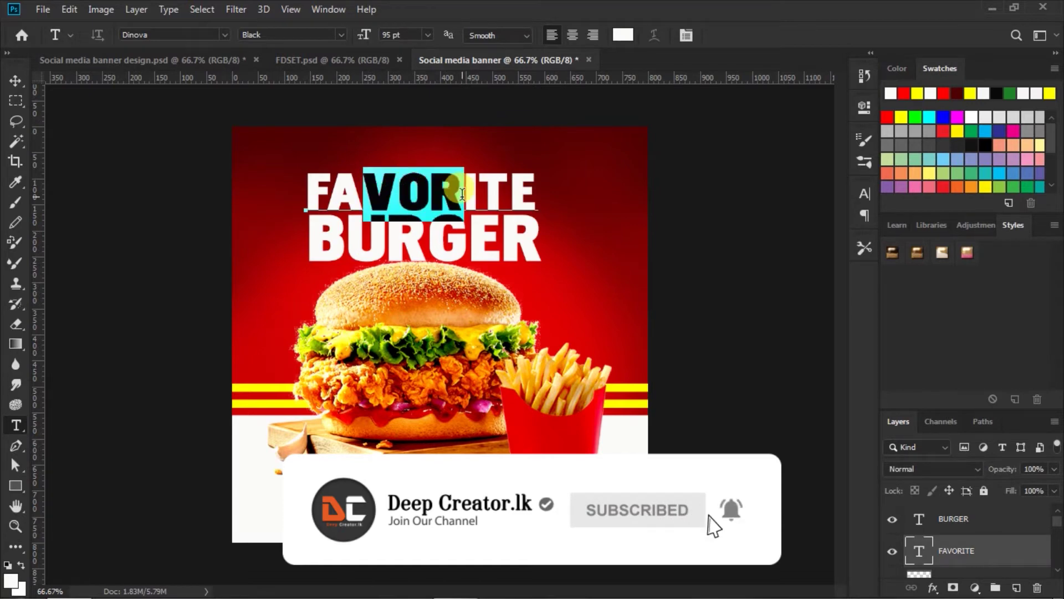
{"action": "left_click", "coordinate": [623, 35]}
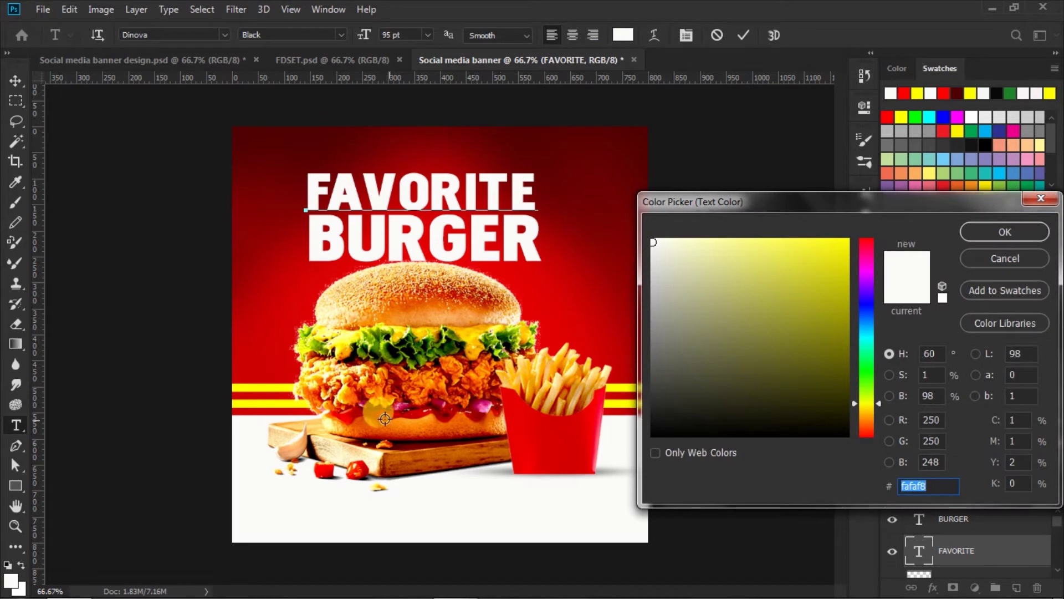
{"action": "left_click", "coordinate": [262, 404]}
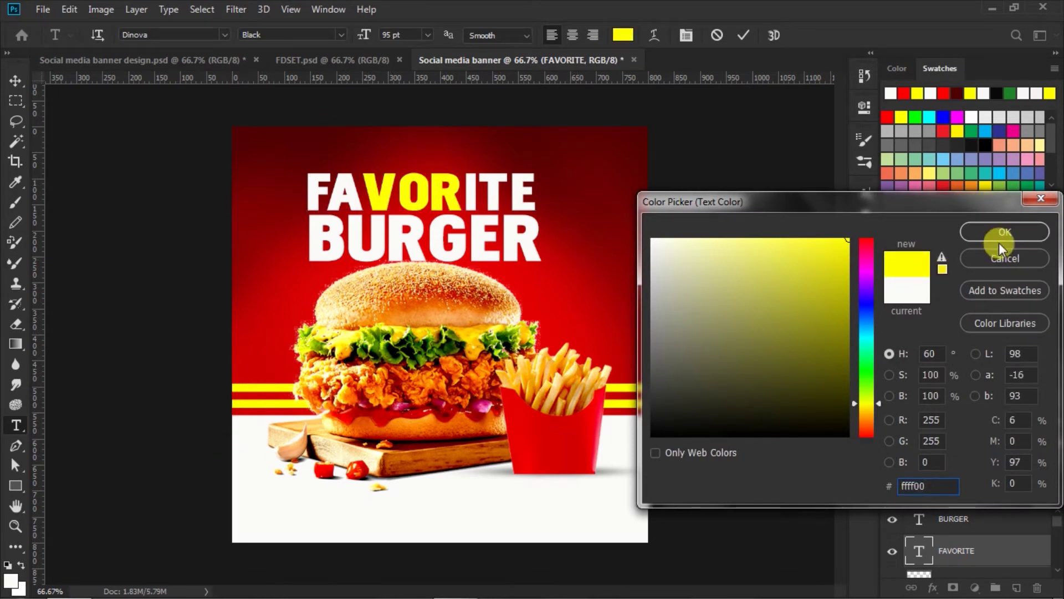
{"action": "left_click", "coordinate": [989, 231]}
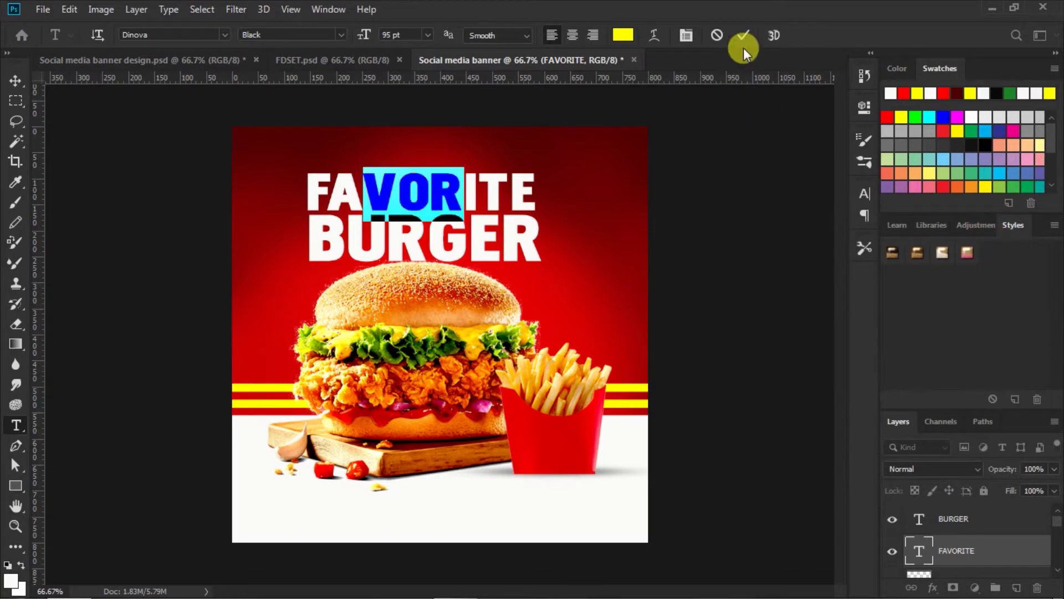
{"action": "left_click", "coordinate": [743, 33]}
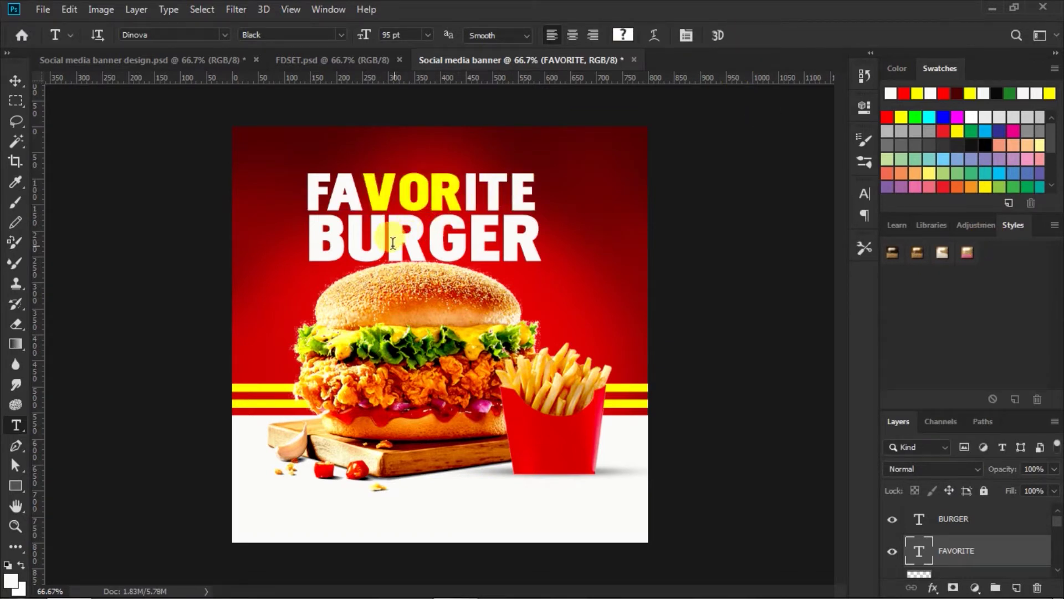
Step: Colour the letters RGE in BURGER the same yellow and commit the edit
{"action": "left_click_drag", "start_coordinate": [388, 242], "coordinate": [495, 247]}
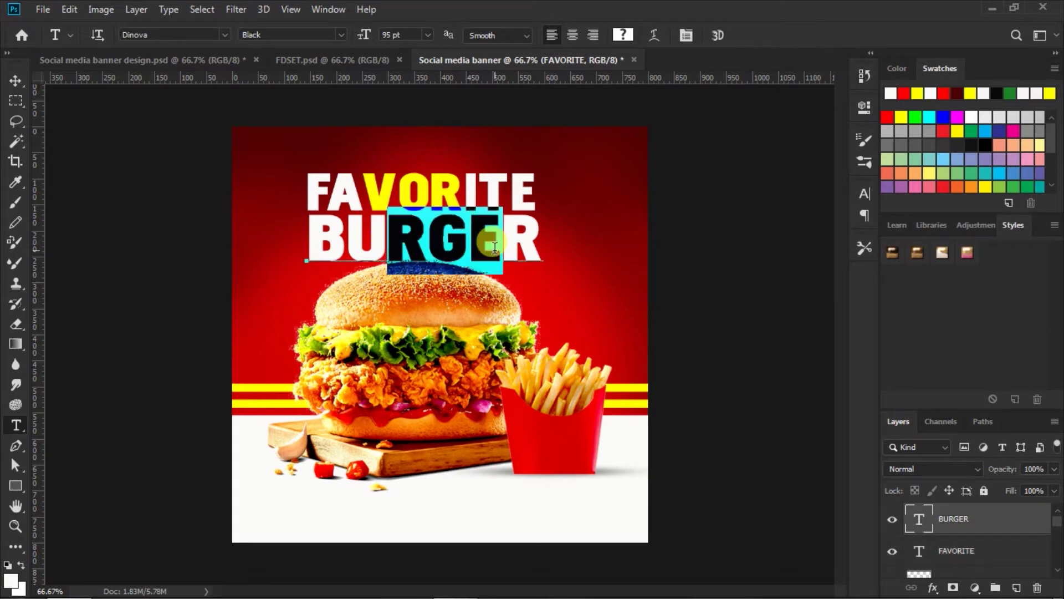
{"action": "left_click", "coordinate": [624, 34]}
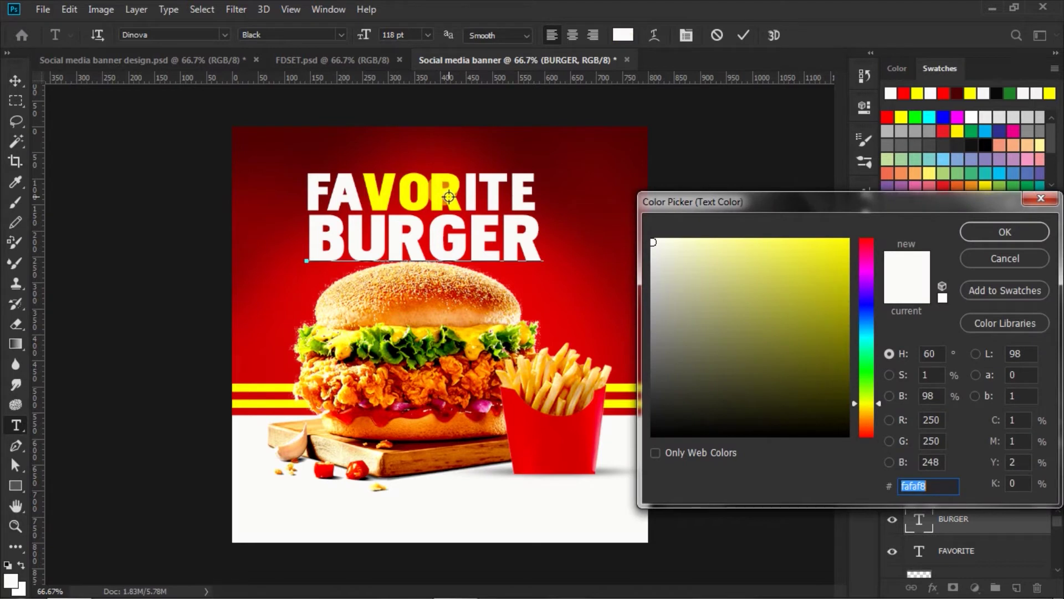
{"action": "left_click", "coordinate": [449, 197]}
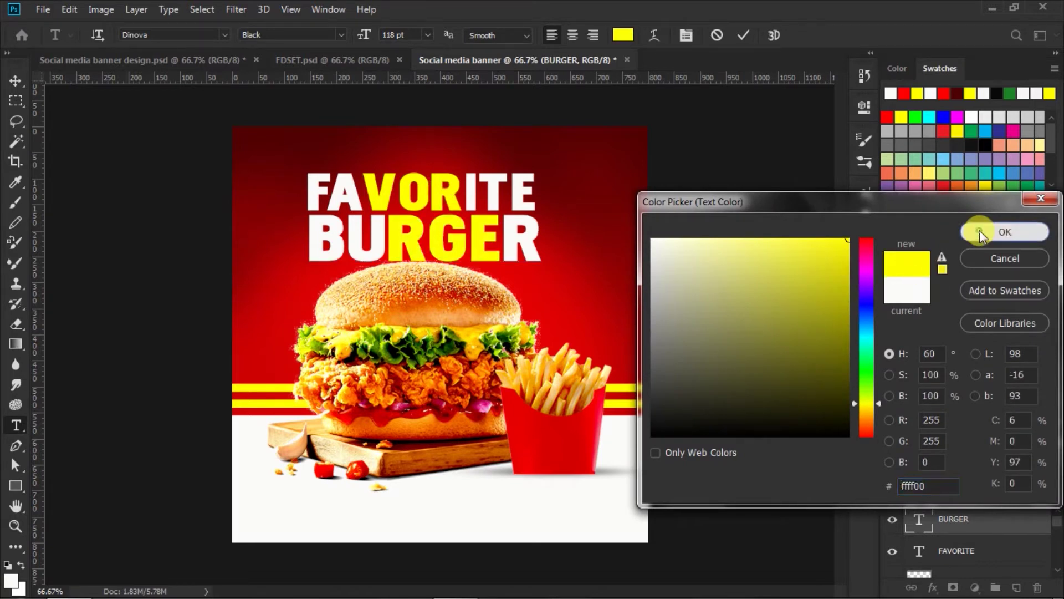
{"action": "left_click", "coordinate": [979, 232]}
{"action": "left_click", "coordinate": [743, 35]}
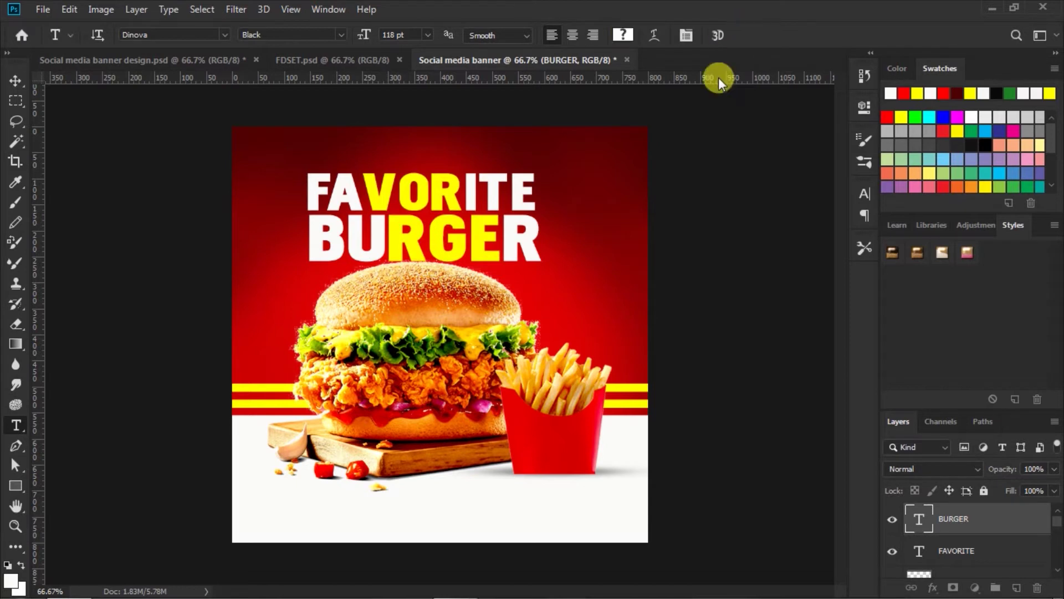
{"action": "left_click", "coordinate": [16, 80]}
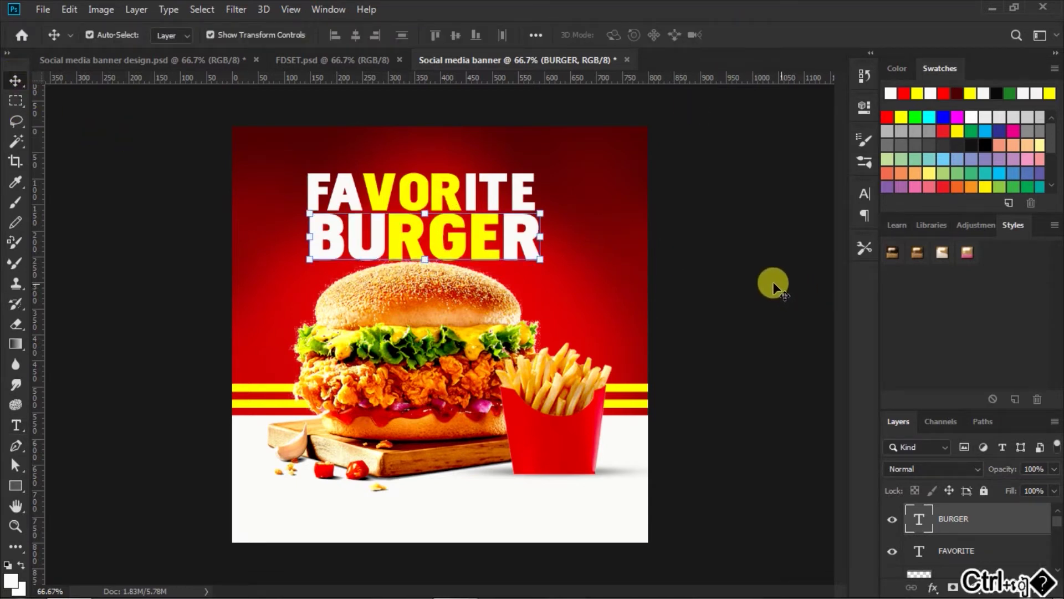
Step: Set the Type tool to the Blacksword font at 50 pt
{"action": "left_click", "coordinate": [747, 281], "text": "ctrl"}
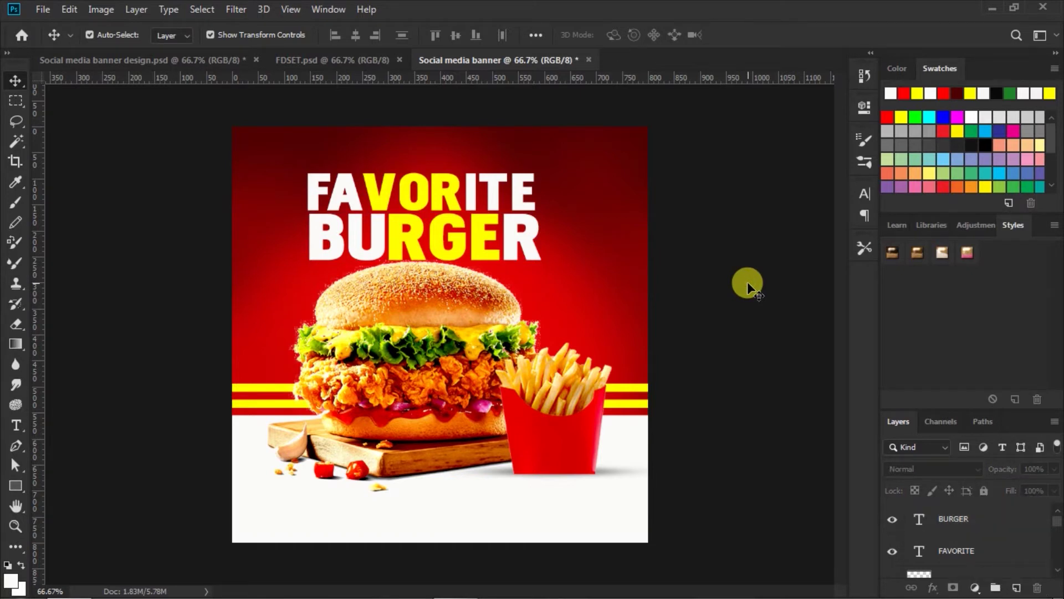
{"action": "left_click", "coordinate": [17, 424]}
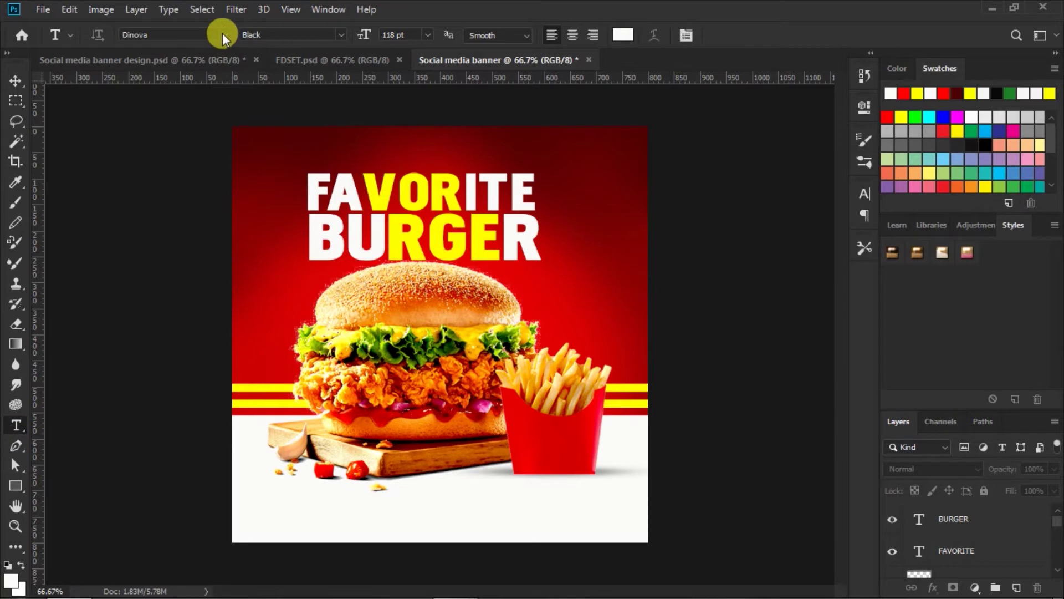
{"action": "left_click", "coordinate": [222, 34]}
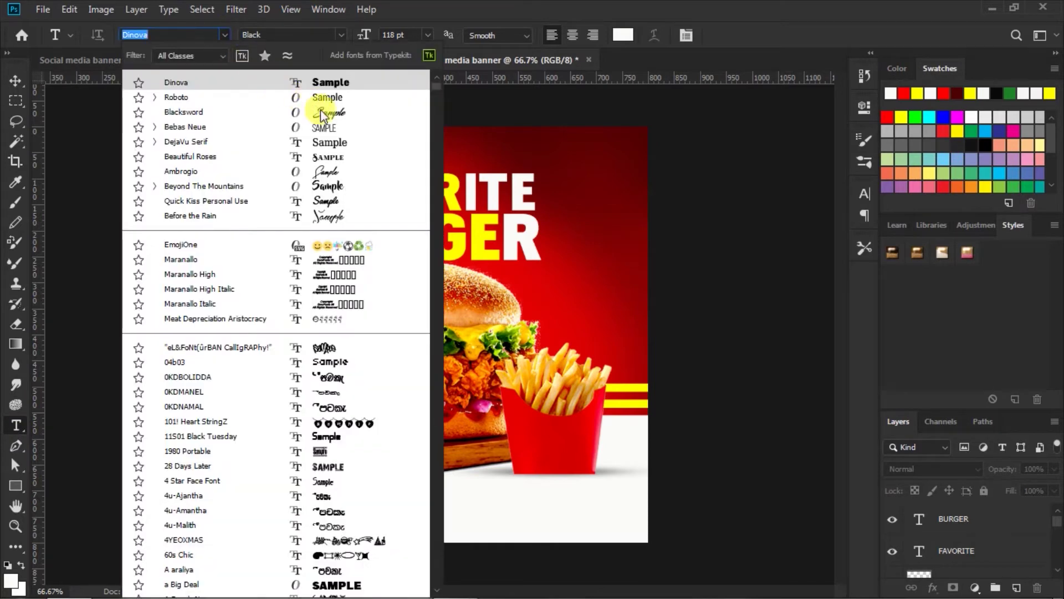
{"action": "left_click", "coordinate": [333, 112]}
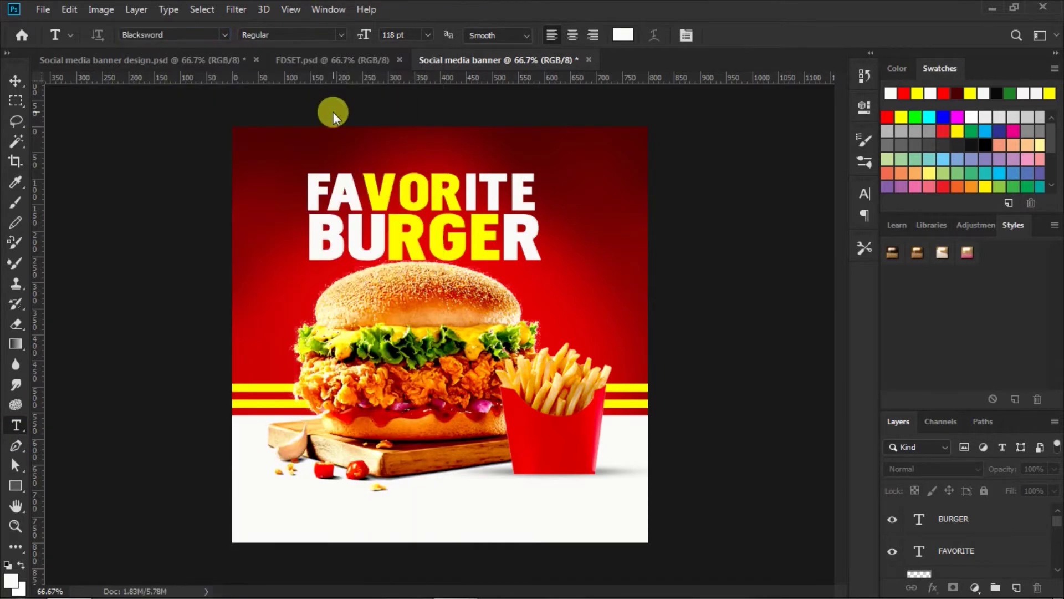
{"action": "left_click", "coordinate": [387, 34]}
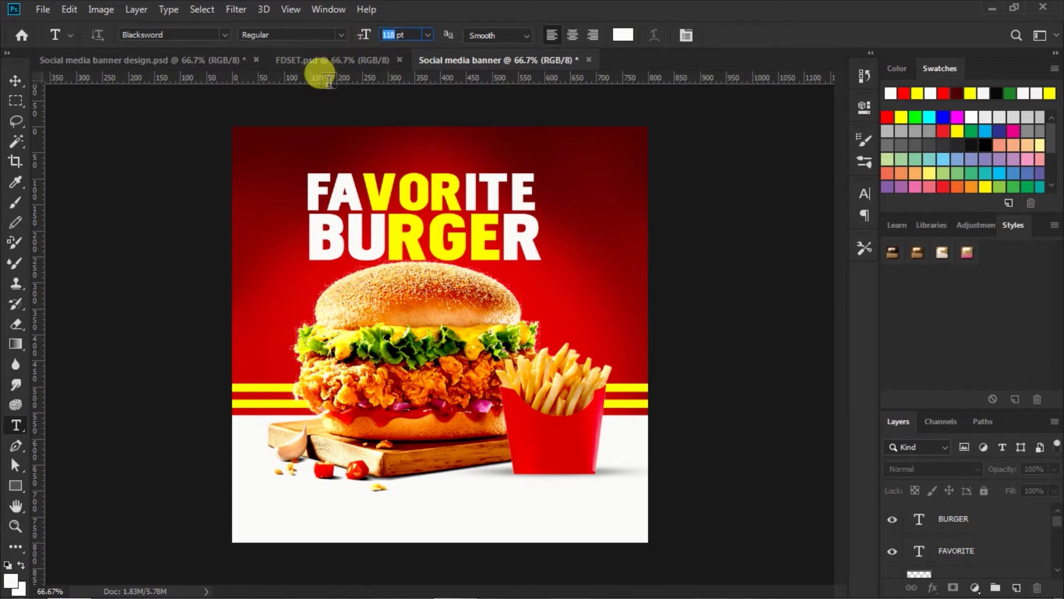
{"action": "type", "text": "50"}
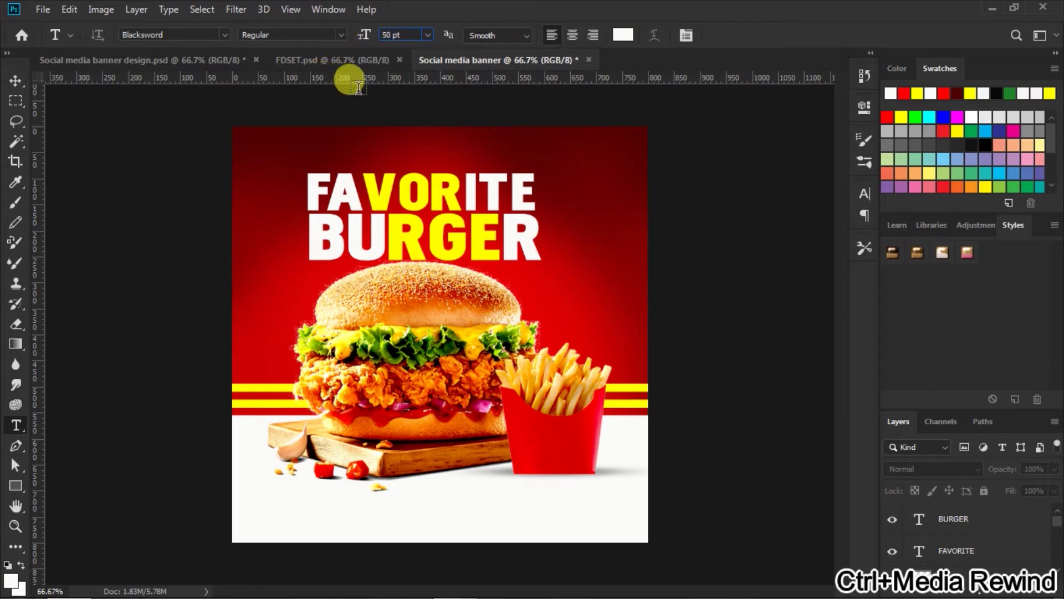
Step: Sample the BURGER yellow as text colour and start a text line top-left
{"action": "left_click", "coordinate": [621, 34]}
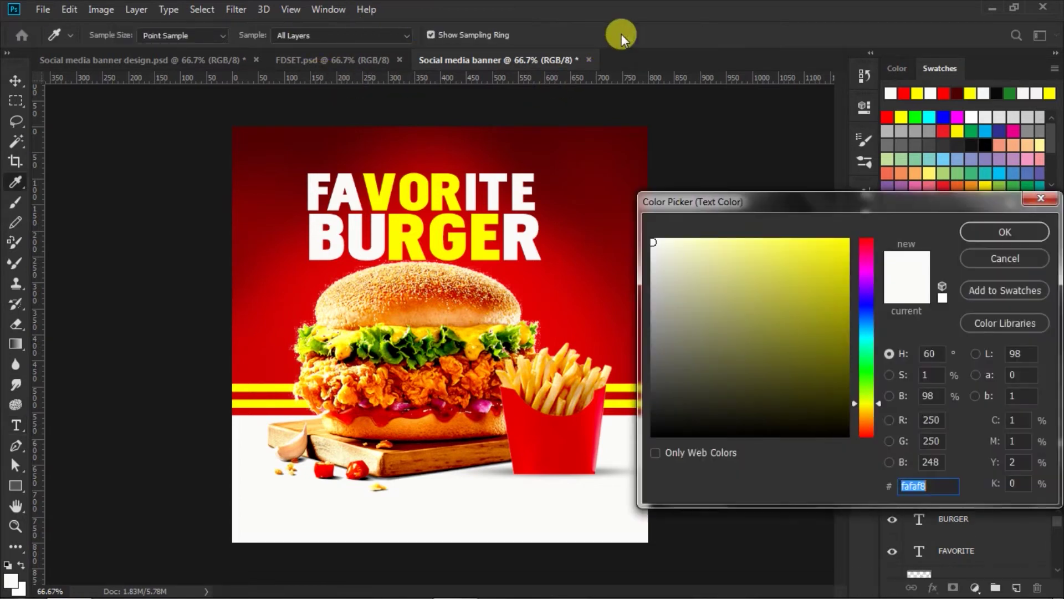
{"action": "left_click", "coordinate": [458, 243]}
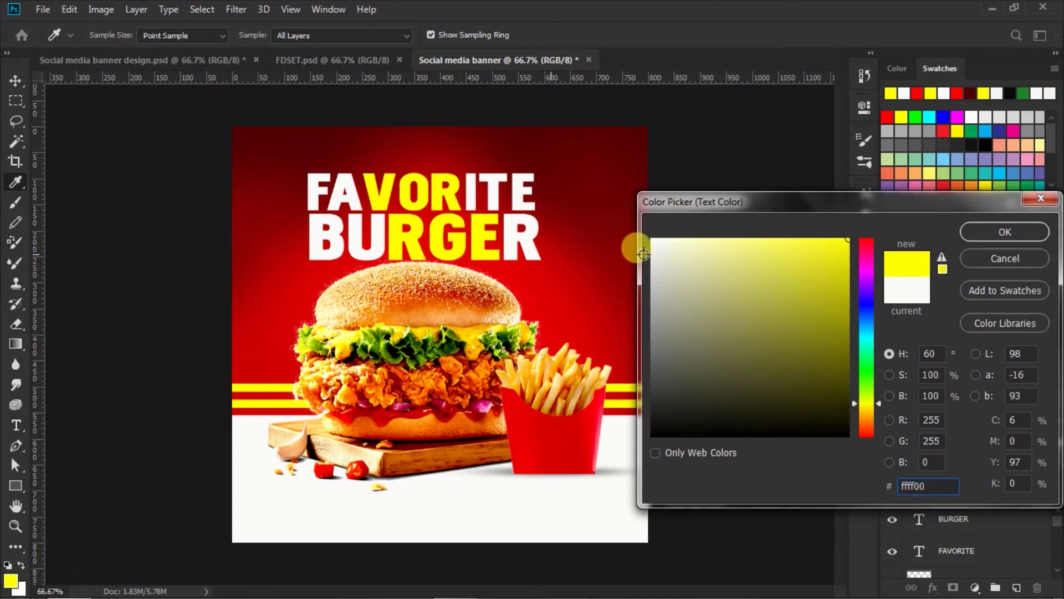
{"action": "left_click", "coordinate": [986, 232]}
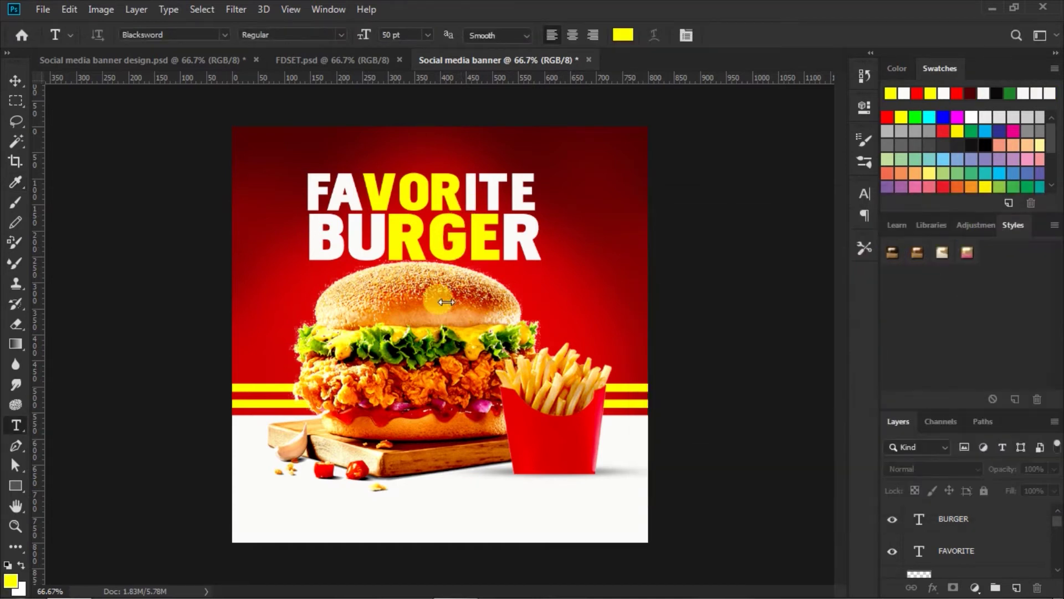
{"action": "left_click", "coordinate": [256, 169]}
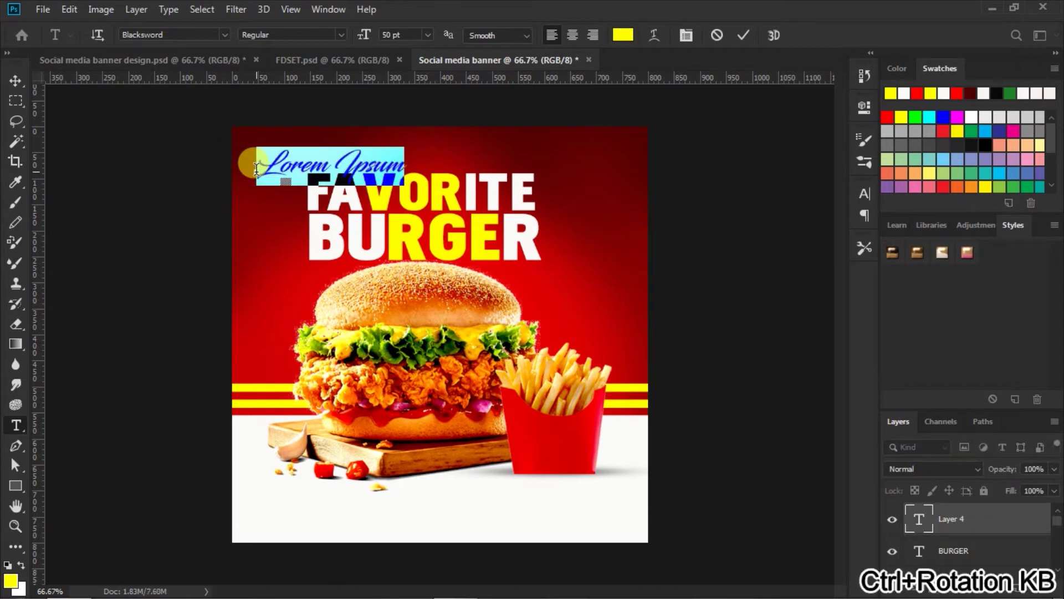
Step: Type 'Today's Special' and recolour the word Special near-white (fbfbf8)
{"action": "key", "text": "ctrl+h"}
{"action": "type", "text": "F"}
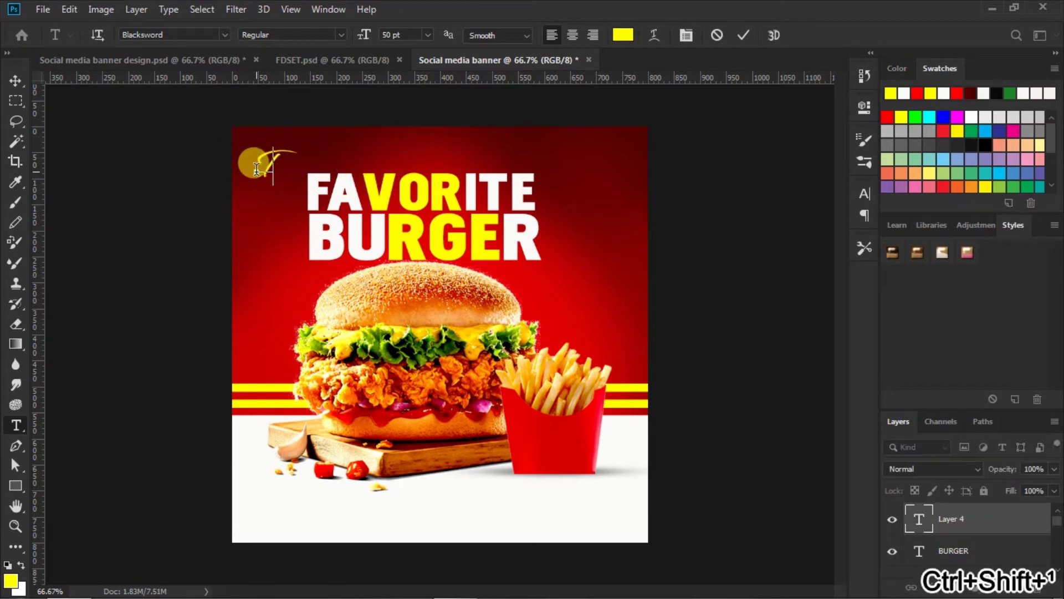
{"action": "type", "text": "oday "}
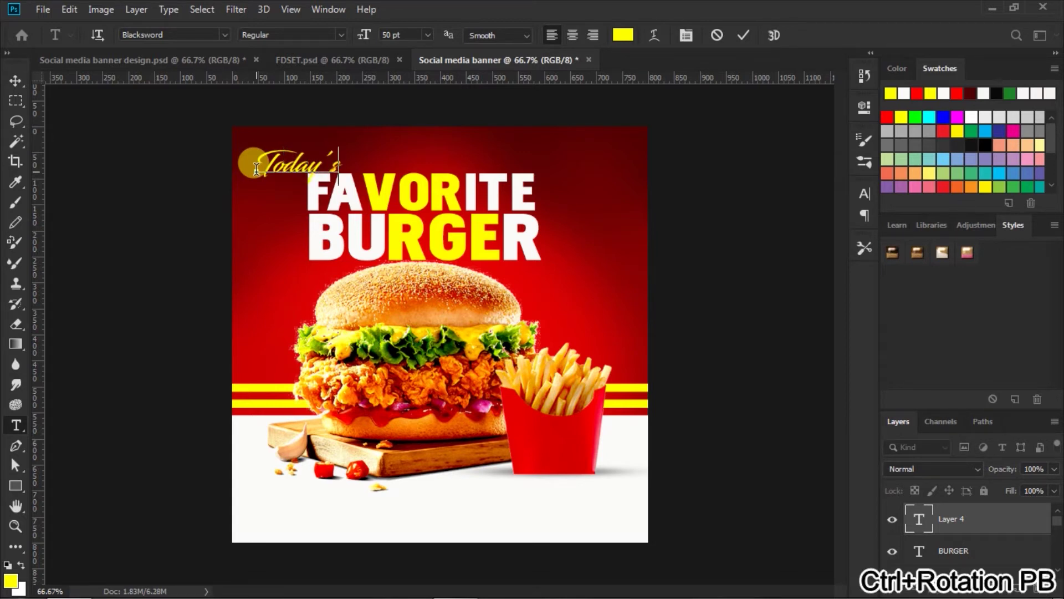
{"action": "type", "text": "  S"}
{"action": "type", "text": "pecial"}
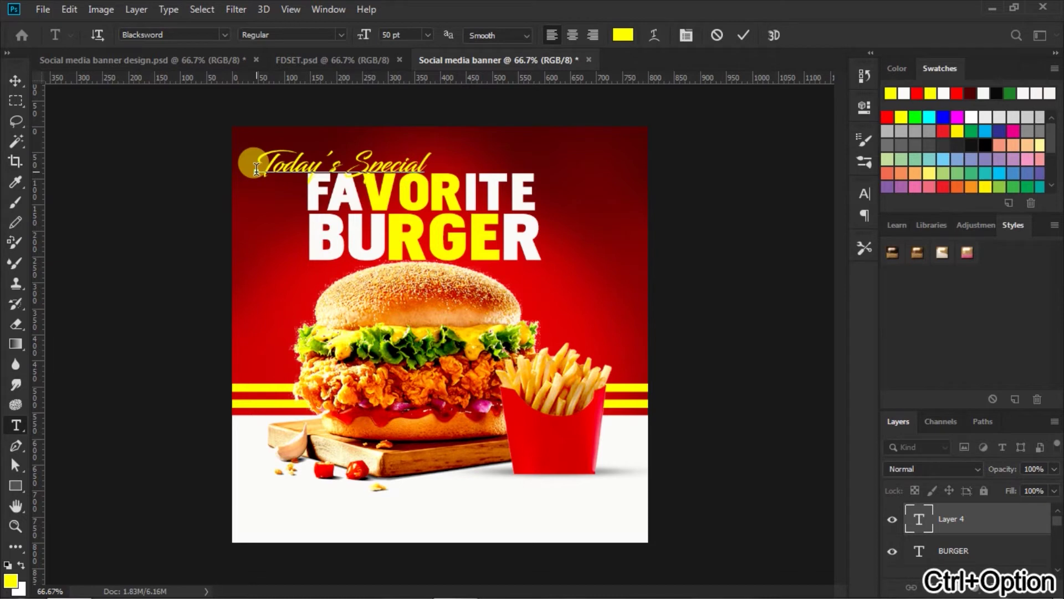
{"action": "left_click", "coordinate": [345, 166]}
{"action": "left_click", "coordinate": [543, 172], "text": "shift"}
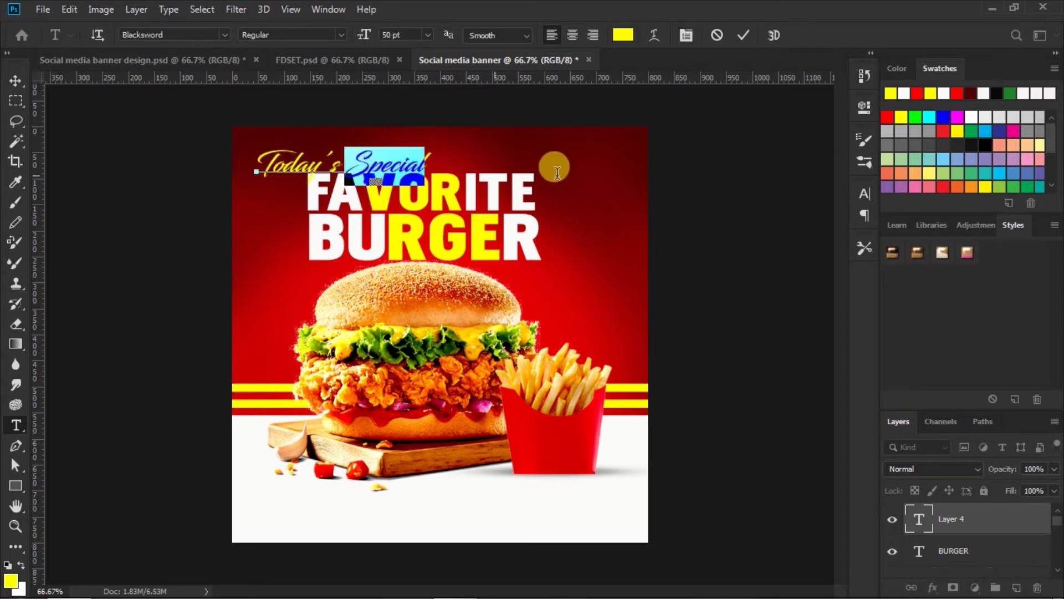
{"action": "left_click", "coordinate": [623, 35]}
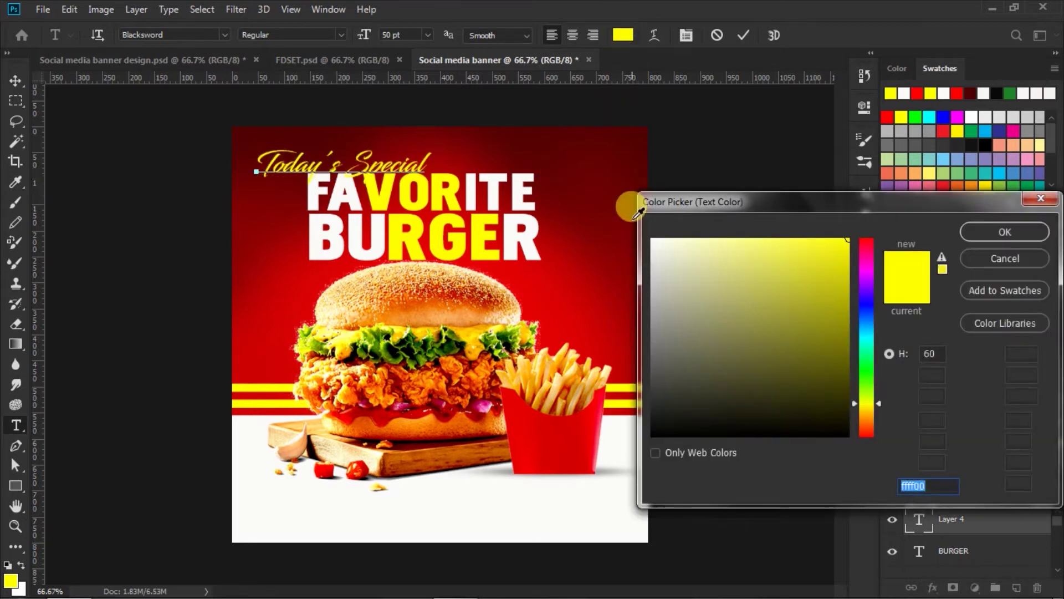
{"action": "left_click", "coordinate": [653, 239]}
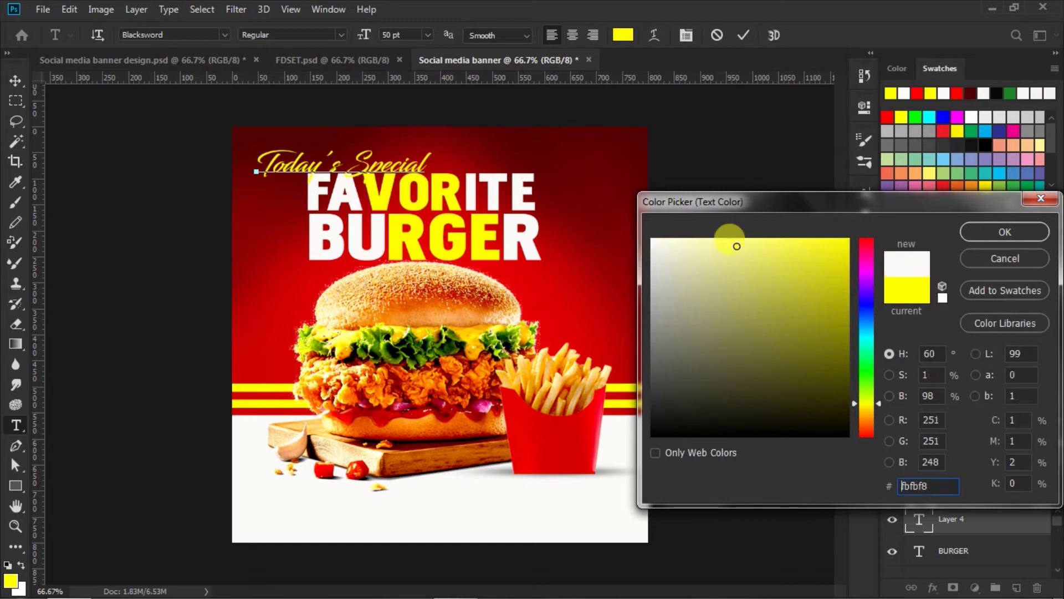
{"action": "left_click", "coordinate": [973, 232]}
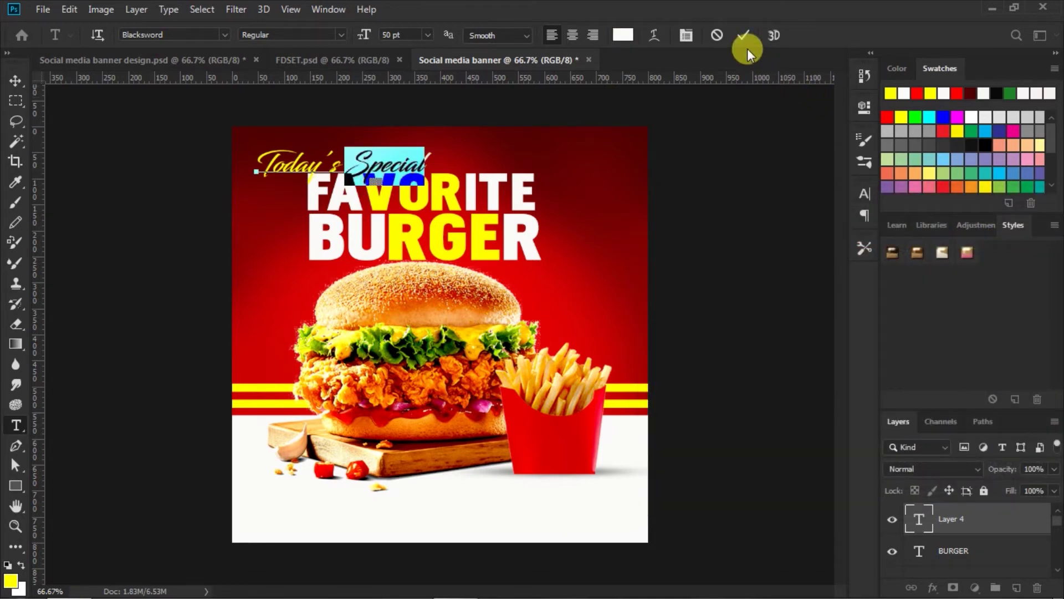
{"action": "left_click", "coordinate": [743, 36]}
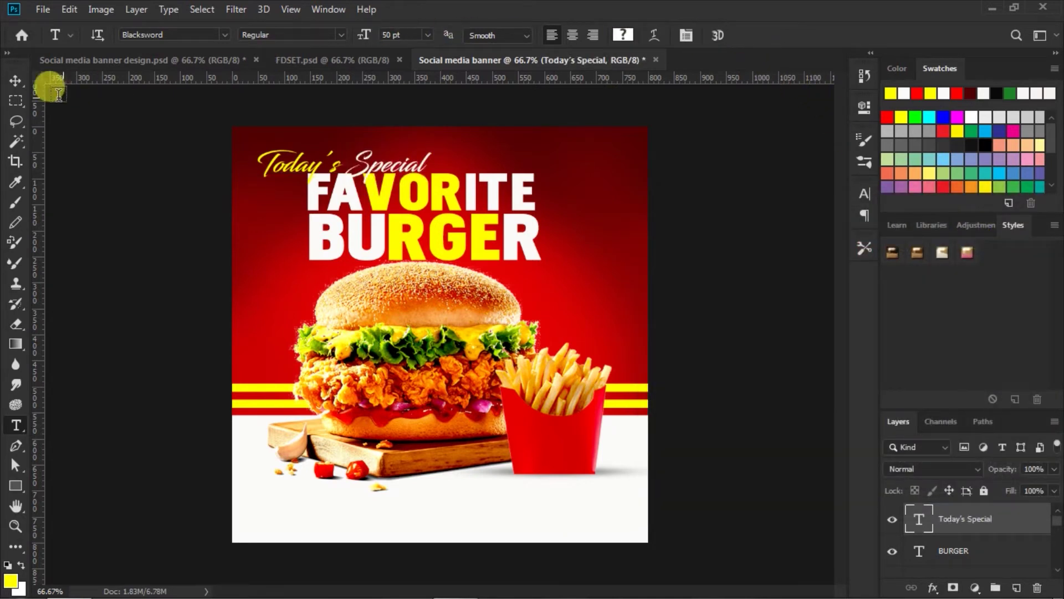
{"action": "left_click", "coordinate": [16, 81]}
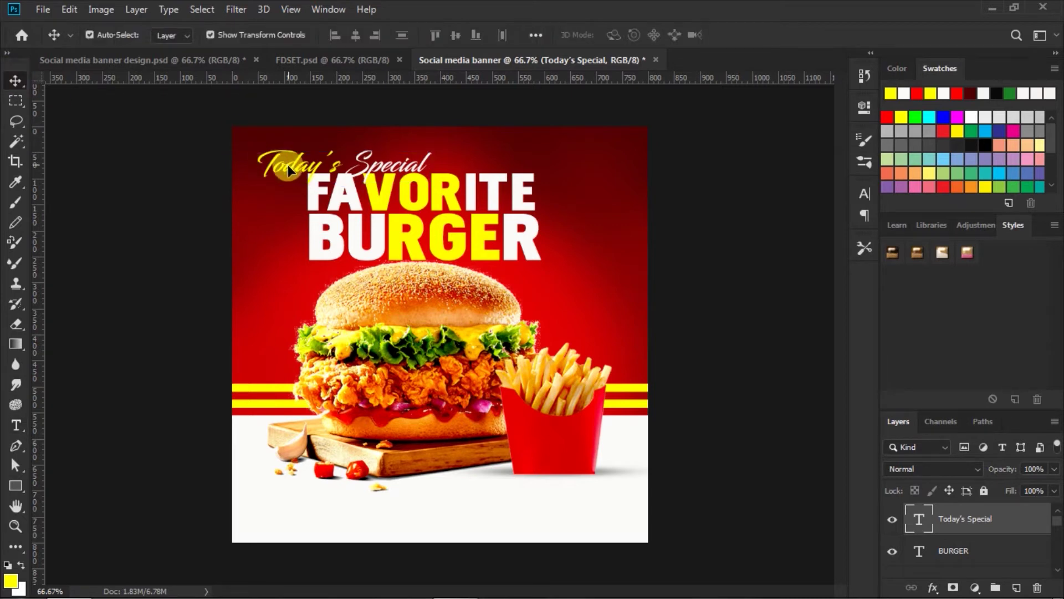
Step: Rotate the Today's Special line about −12° and shift it slightly right
{"action": "left_click_drag", "start_coordinate": [287, 163], "coordinate": [291, 172]}
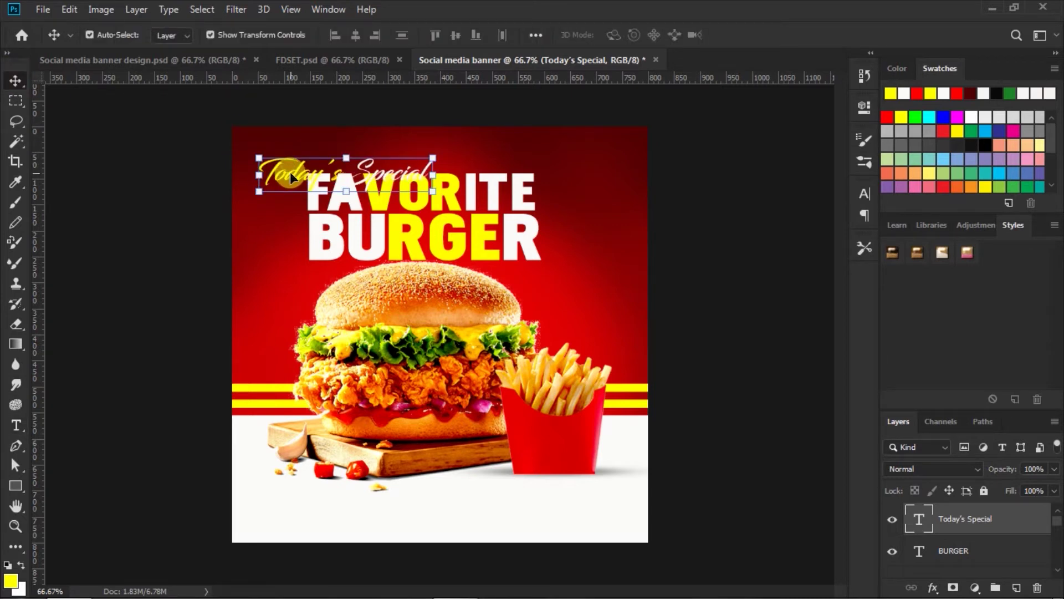
{"action": "key", "text": "ctrl"}
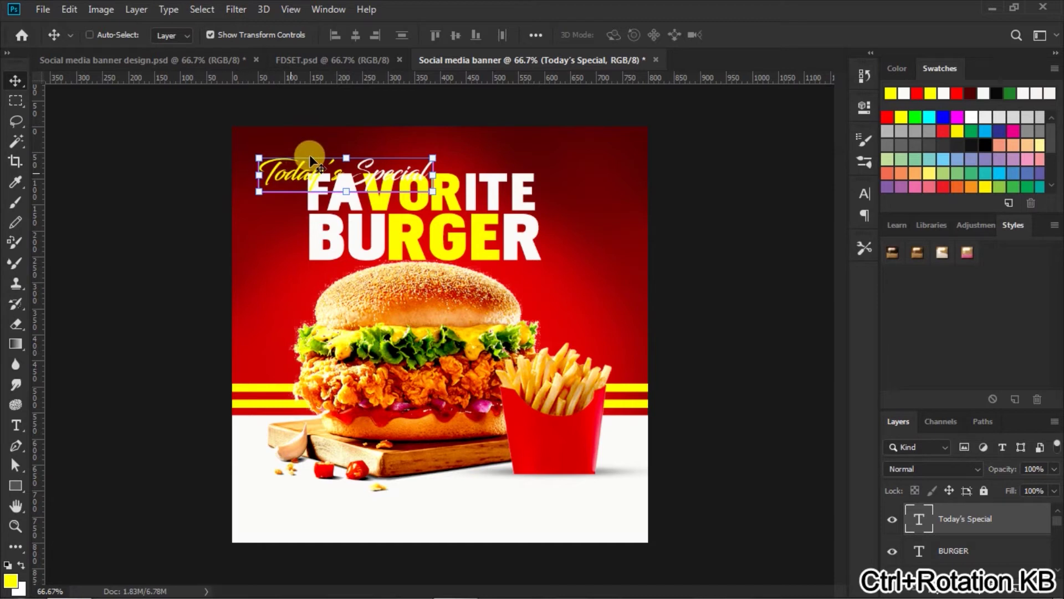
{"action": "key", "text": "ctrl+t"}
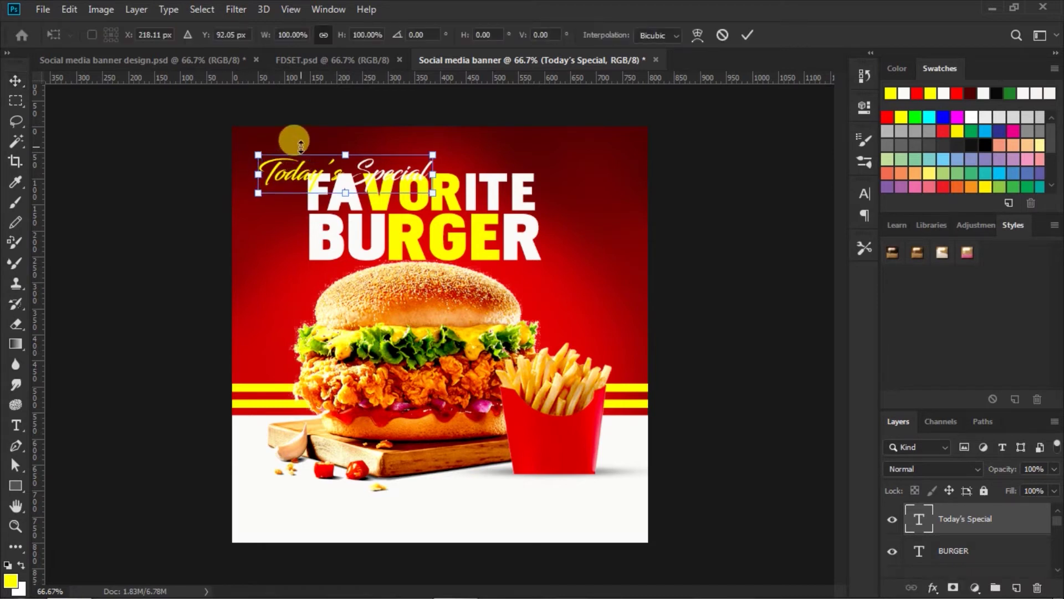
{"action": "left_click_drag", "start_coordinate": [423, 136], "coordinate": [439, 123]}
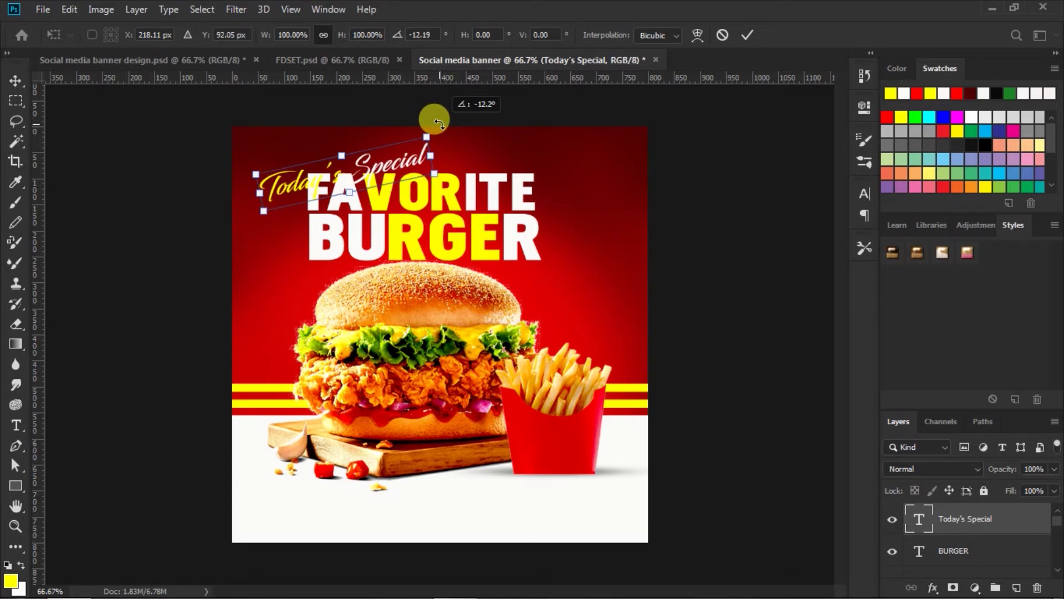
{"action": "left_click_drag", "start_coordinate": [400, 161], "coordinate": [404, 165]}
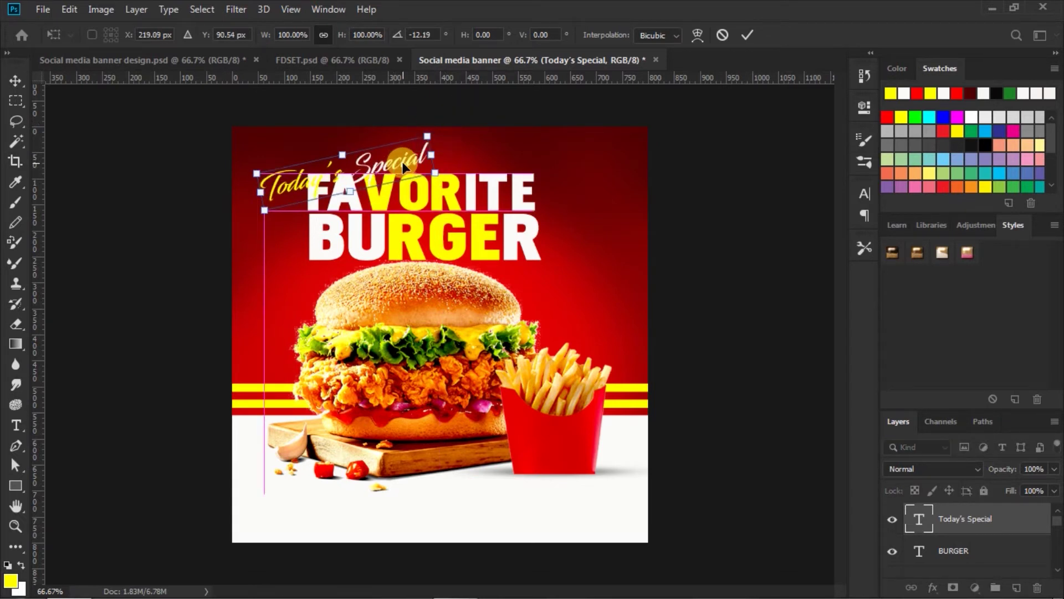
{"action": "left_click", "coordinate": [747, 36]}
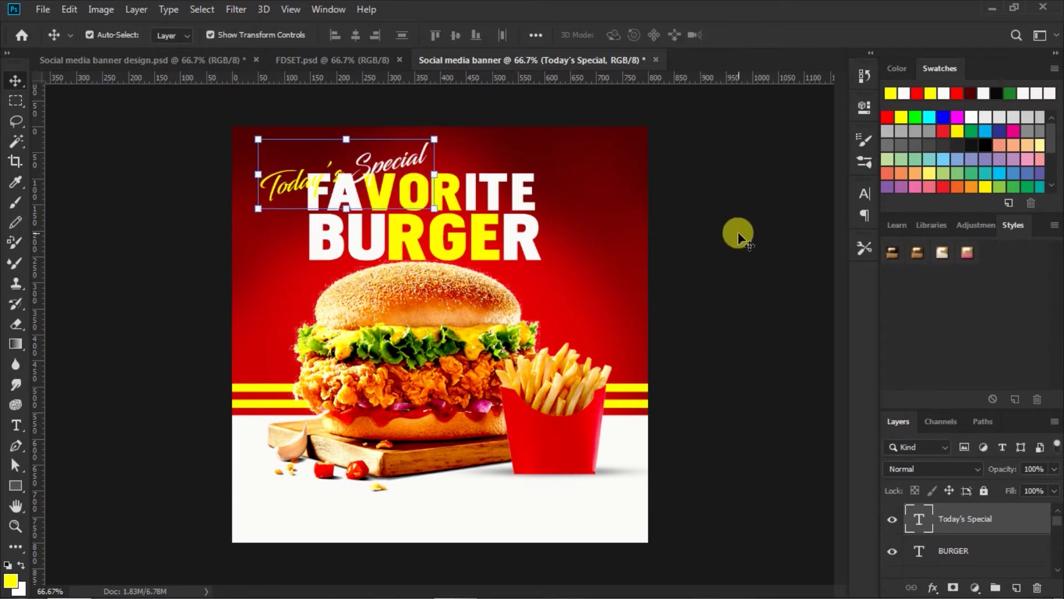
{"action": "left_click", "coordinate": [737, 232]}
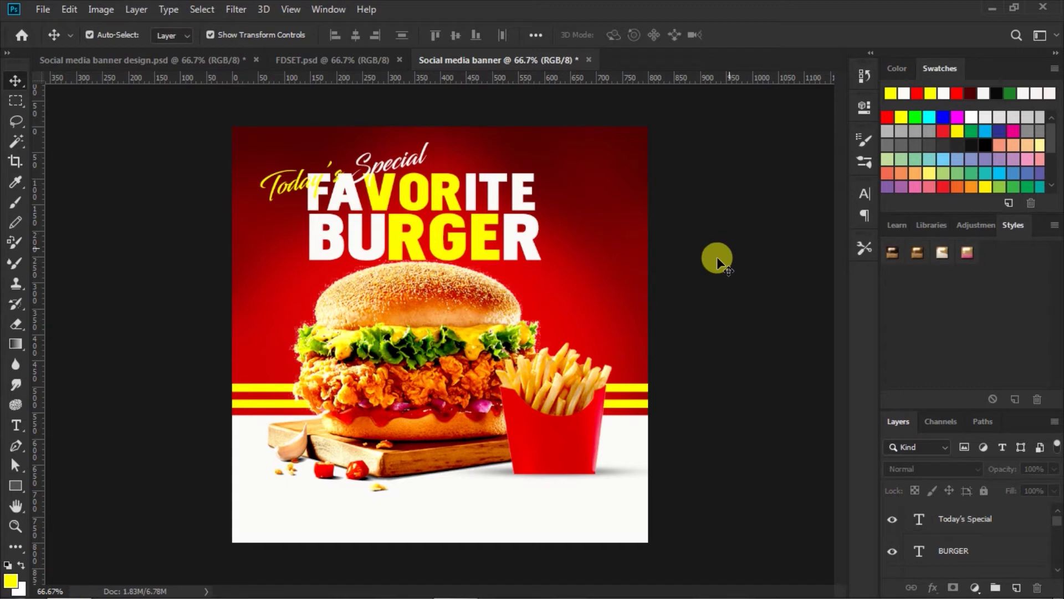
Step: Draw a white rectangle to the right of the burger above Layer 3
{"action": "scroll", "coordinate": [983, 543], "scroll_direction": "down", "scroll_amount": 3}
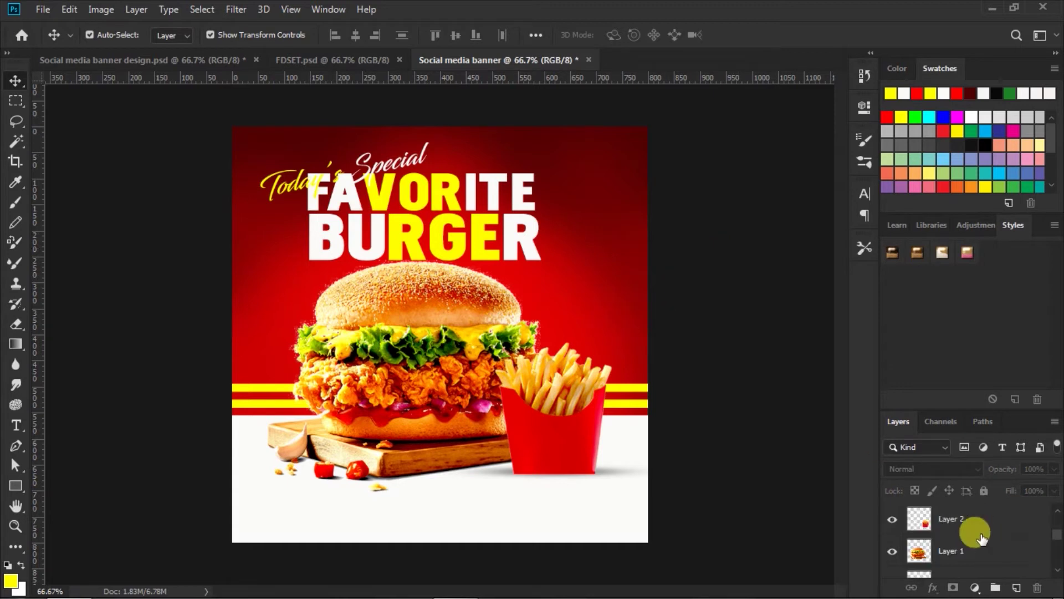
{"action": "scroll", "coordinate": [983, 540], "scroll_direction": "down", "scroll_amount": 2}
{"action": "scroll", "coordinate": [979, 538], "scroll_direction": "down", "scroll_amount": 2}
{"action": "left_click", "coordinate": [927, 540]}
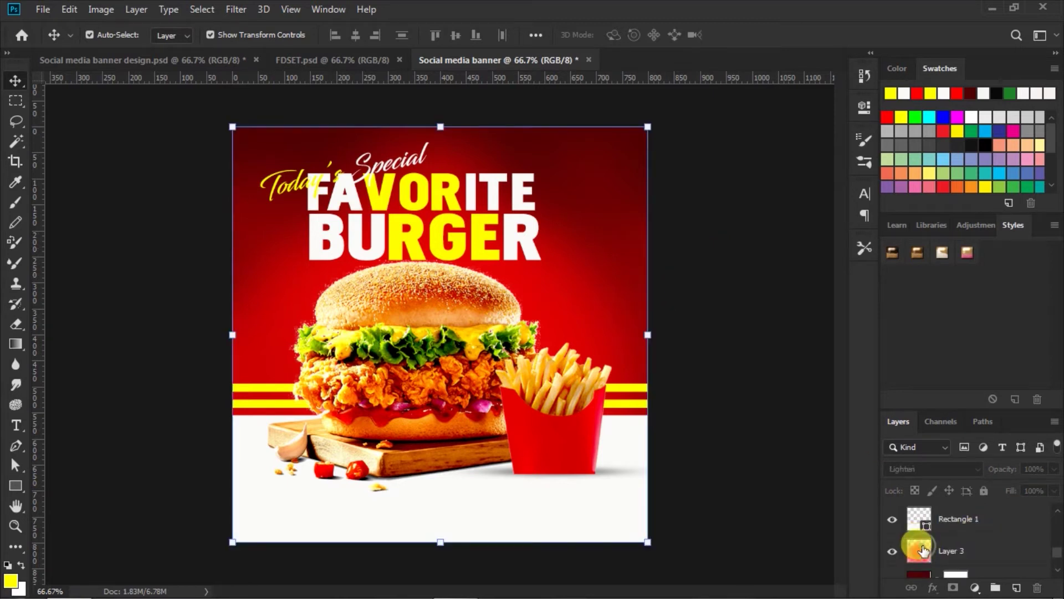
{"action": "left_click", "coordinate": [16, 486]}
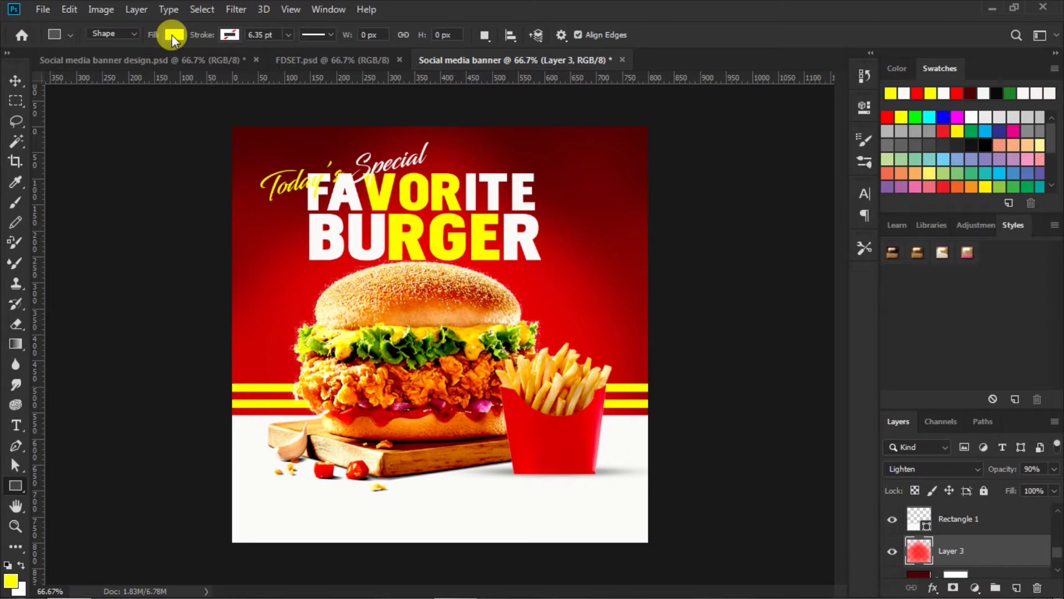
{"action": "left_click_drag", "start_coordinate": [468, 281], "coordinate": [642, 324]}
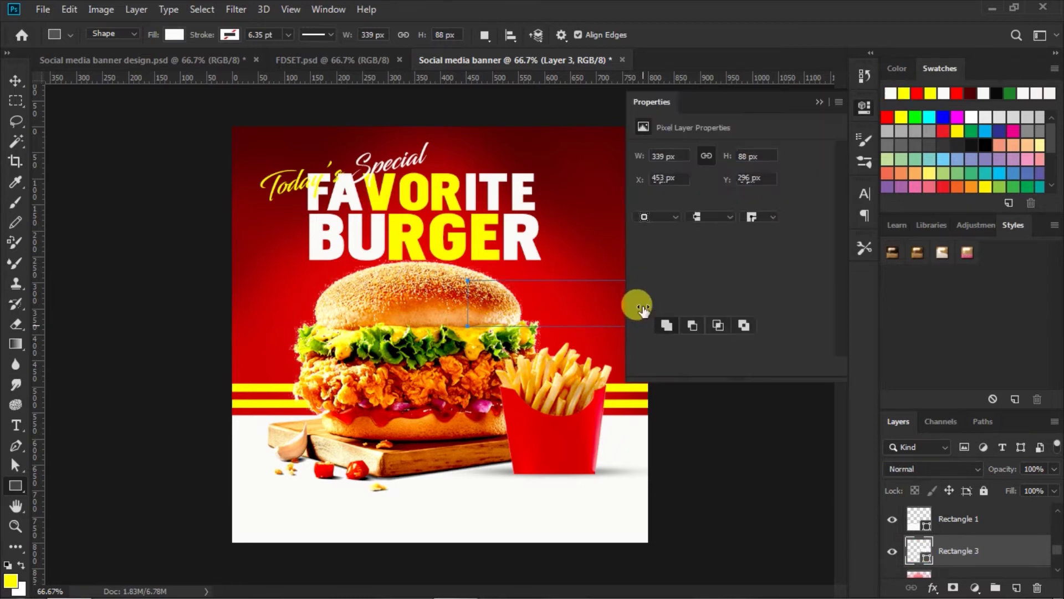
Step: Round the rectangle's corners to 44 px and move it slightly up
{"action": "left_click_drag", "start_coordinate": [640, 258], "coordinate": [704, 258]}
{"action": "type", "text": "44"}
{"action": "key", "text": "Return"}
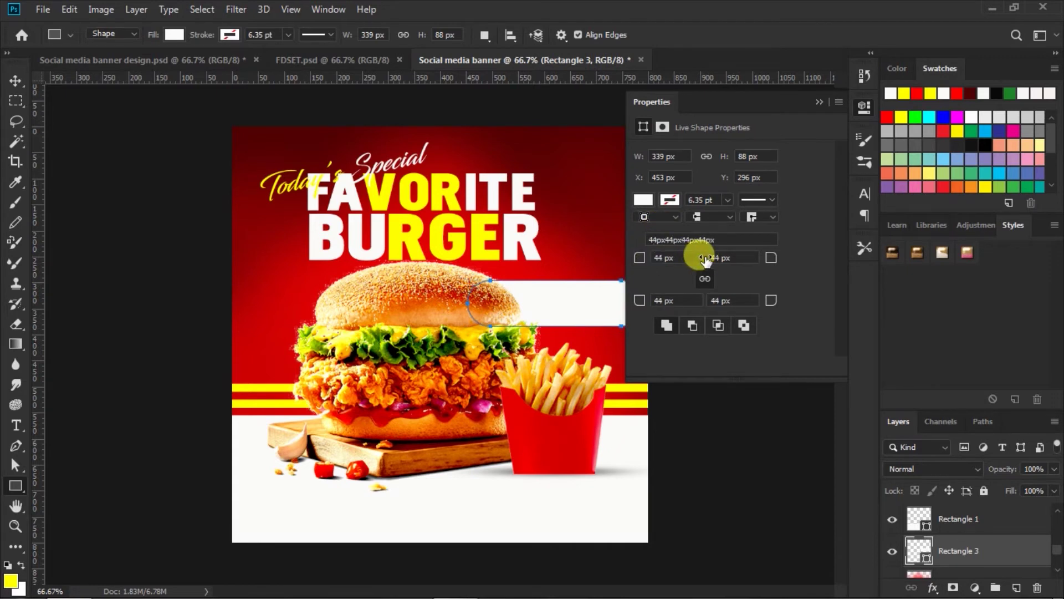
{"action": "left_click", "coordinate": [818, 98]}
{"action": "left_click", "coordinate": [15, 80]}
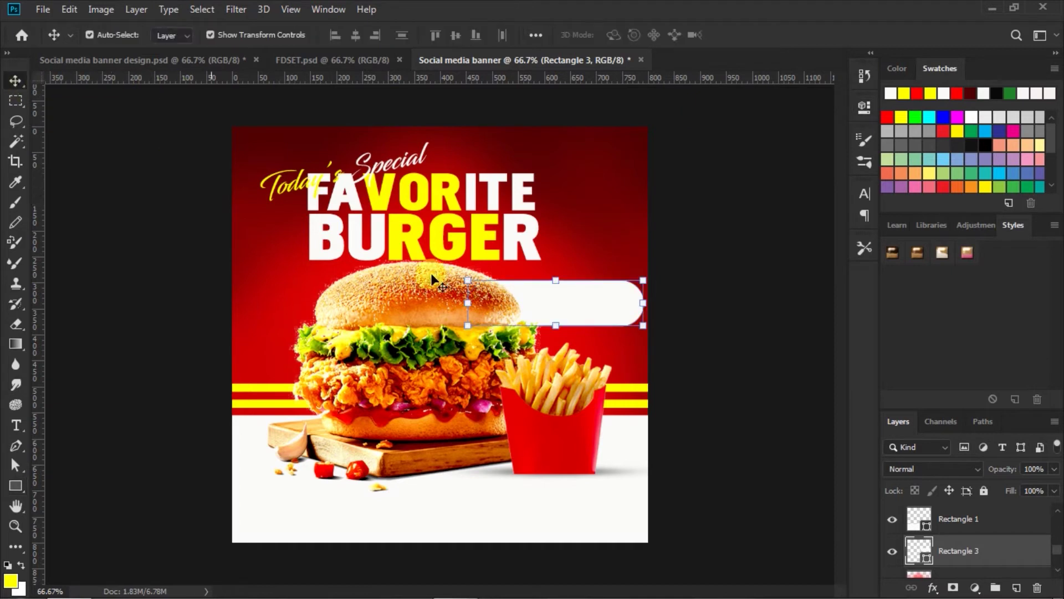
{"action": "left_click_drag", "start_coordinate": [578, 305], "coordinate": [580, 299]}
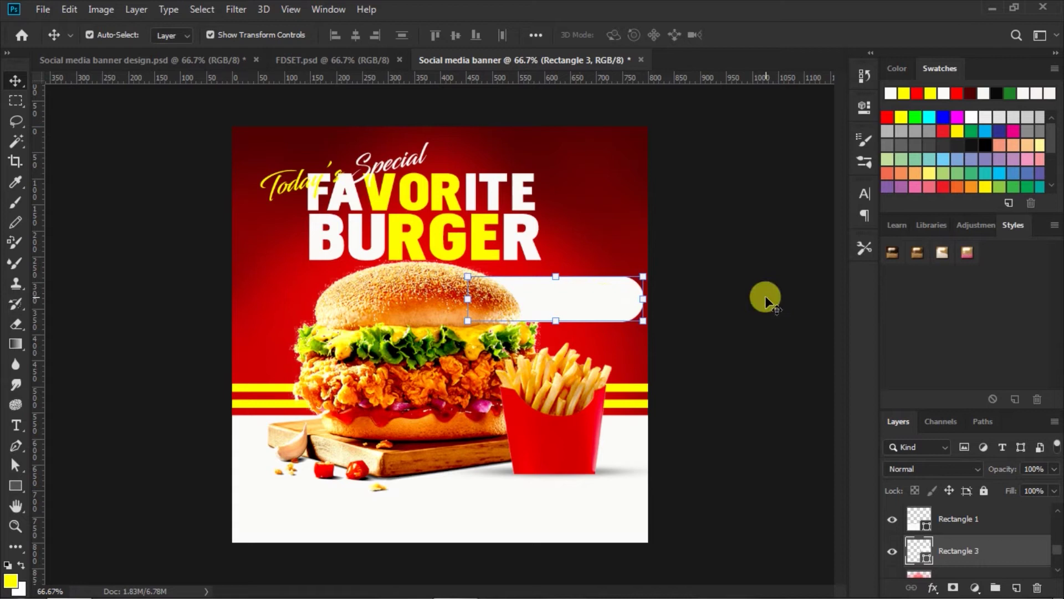
{"action": "left_click", "coordinate": [765, 294]}
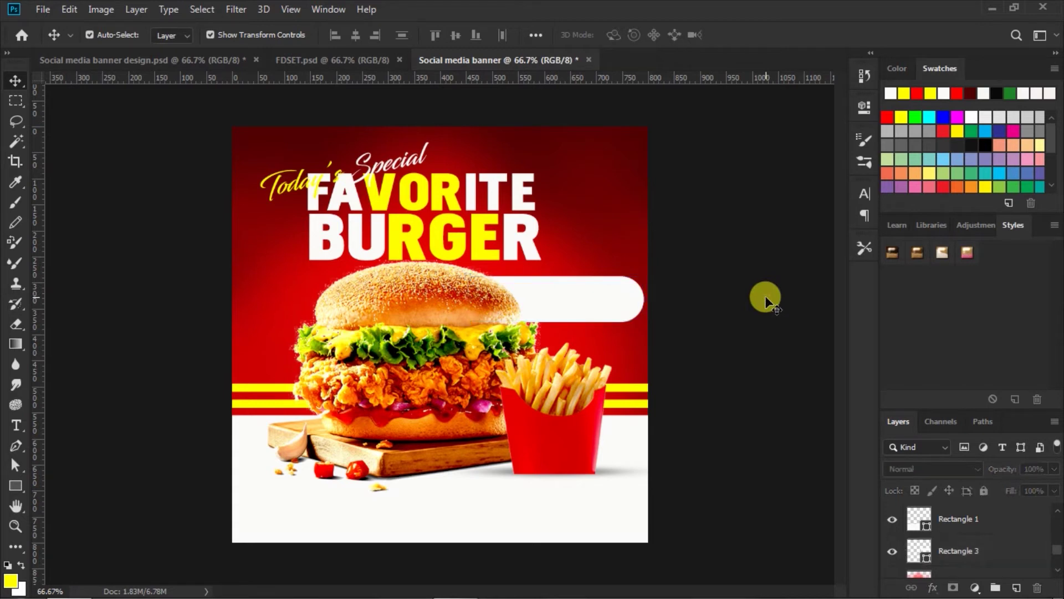
Step: Set the Type tool to Roboto at 18 pt
{"action": "left_click", "coordinate": [16, 425]}
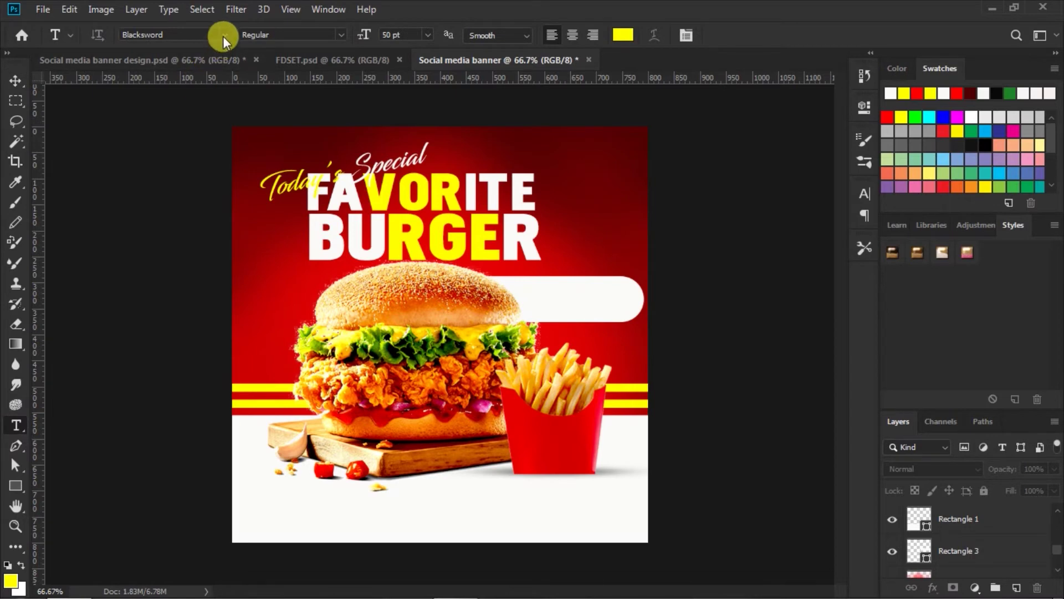
{"action": "left_click", "coordinate": [224, 35]}
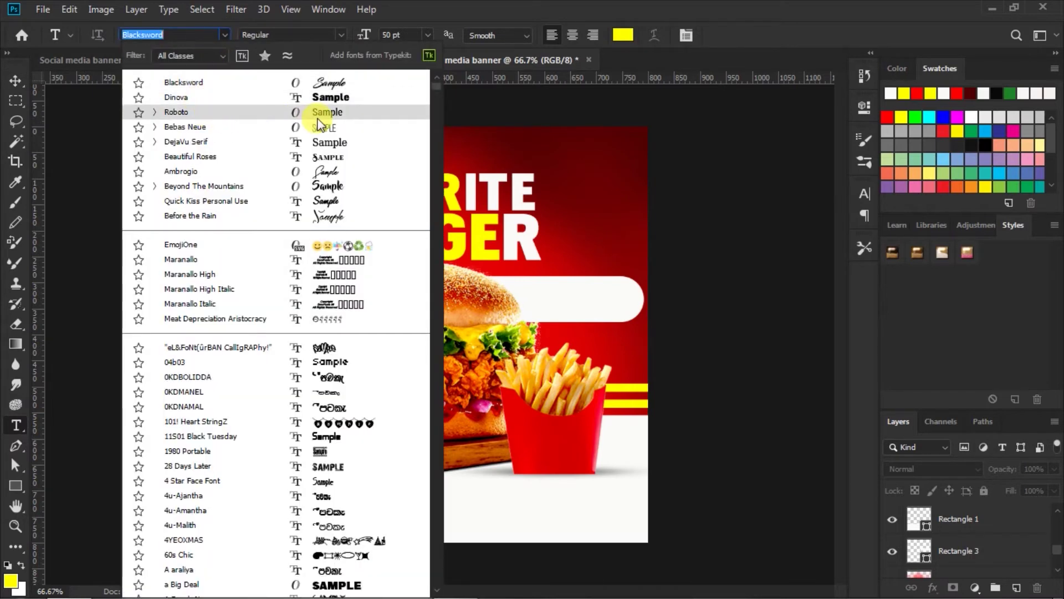
{"action": "left_click", "coordinate": [323, 113]}
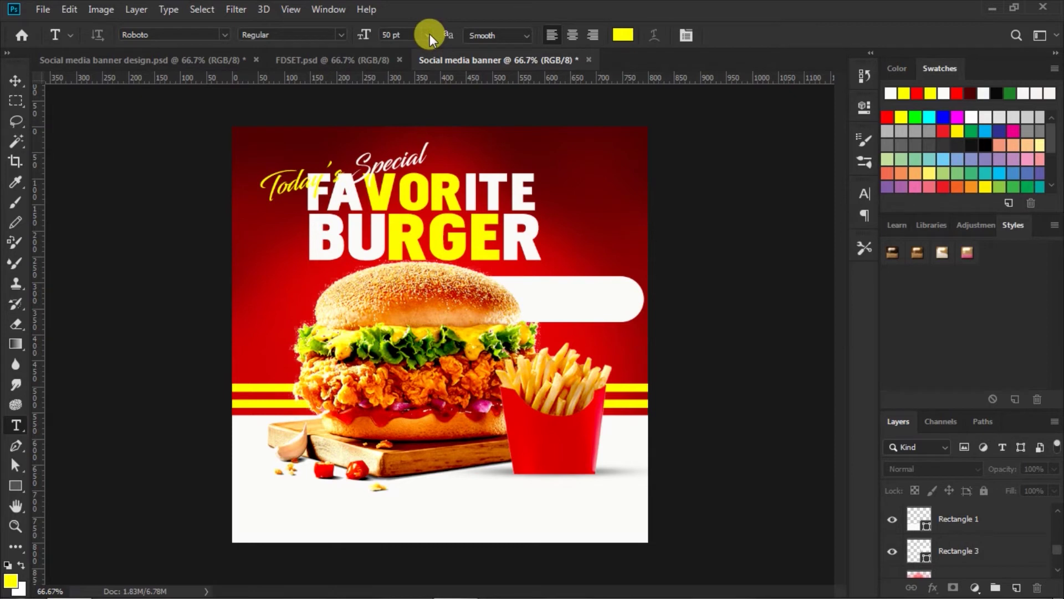
{"action": "left_click", "coordinate": [430, 34]}
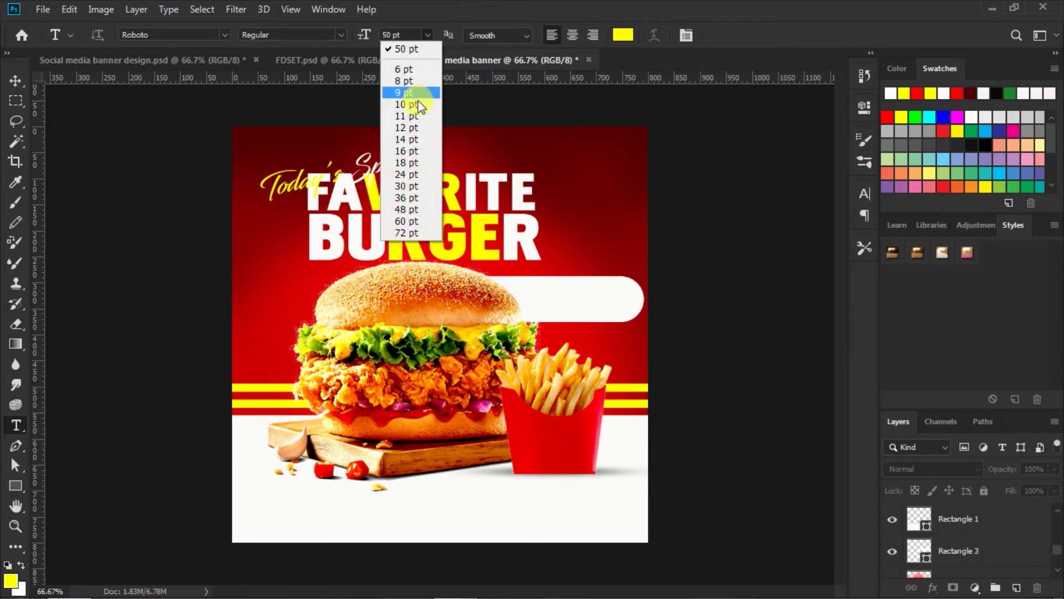
{"action": "left_click", "coordinate": [406, 163]}
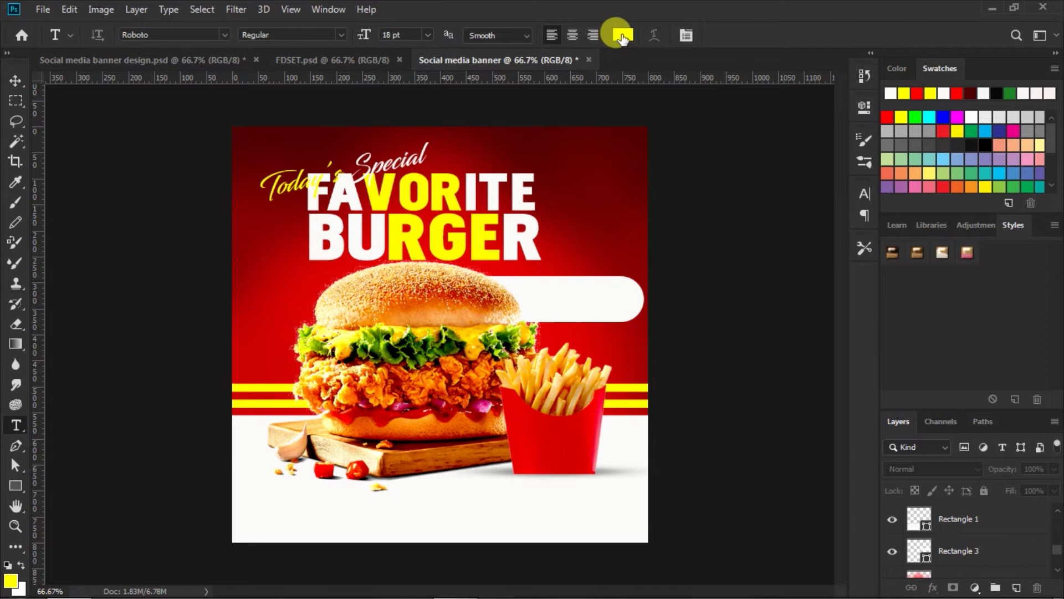
Step: Set the text colour to near-black 050505 and start a text box on the pill
{"action": "left_click", "coordinate": [621, 35]}
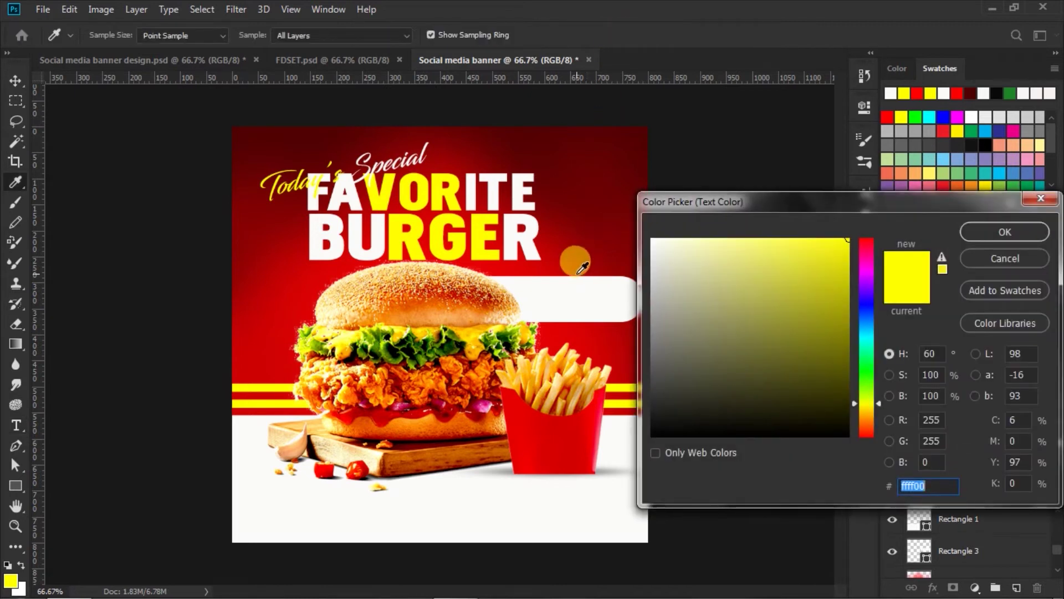
{"action": "left_click", "coordinate": [887, 116]}
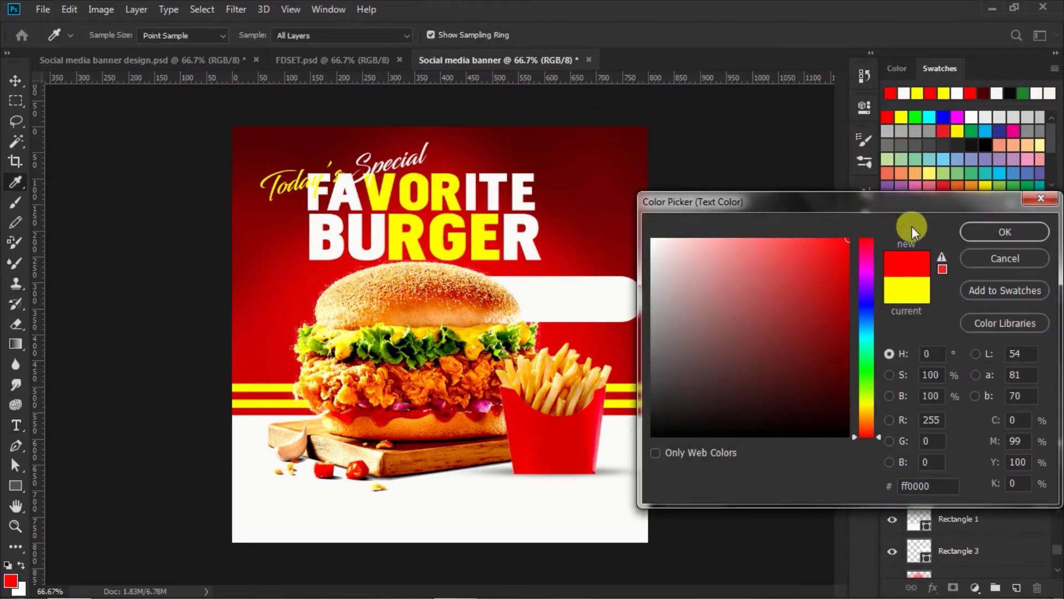
{"action": "left_click", "coordinate": [976, 231]}
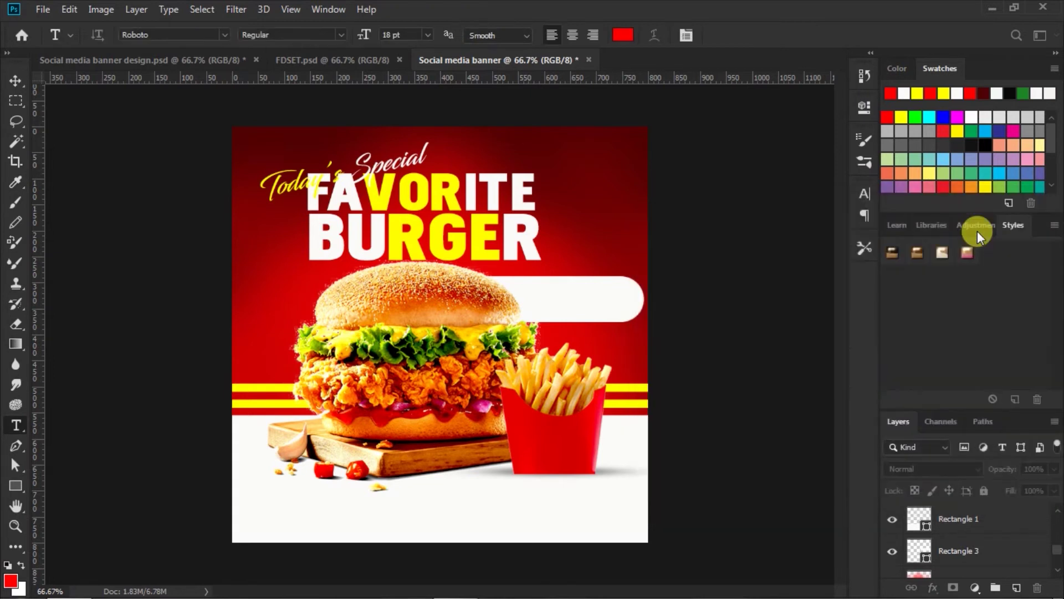
{"action": "left_click", "coordinate": [623, 37]}
{"action": "left_click", "coordinate": [654, 433]}
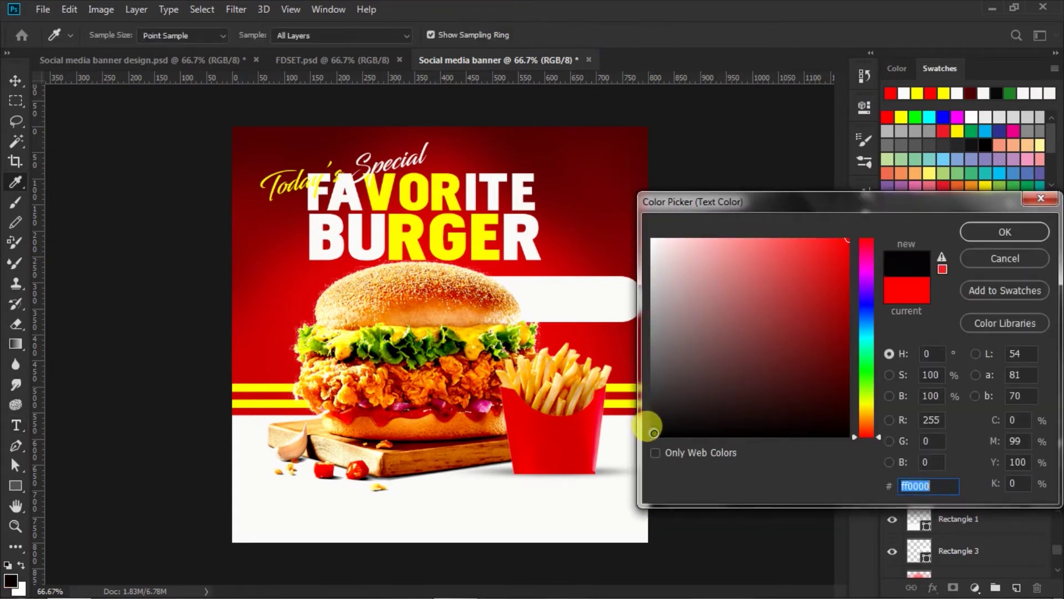
{"action": "left_click", "coordinate": [890, 315]}
{"action": "left_click", "coordinate": [975, 234]}
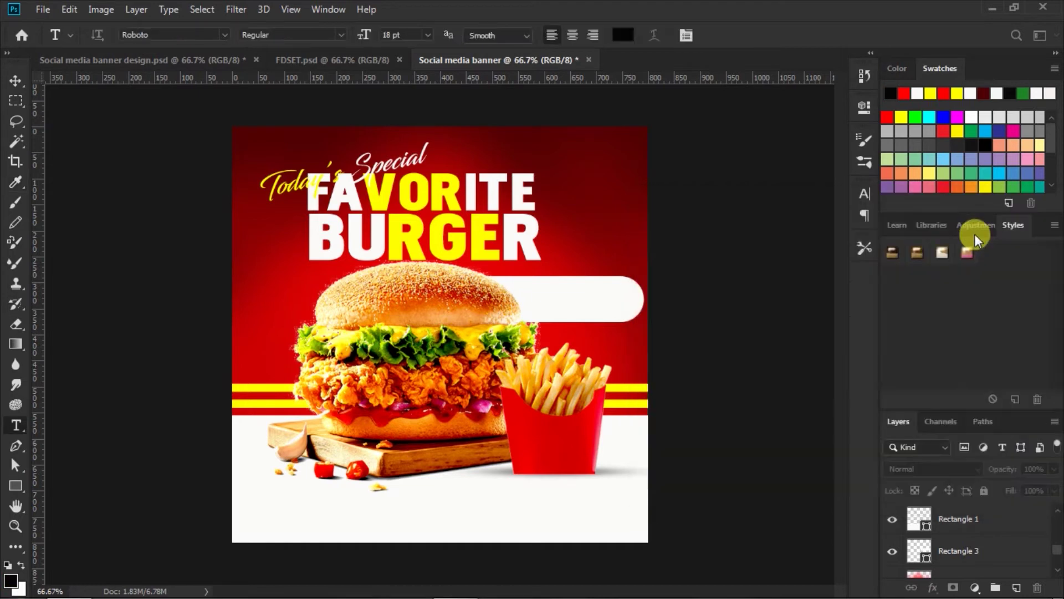
{"action": "left_click", "coordinate": [517, 287]}
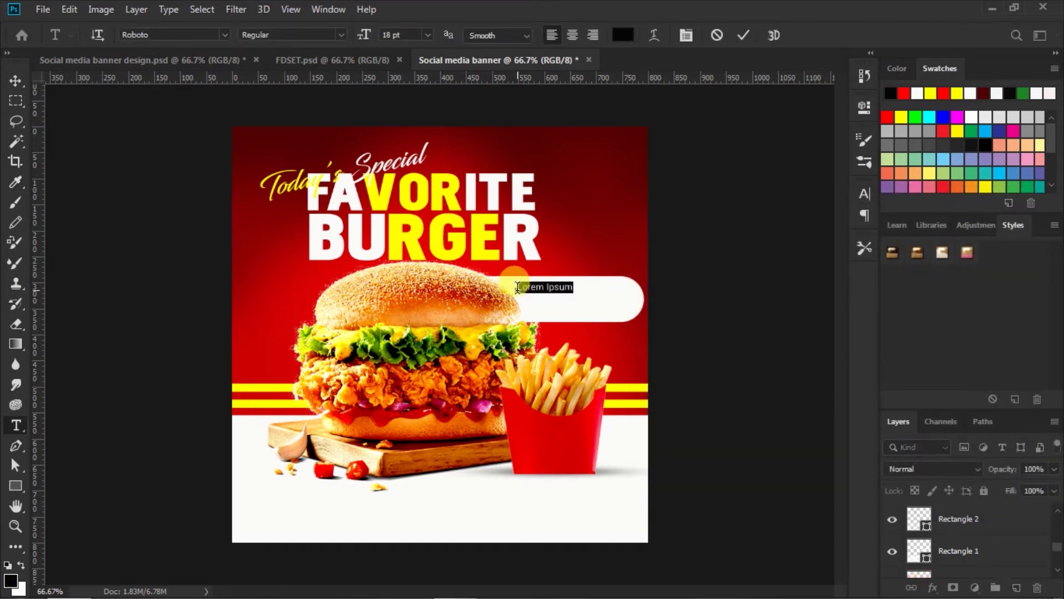
Step: Type THIS WEEK ONLY and give it Faux Bold with tracking 40
{"action": "key", "text": "BackSpace"}
{"action": "type", "text": "WEEK ONLY"}
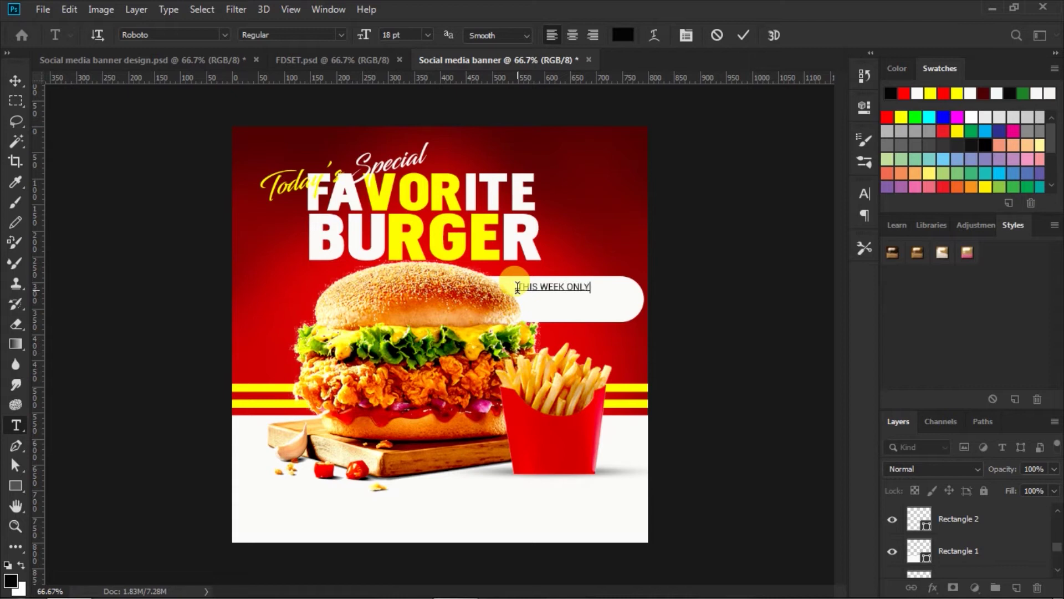
{"action": "left_click_drag", "start_coordinate": [518, 287], "coordinate": [638, 284]}
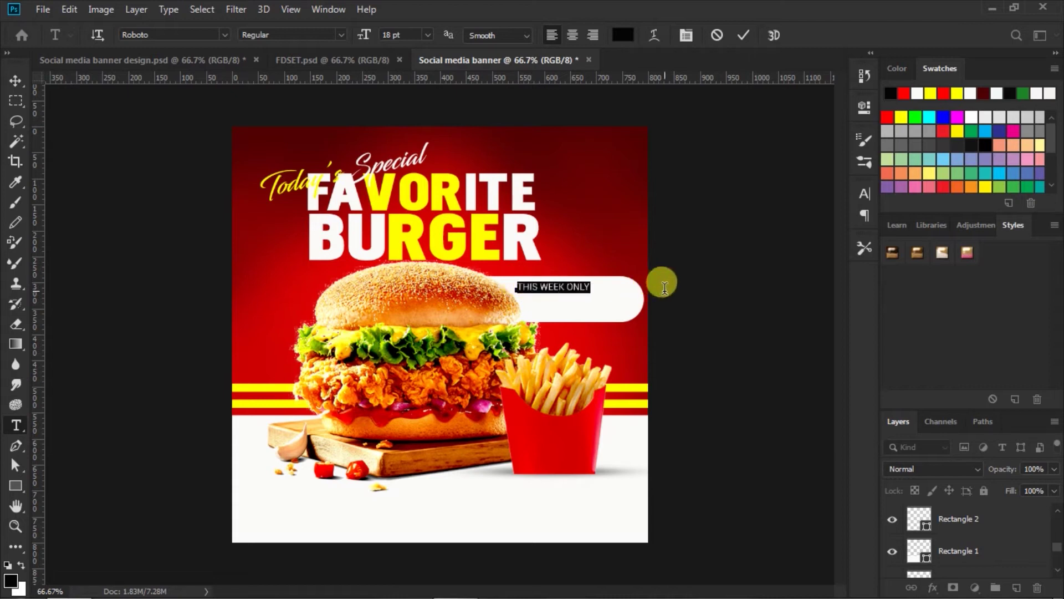
{"action": "left_click", "coordinate": [867, 196]}
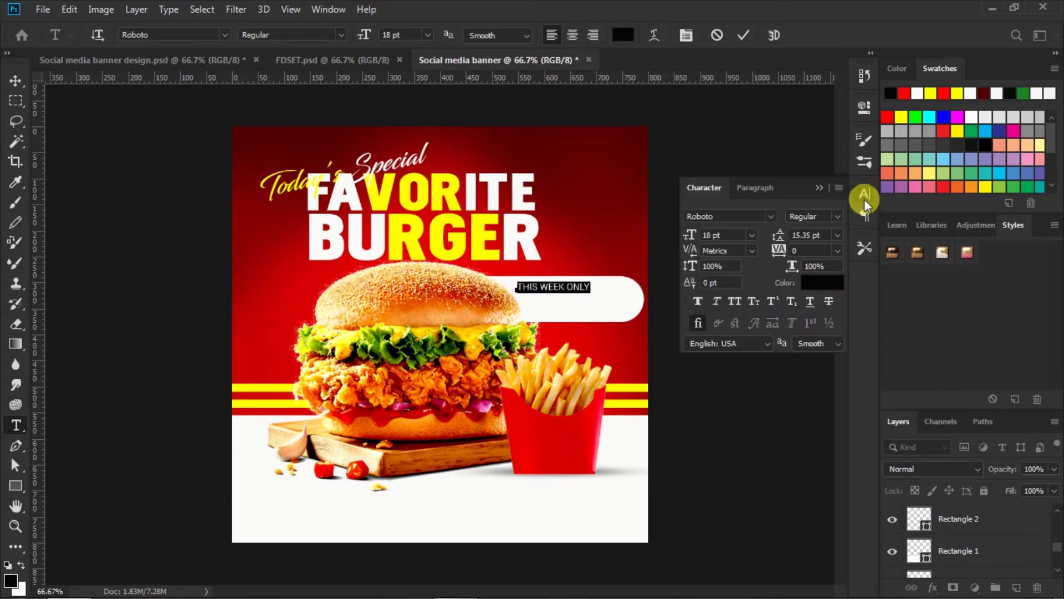
{"action": "left_click", "coordinate": [697, 302]}
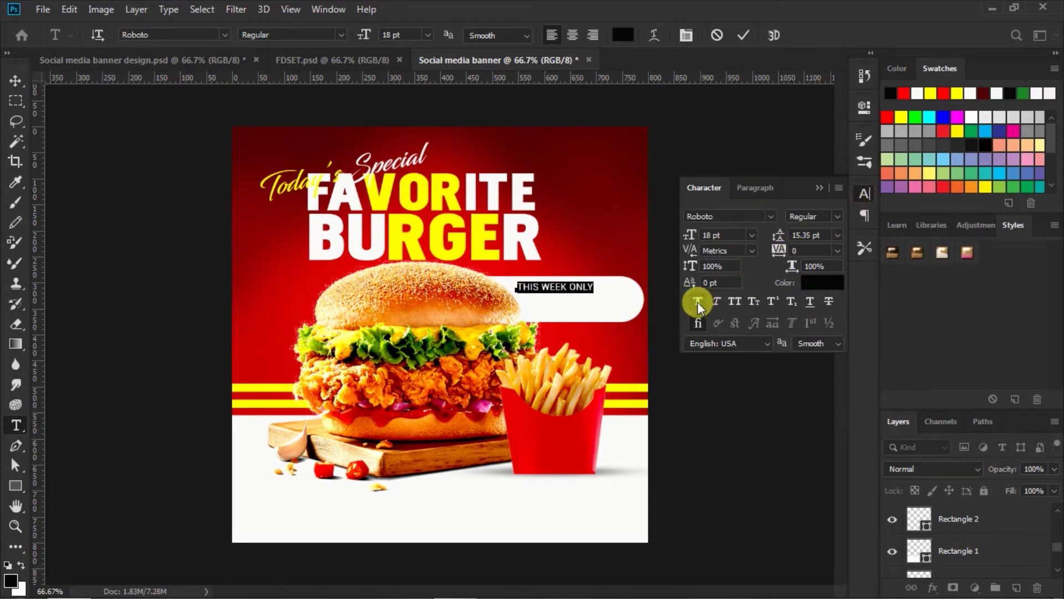
{"action": "left_click_drag", "start_coordinate": [779, 254], "coordinate": [780, 256]}
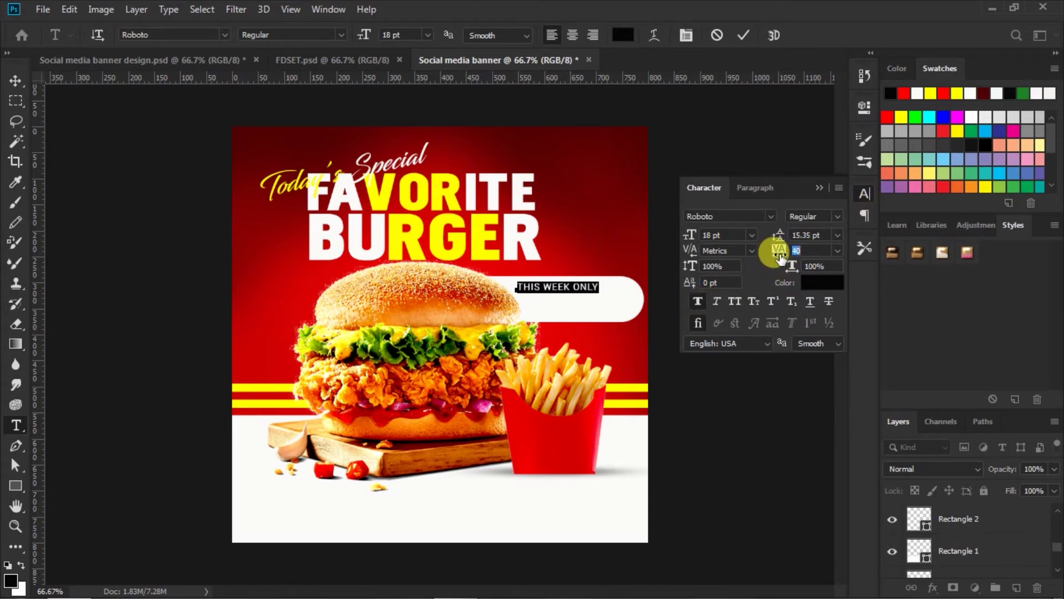
Step: Colour the word WEEK red (ff0000) and commit the text layer
{"action": "double_click", "coordinate": [557, 287]}
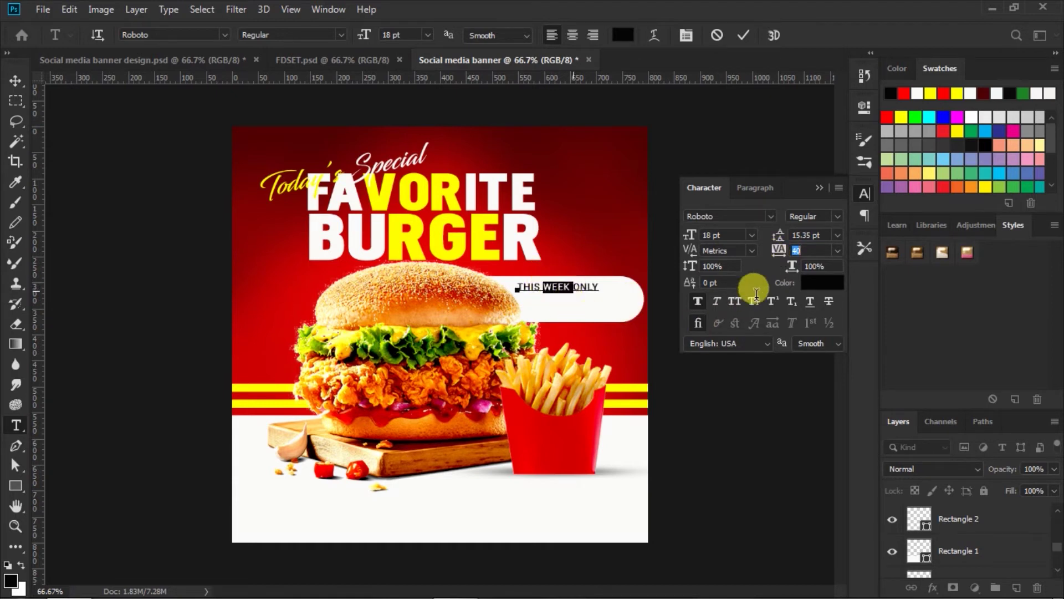
{"action": "left_click", "coordinate": [819, 283]}
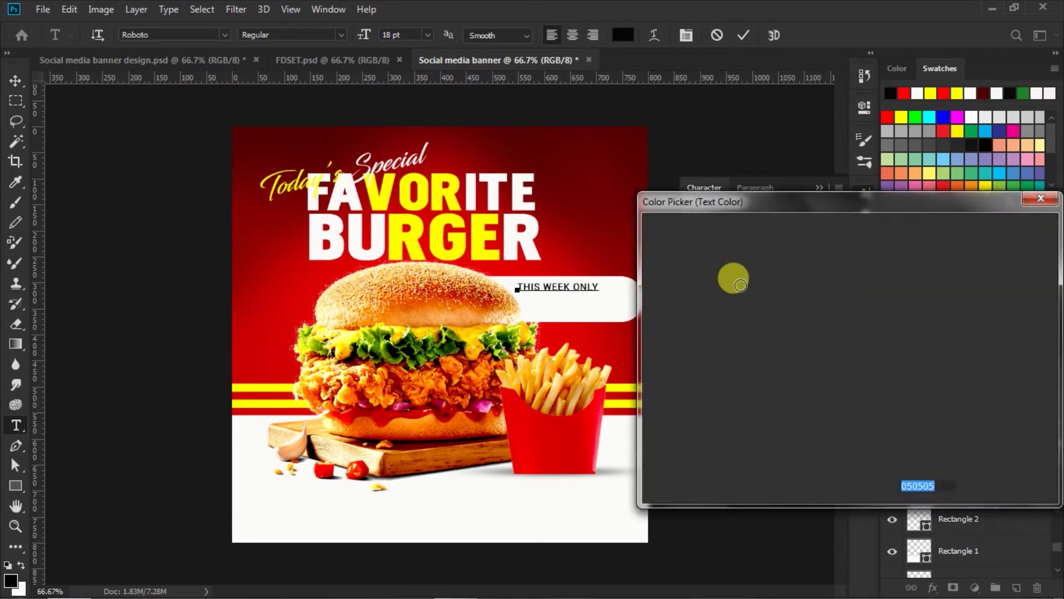
{"action": "left_click", "coordinate": [888, 117]}
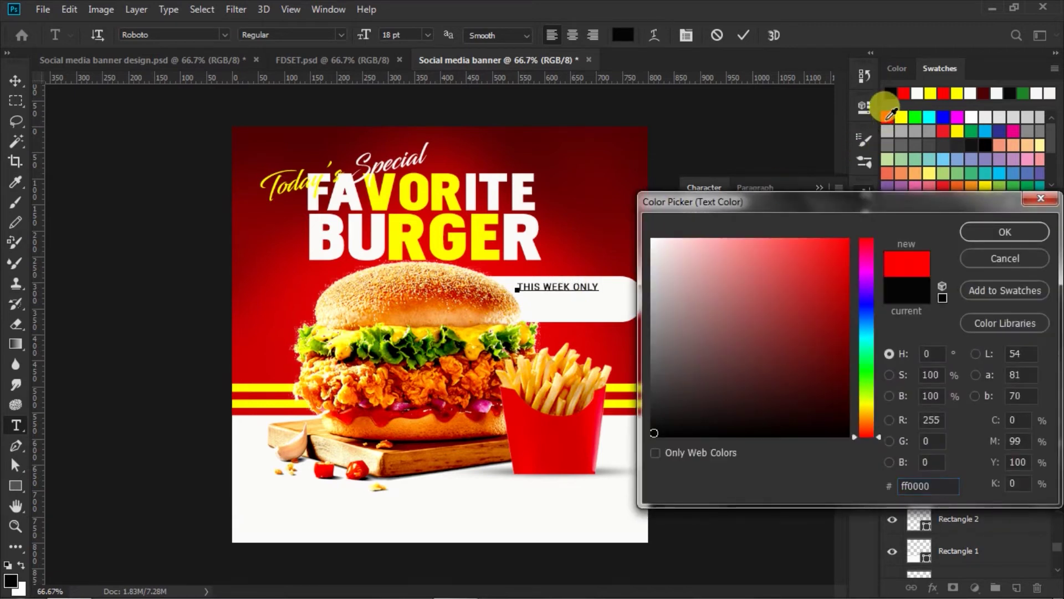
{"action": "left_click", "coordinate": [979, 235]}
{"action": "left_click", "coordinate": [819, 188]}
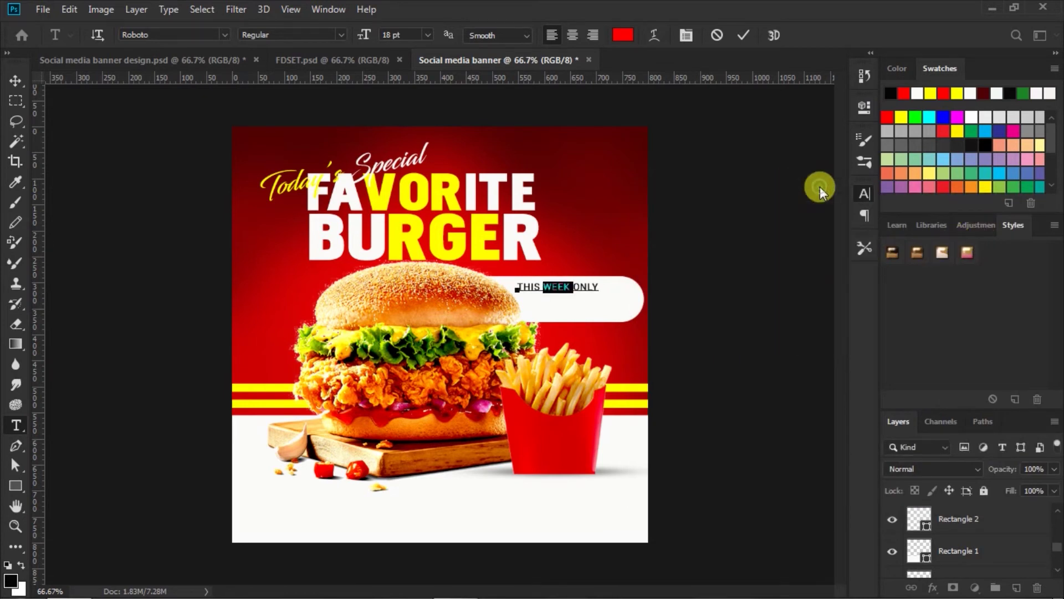
{"action": "left_click", "coordinate": [742, 36]}
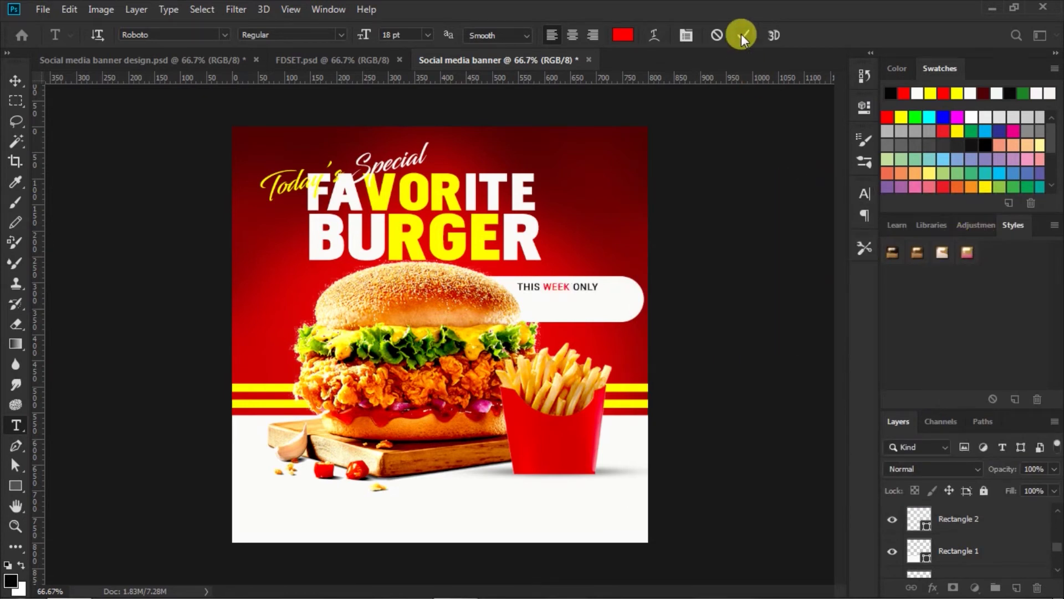
{"action": "left_click", "coordinate": [15, 81]}
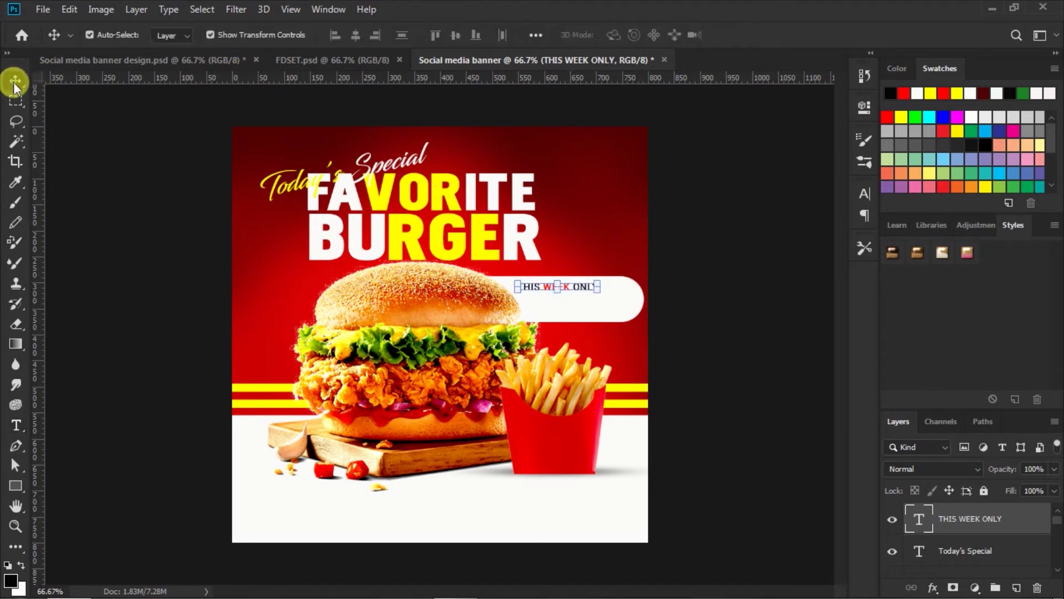
{"action": "left_click", "coordinate": [726, 241]}
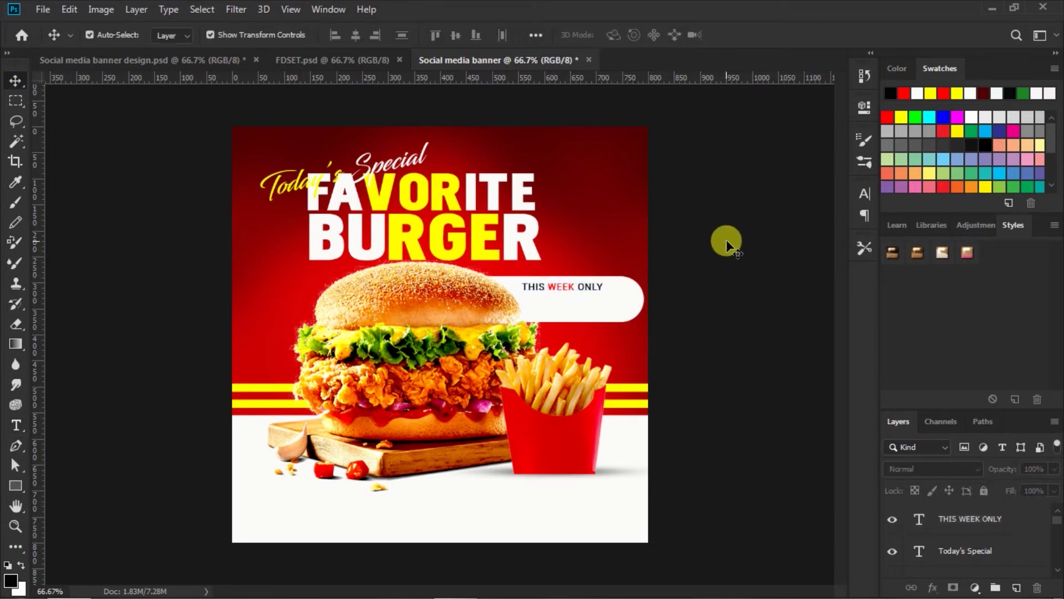
{"action": "left_click", "coordinate": [15, 425]}
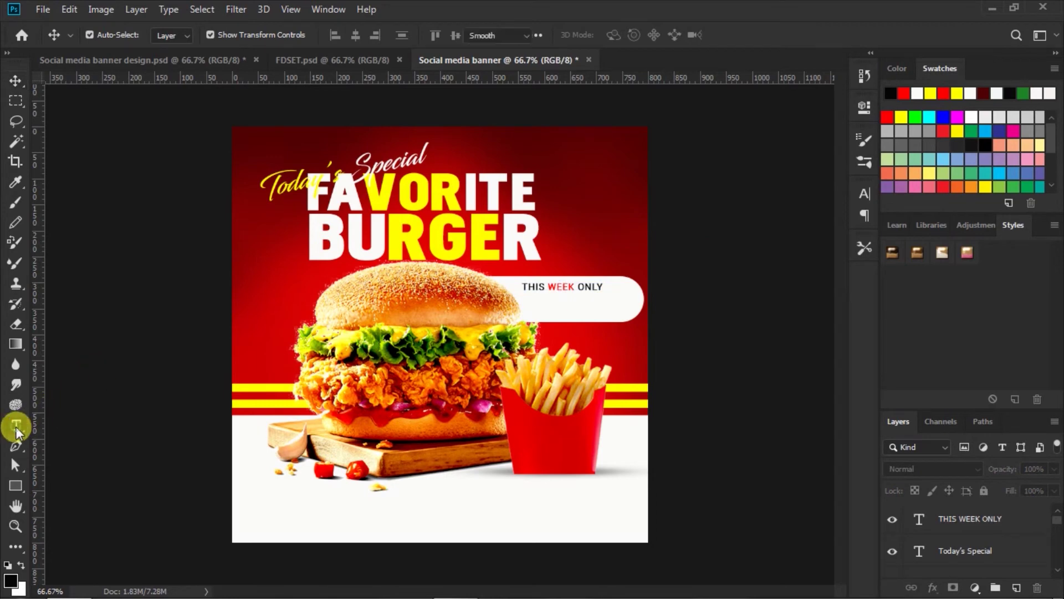
Step: Choose Bebas Neue Bold as the type font
{"action": "left_click", "coordinate": [222, 34]}
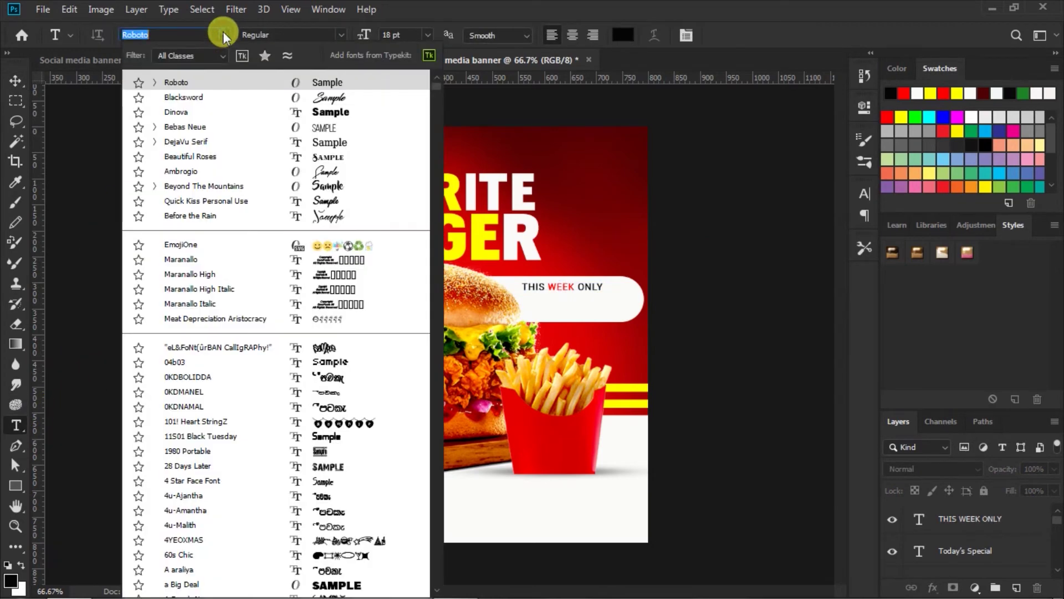
{"action": "left_click", "coordinate": [323, 129]}
{"action": "left_click", "coordinate": [340, 34]}
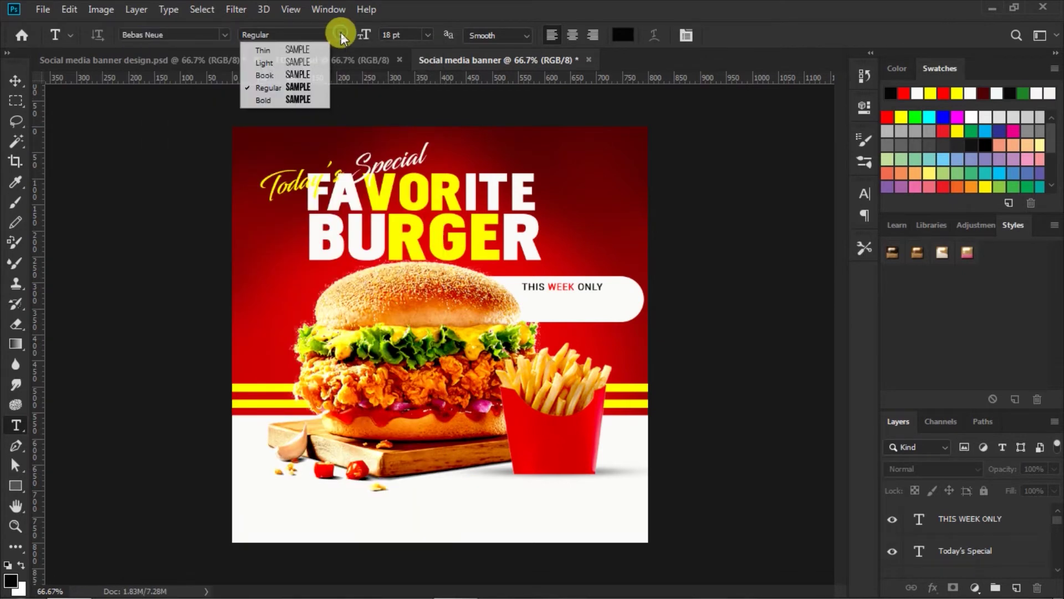
{"action": "left_click", "coordinate": [297, 98]}
Step: Set the text colour to pure red (ff0000) and the type size to 48 pt
{"action": "left_click", "coordinate": [865, 194]}
{"action": "left_click", "coordinate": [777, 250]}
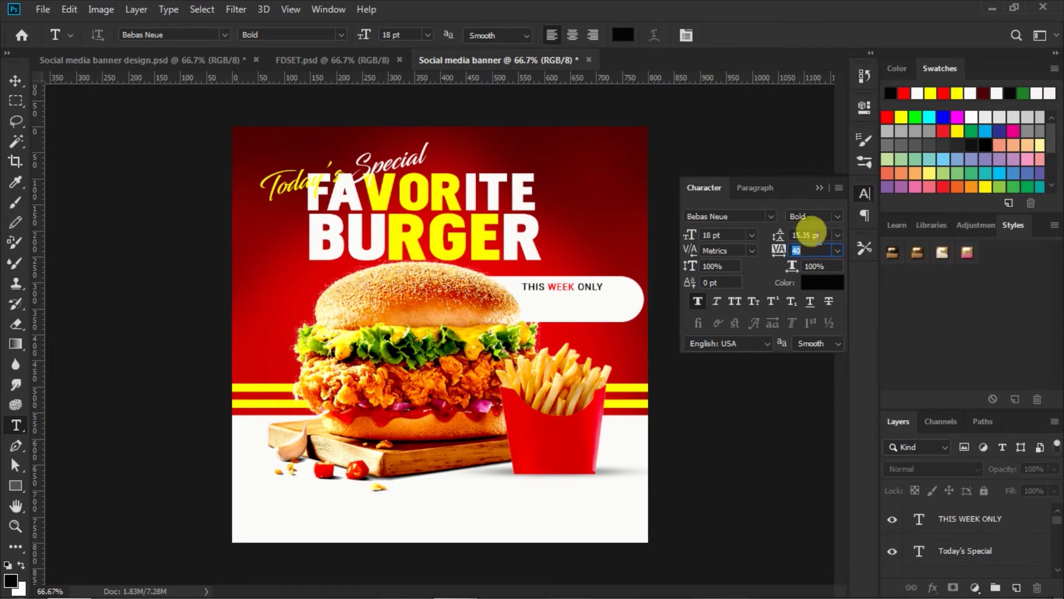
{"action": "left_click", "coordinate": [815, 282]}
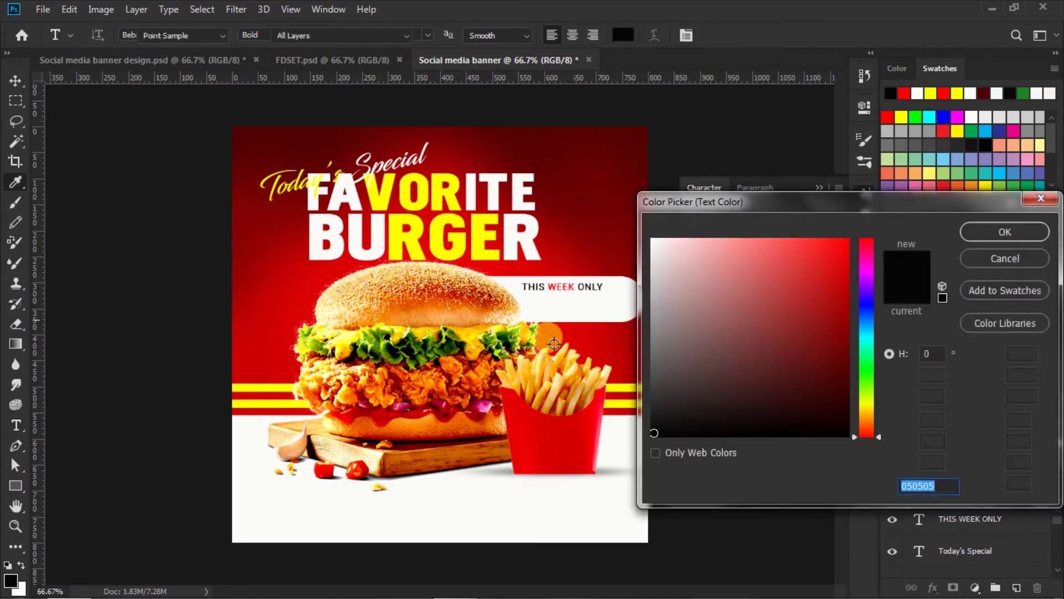
{"action": "left_click", "coordinate": [887, 117]}
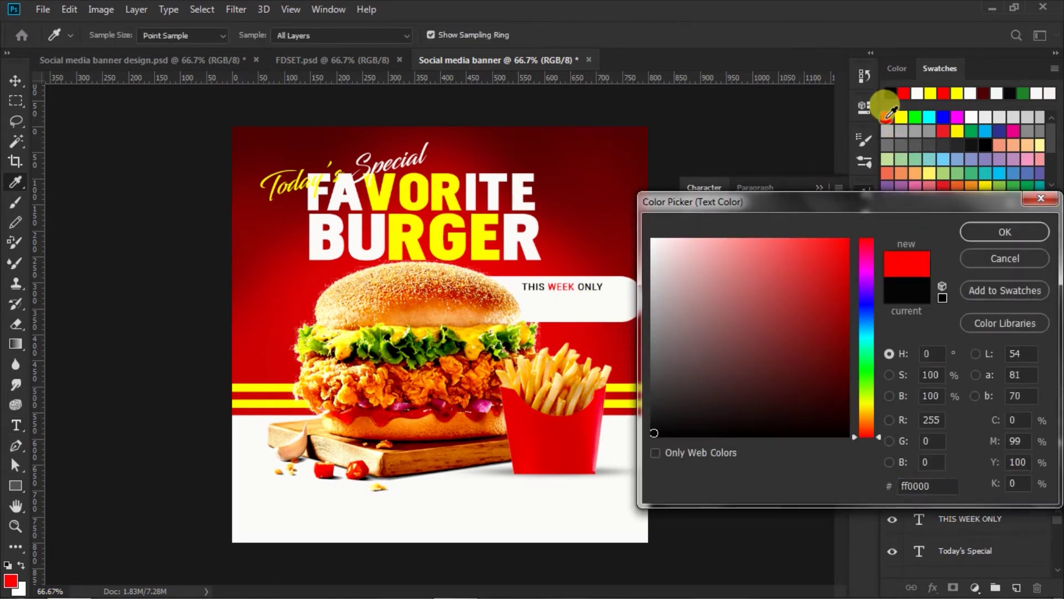
{"action": "left_click", "coordinate": [985, 231]}
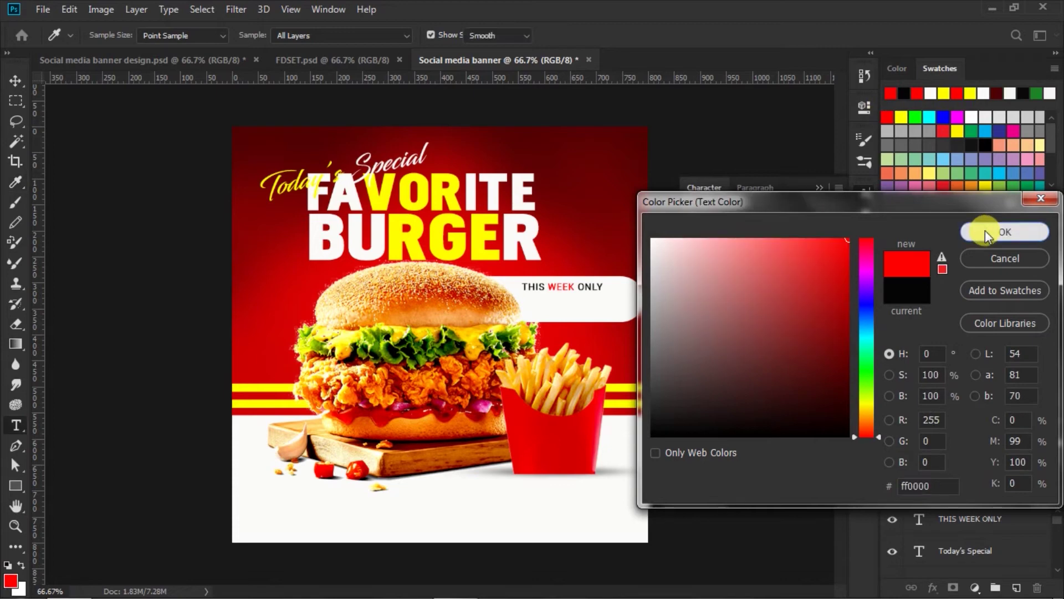
{"action": "left_click", "coordinate": [818, 188]}
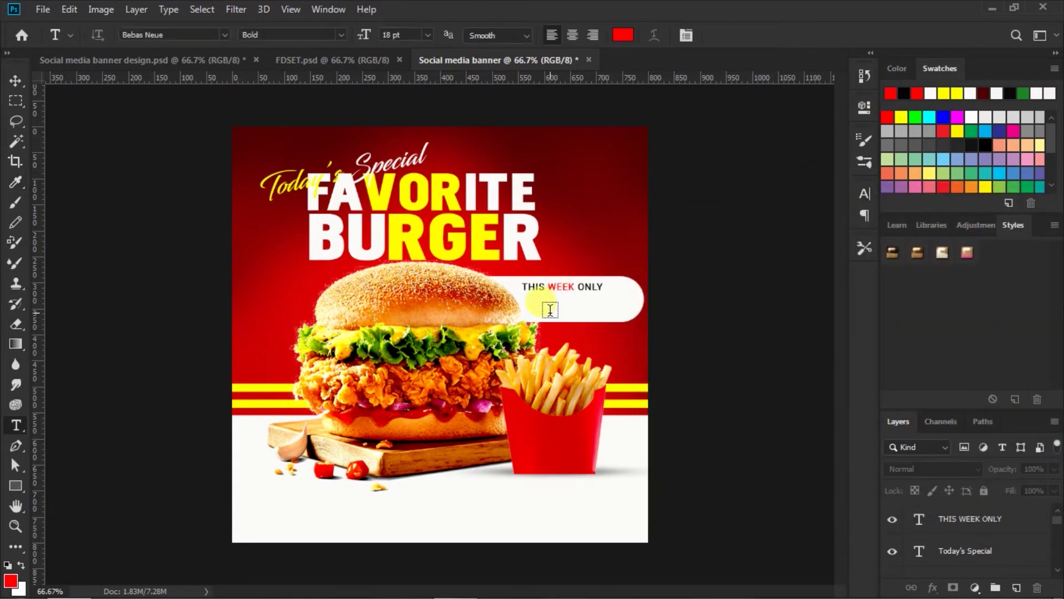
{"action": "left_click", "coordinate": [428, 35]}
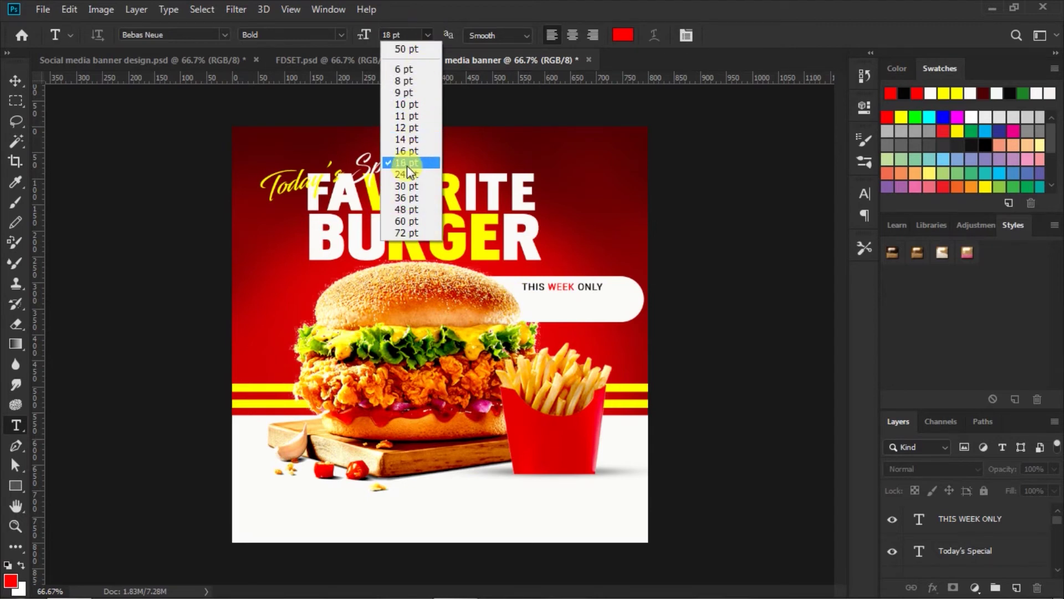
{"action": "left_click", "coordinate": [407, 210]}
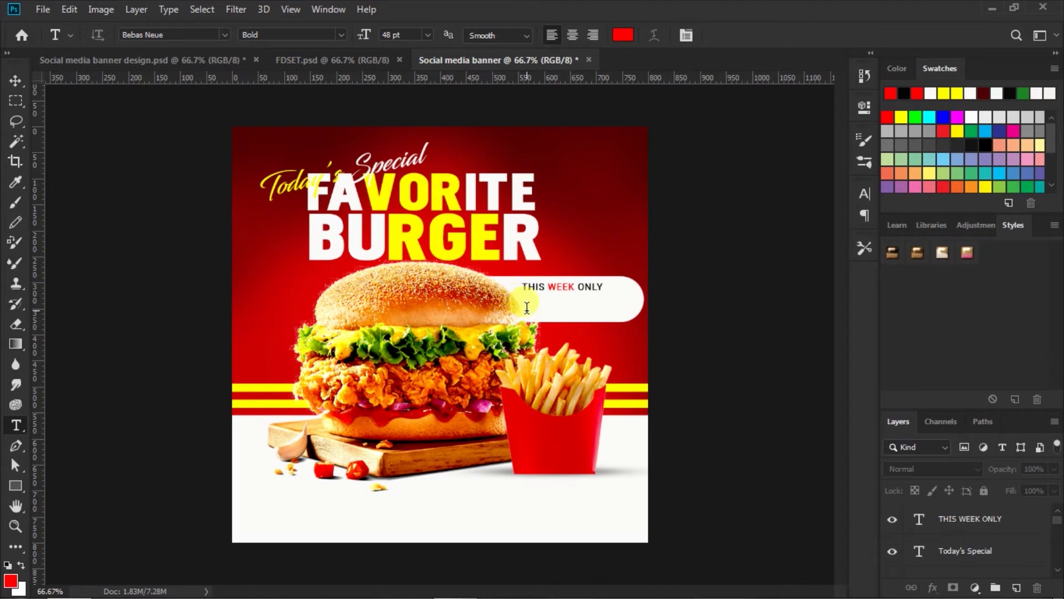
Step: Add a '$ 10.99' price line in the pill with tracking tightened to -20
{"action": "left_click", "coordinate": [529, 306]}
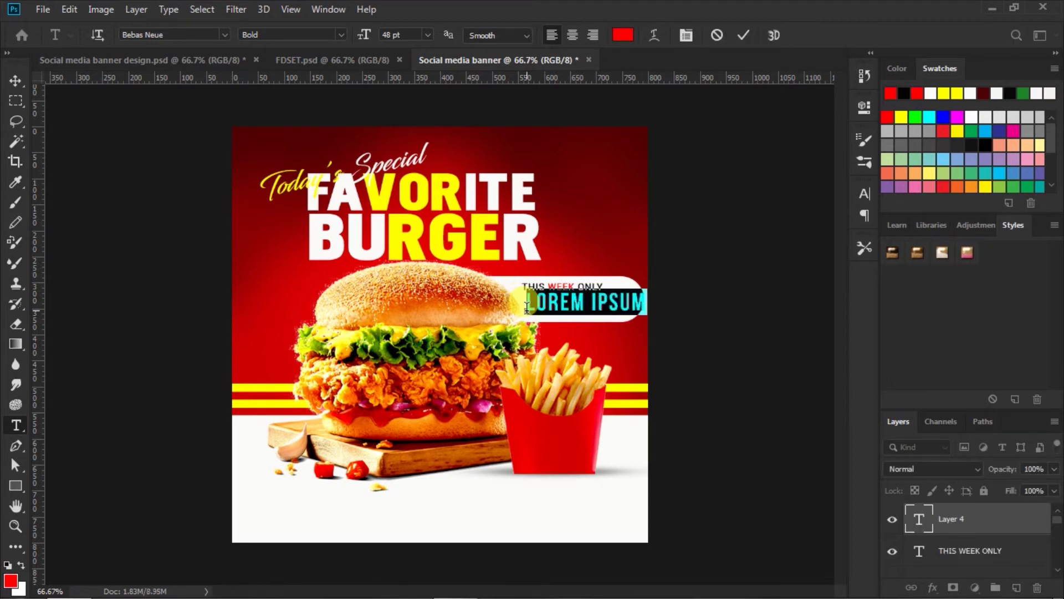
{"action": "type", "text": "$"}
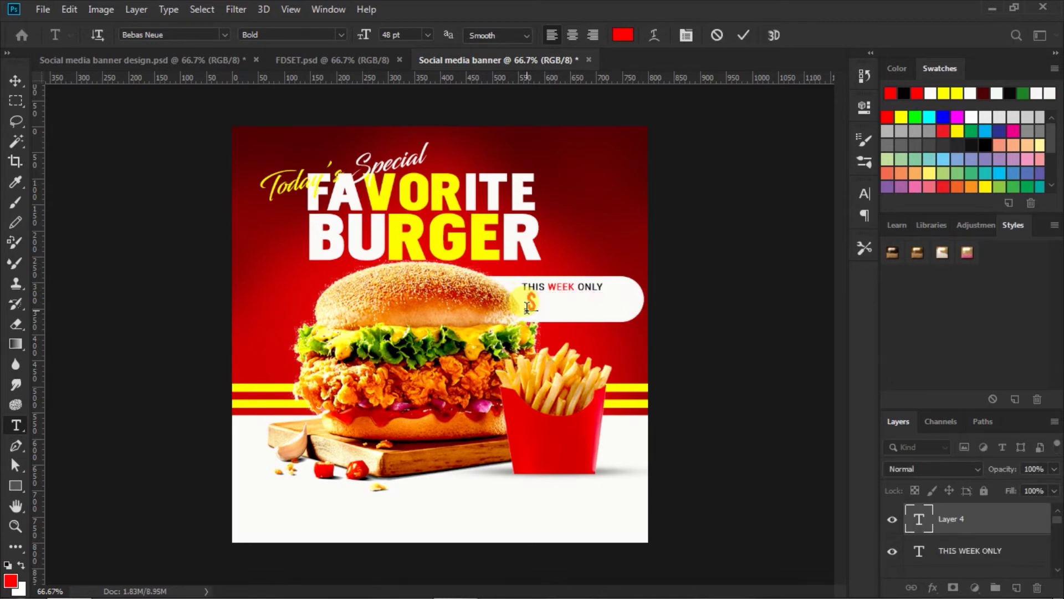
{"action": "type", "text": " 10."}
{"action": "type", "text": "99"}
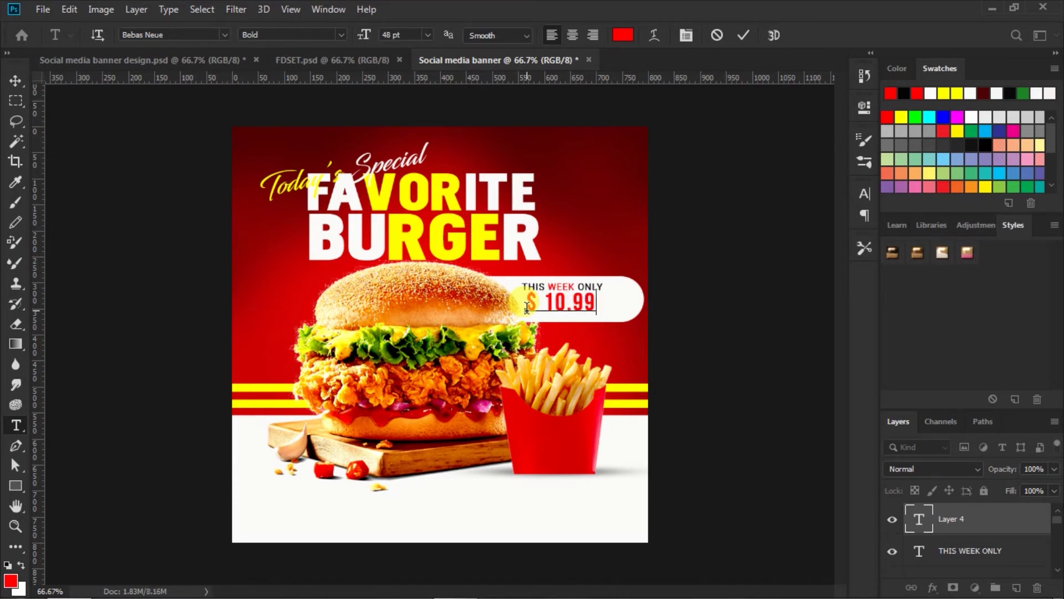
{"action": "left_click_drag", "start_coordinate": [527, 307], "coordinate": [695, 302]}
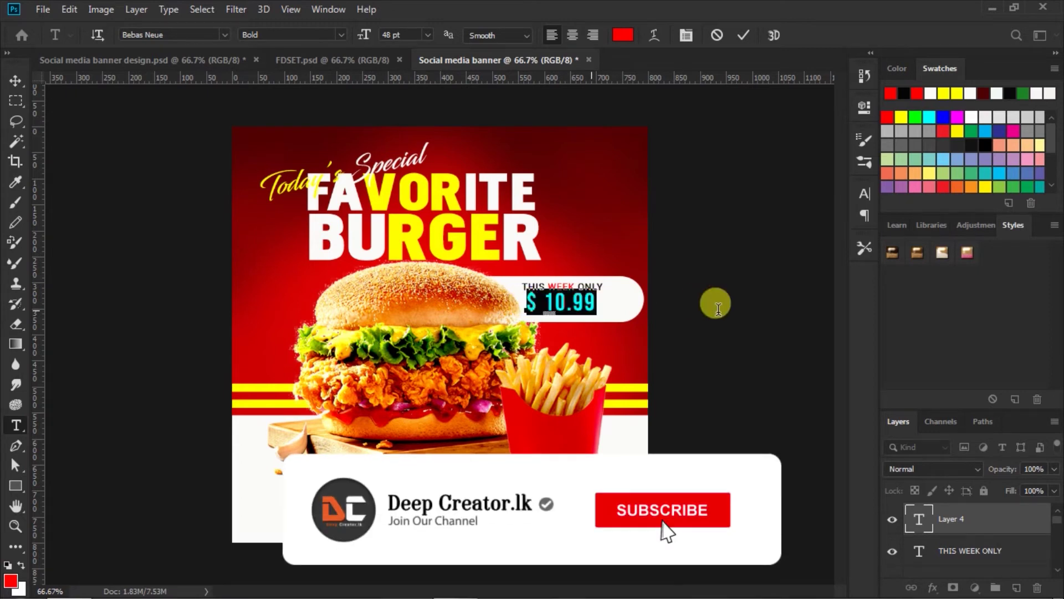
{"action": "left_click", "coordinate": [865, 195]}
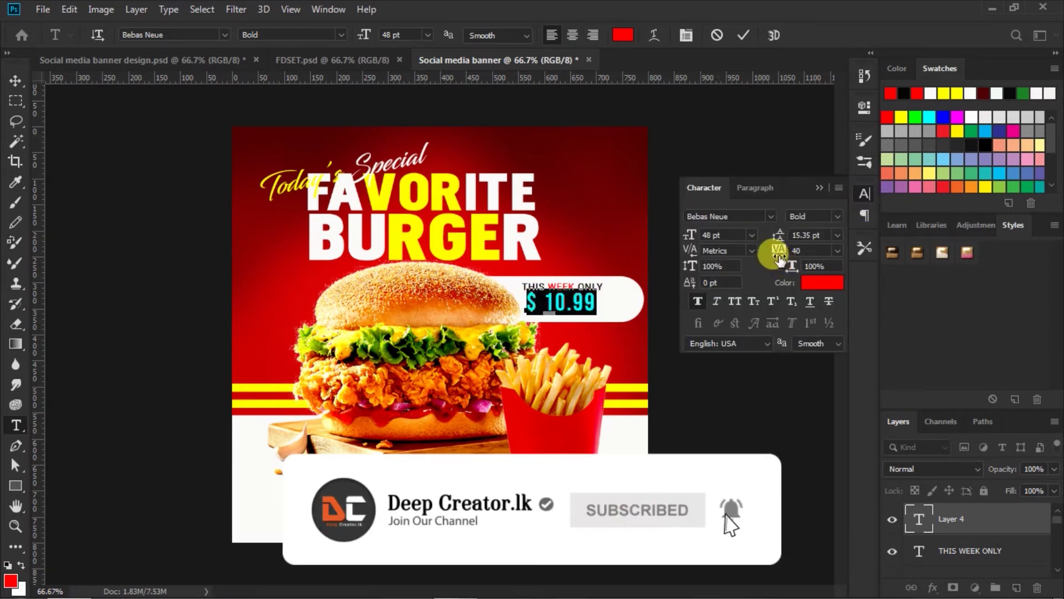
{"action": "left_click_drag", "start_coordinate": [778, 258], "coordinate": [767, 258]}
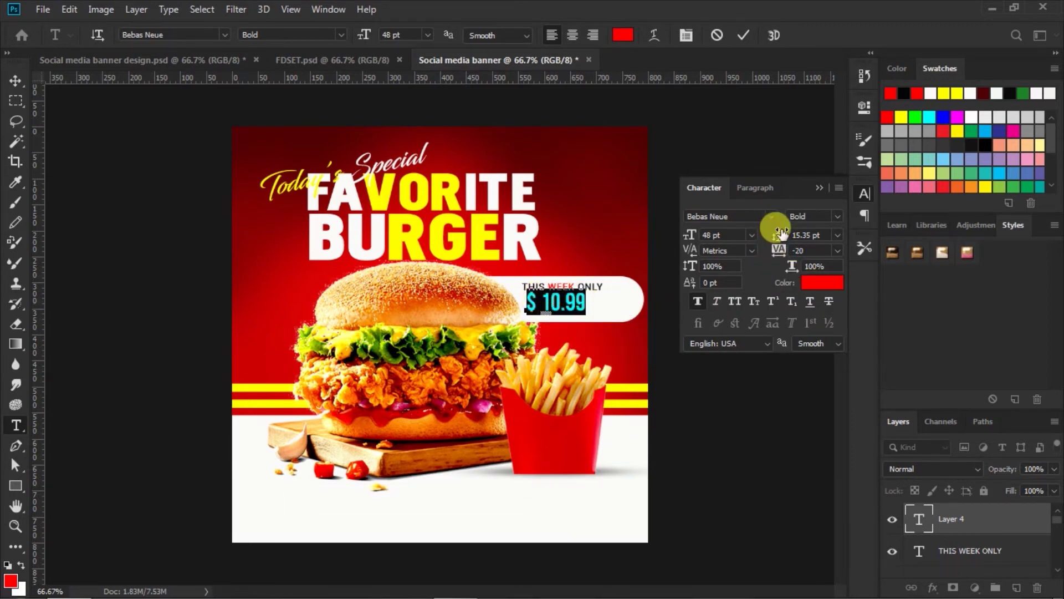
{"action": "left_click", "coordinate": [820, 188]}
{"action": "left_click", "coordinate": [741, 35]}
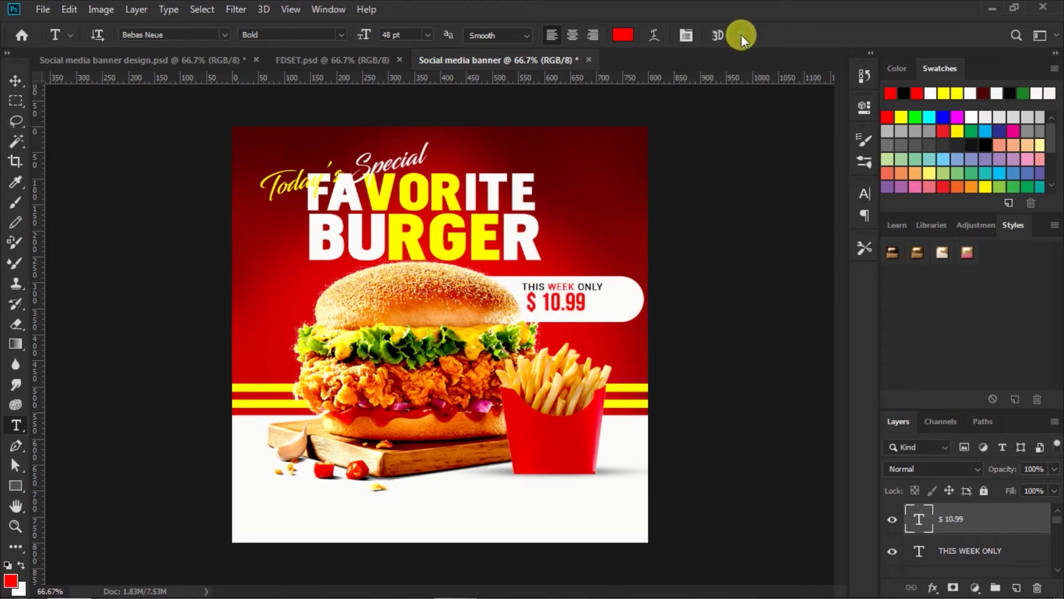
{"action": "left_click", "coordinate": [15, 81]}
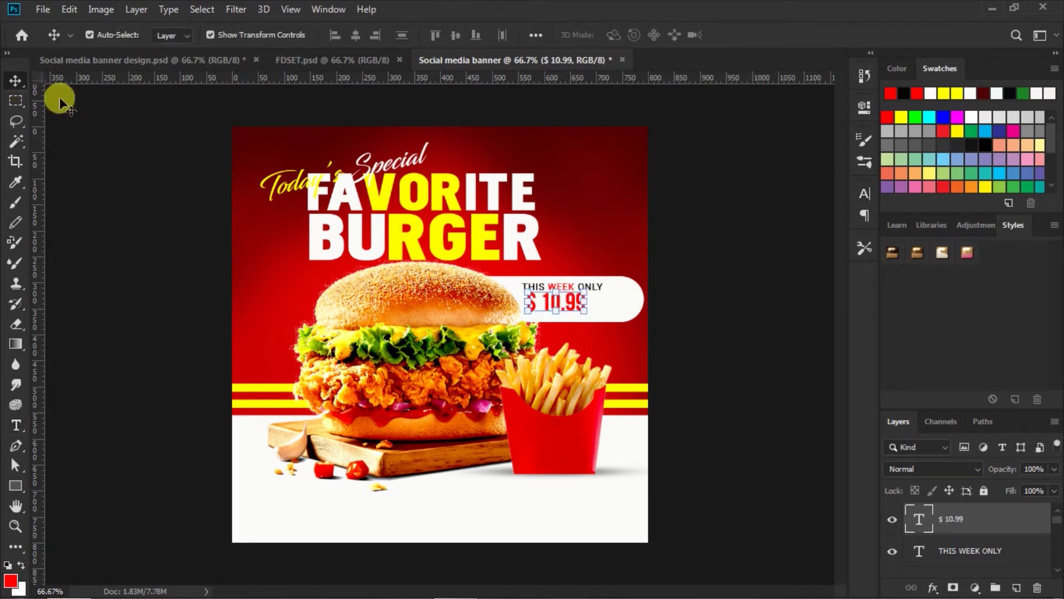
Step: Centre the price under THIS WEEK ONLY and nudge both lines right and down
{"action": "left_click", "coordinate": [968, 550], "text": "shift"}
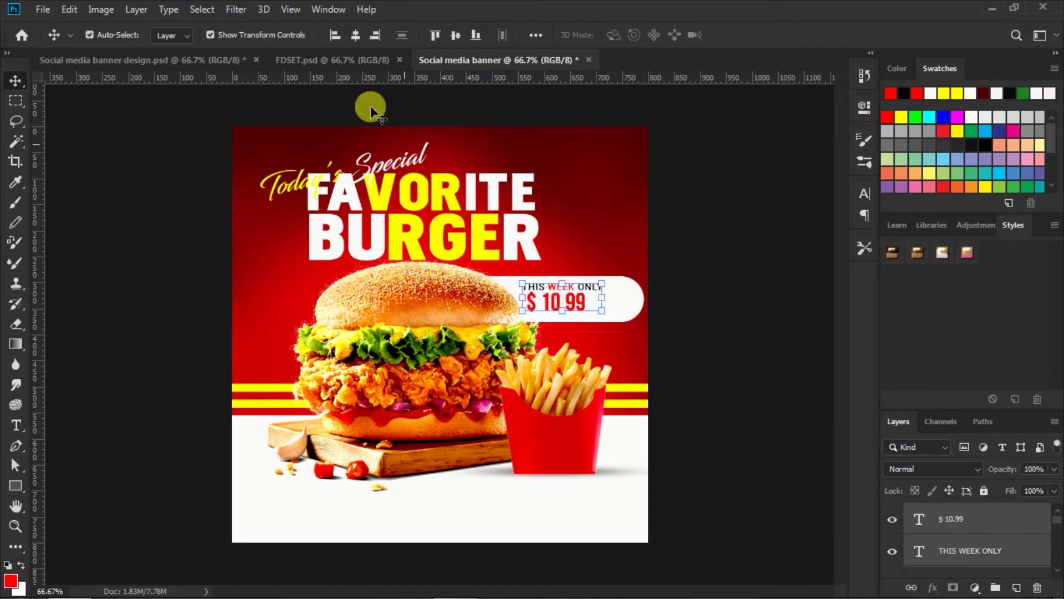
{"action": "left_click", "coordinate": [355, 35]}
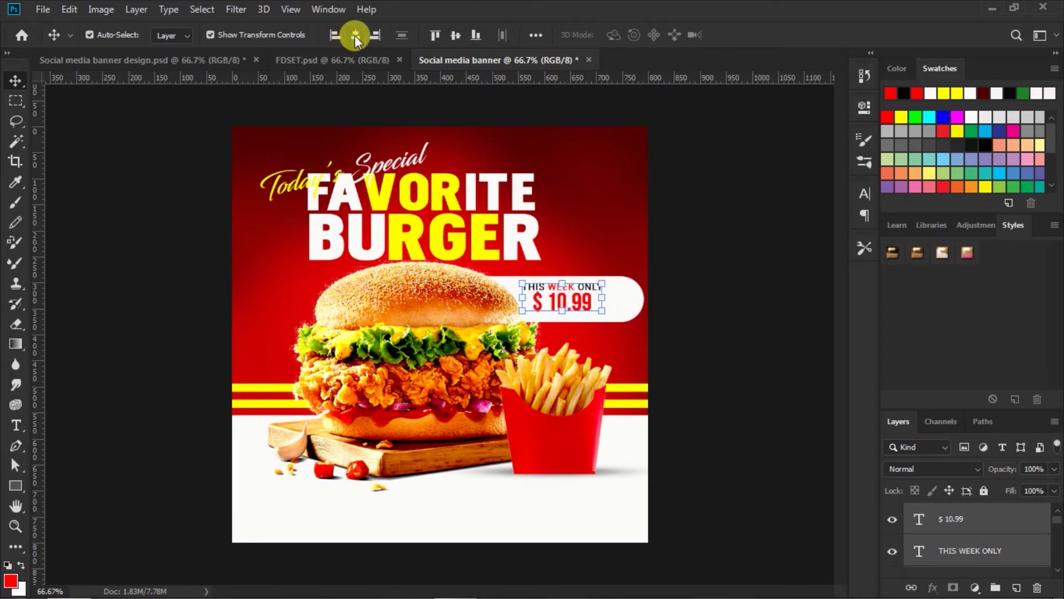
{"action": "key", "text": "Right"}
{"action": "key", "text": "Right"}
{"action": "key", "text": "Right"}
{"action": "key", "text": "Down"}
{"action": "key", "text": "Down"}
{"action": "key", "text": "Down"}
{"action": "key", "text": "Down"}
{"action": "key", "text": "Down"}
{"action": "key", "text": "Down"}
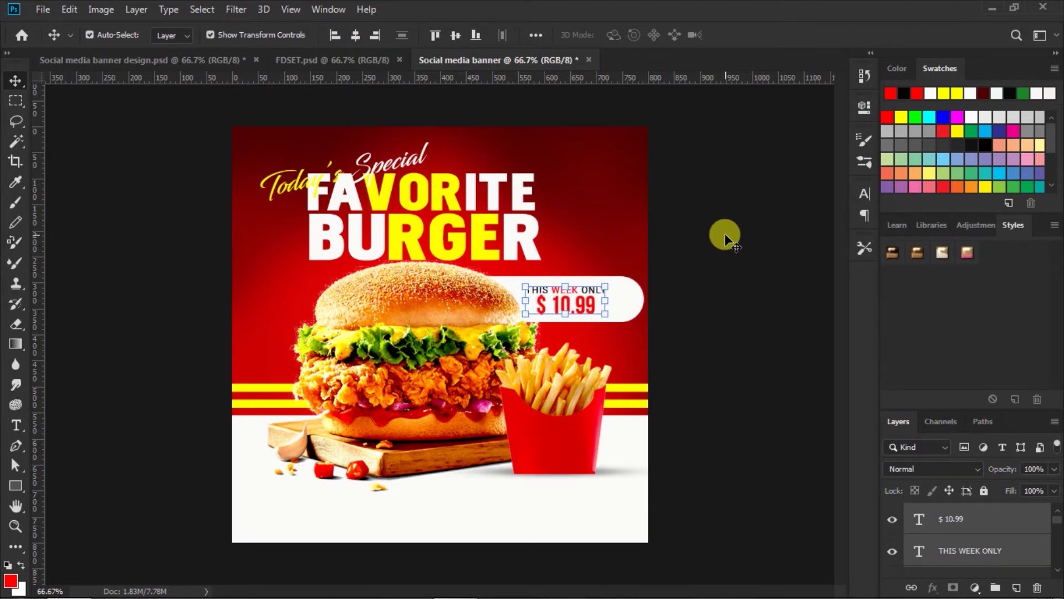
{"action": "left_click", "coordinate": [636, 300], "text": "ctrl"}
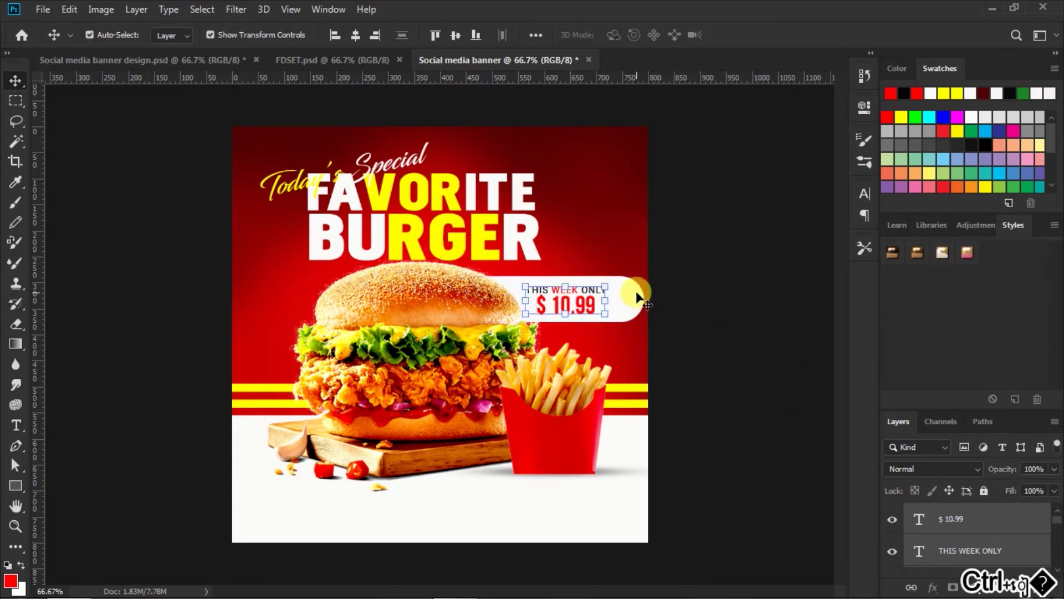
{"action": "left_click", "coordinate": [736, 272]}
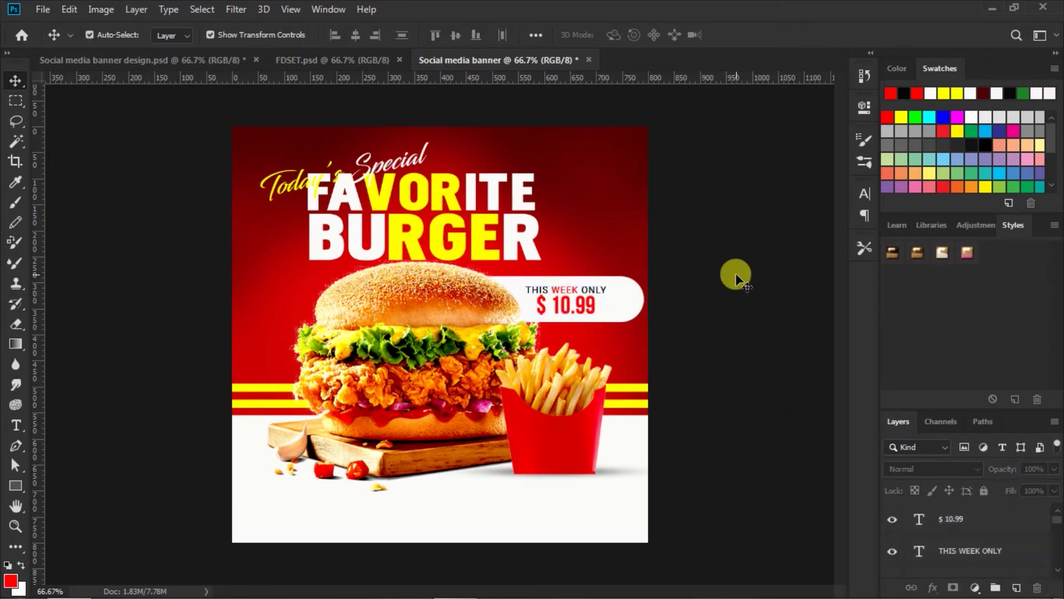
Step: Select the white pill together with the THIS WEEK ONLY and $ 10.99 layers
{"action": "left_click", "coordinate": [636, 300]}
{"action": "scroll", "coordinate": [970, 541], "scroll_direction": "down", "scroll_amount": 2}
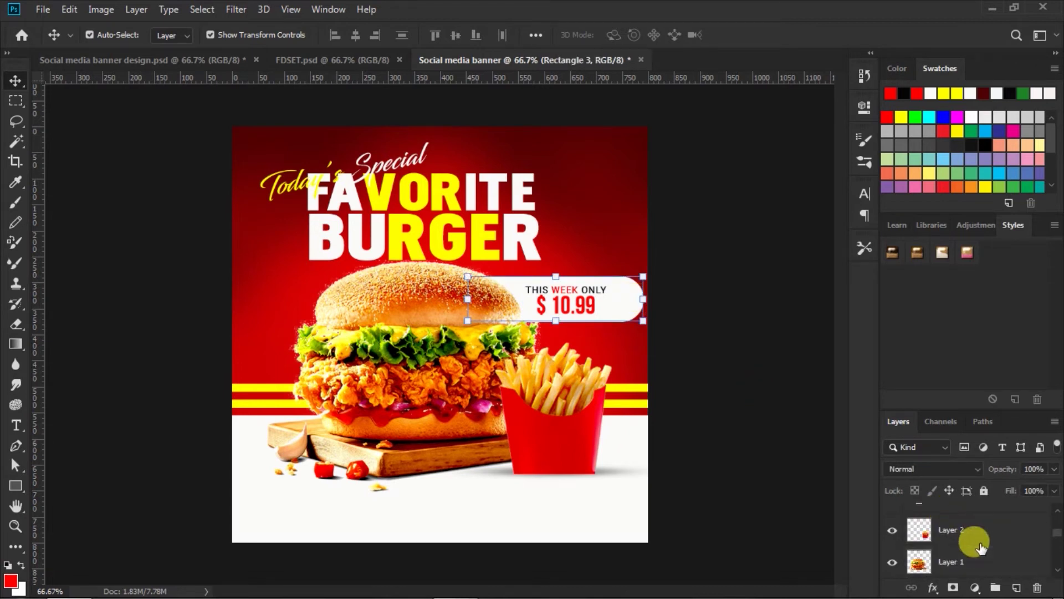
{"action": "scroll", "coordinate": [976, 543], "scroll_direction": "down", "scroll_amount": 2}
{"action": "scroll", "coordinate": [980, 546], "scroll_direction": "up", "scroll_amount": 2}
{"action": "scroll", "coordinate": [981, 548], "scroll_direction": "up", "scroll_amount": 2}
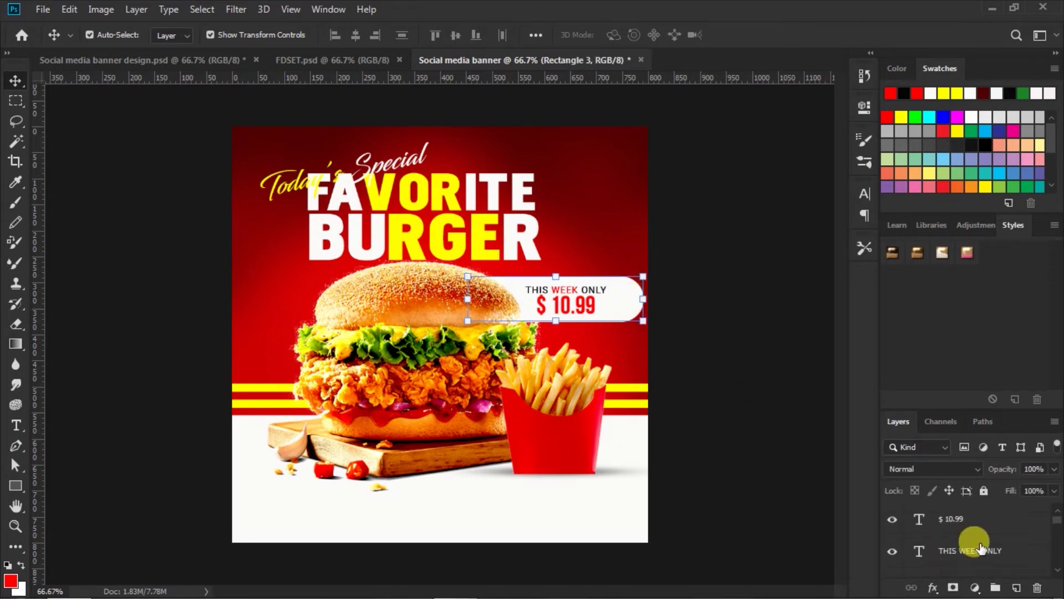
{"action": "key", "text": "ctrl"}
{"action": "left_click", "coordinate": [987, 551], "text": "ctrl"}
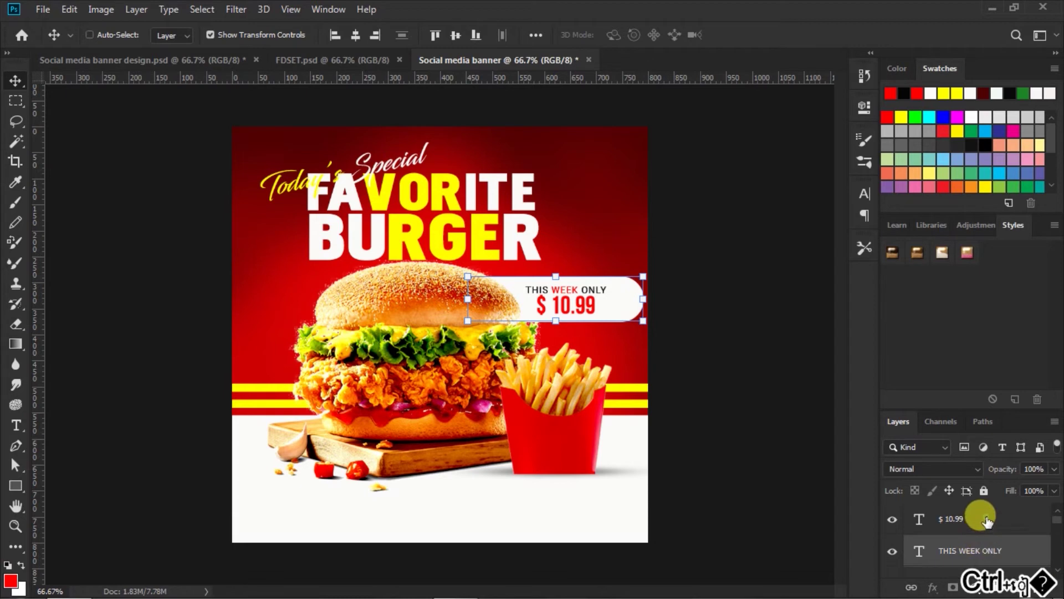
{"action": "left_click", "coordinate": [984, 518], "text": "ctrl"}
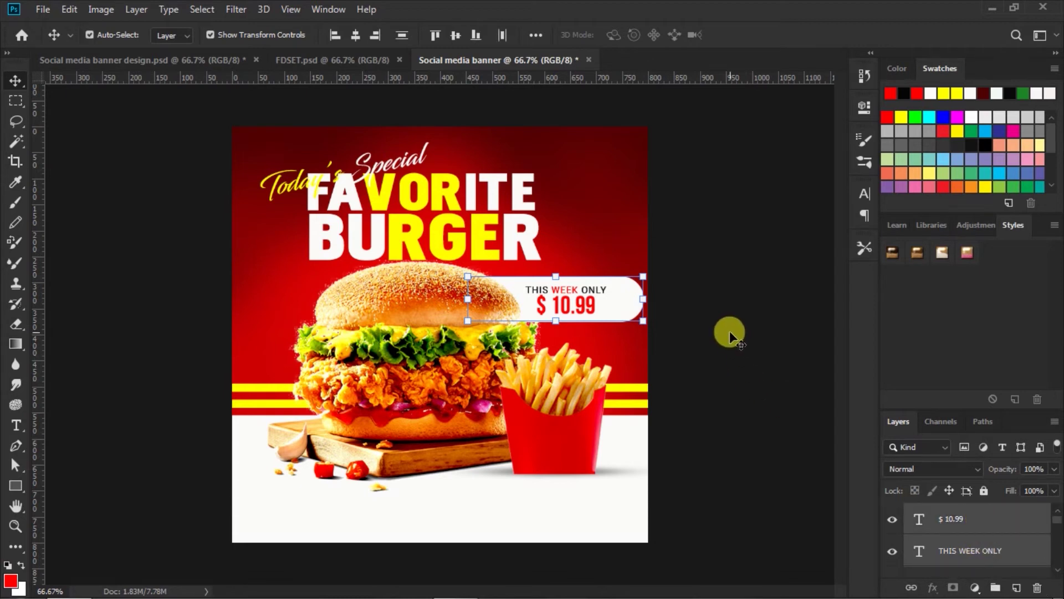
{"action": "key", "text": "t"}
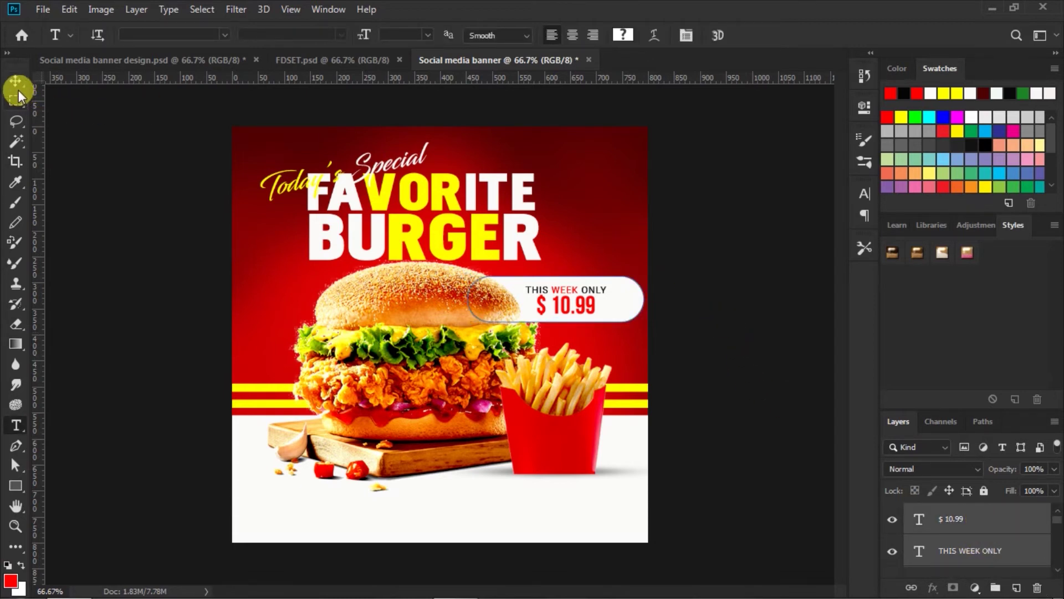
Step: Rotate the price badge about -19.8°, scale it to about 94%, and raise it beside BURGER
{"action": "left_click", "coordinate": [15, 83]}
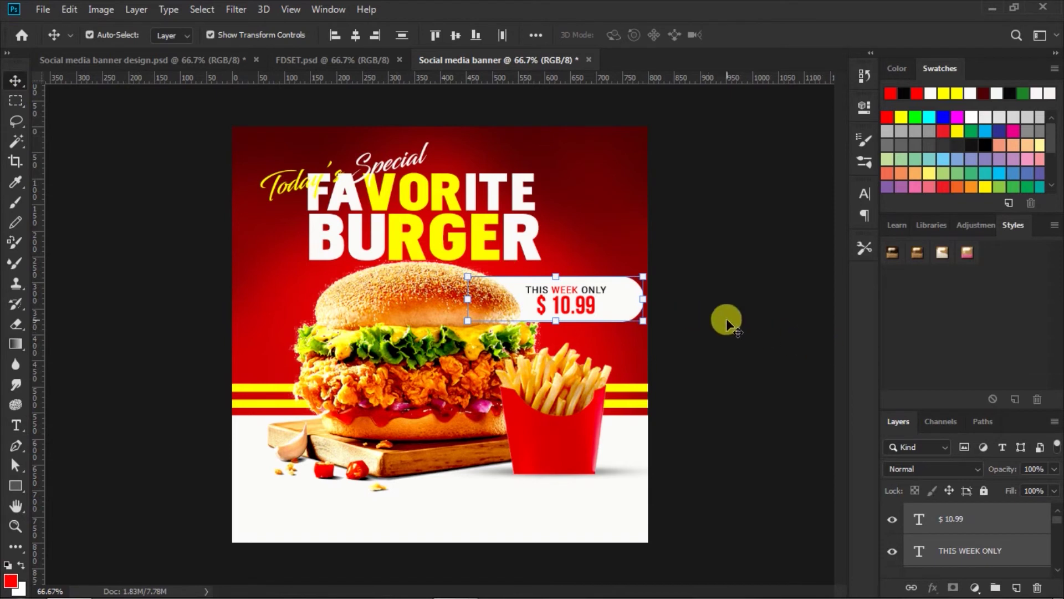
{"action": "key", "text": "ctrl+t"}
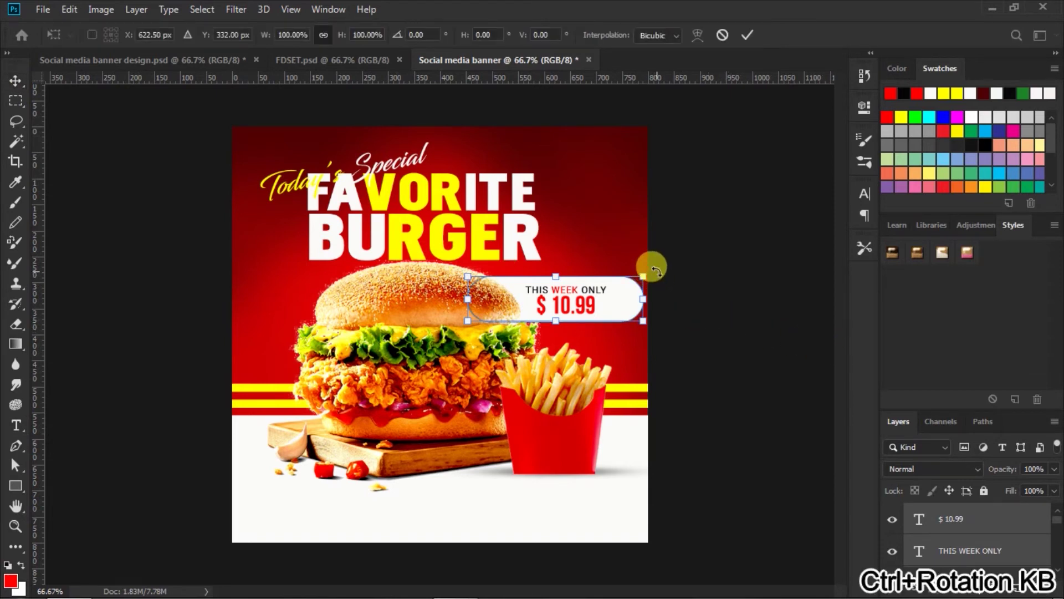
{"action": "left_click_drag", "start_coordinate": [656, 270], "coordinate": [641, 237]}
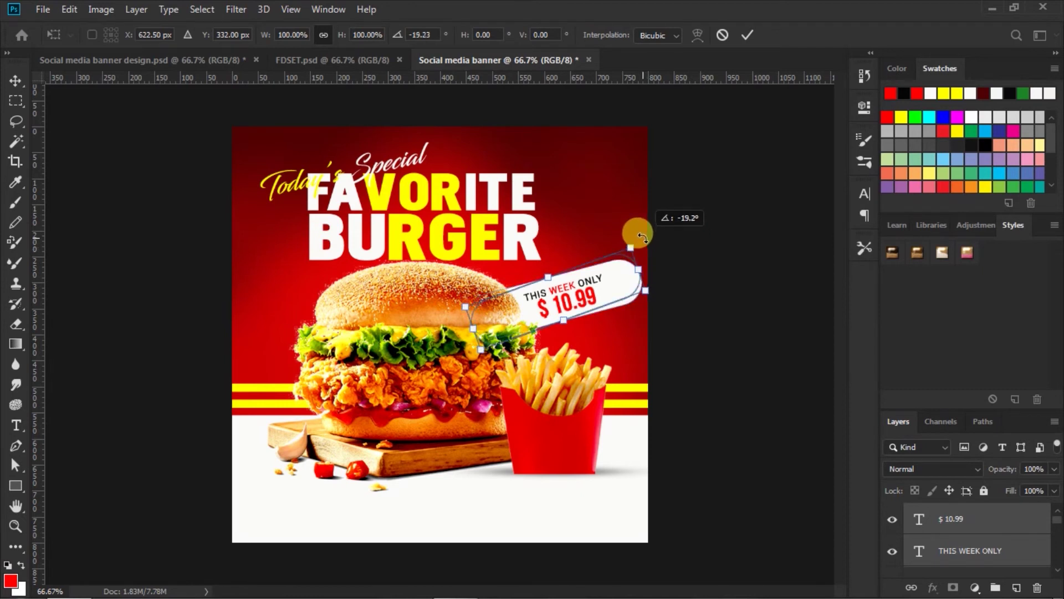
{"action": "left_click_drag", "start_coordinate": [620, 278], "coordinate": [613, 270]}
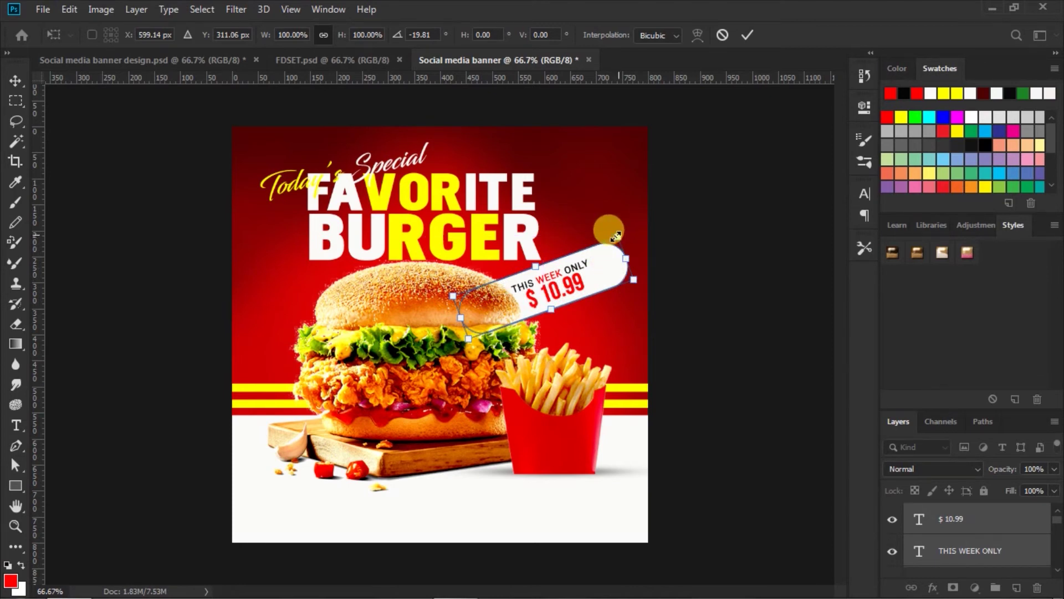
{"action": "left_click_drag", "start_coordinate": [619, 236], "coordinate": [608, 239]}
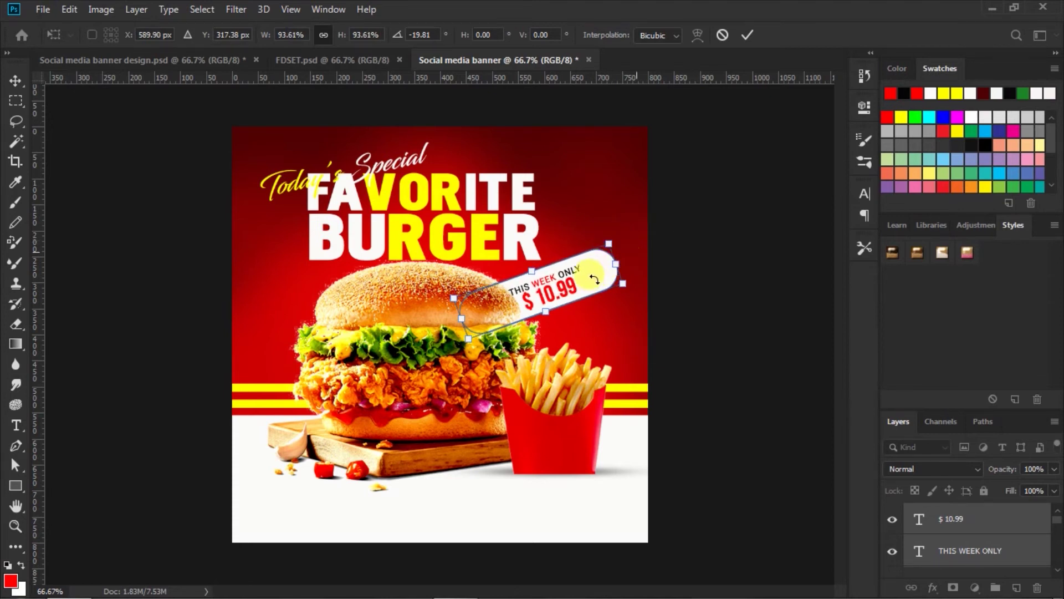
{"action": "left_click_drag", "start_coordinate": [601, 280], "coordinate": [604, 274]}
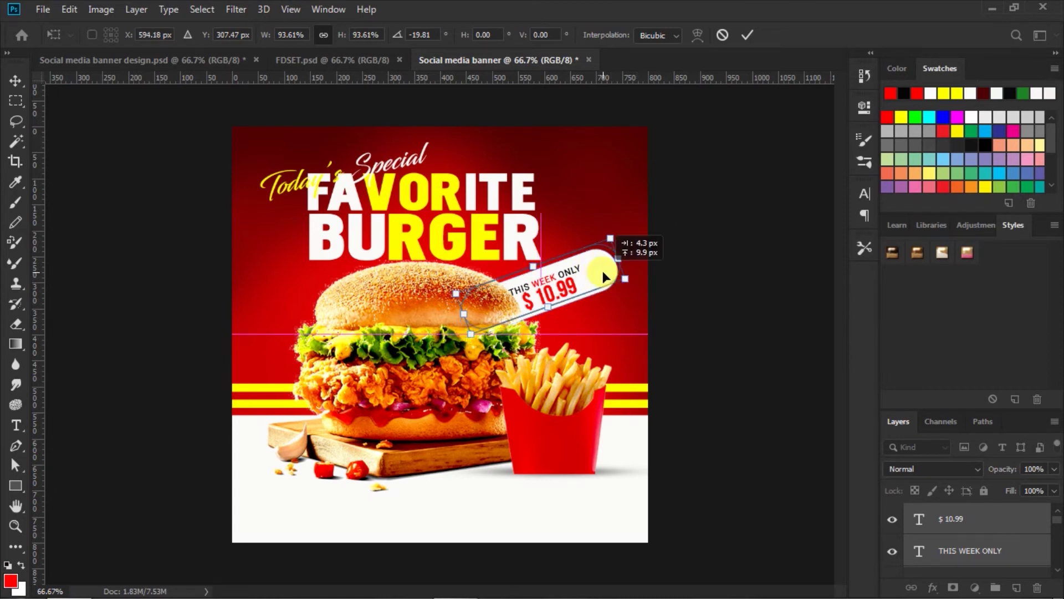
{"action": "left_click_drag", "start_coordinate": [606, 275], "coordinate": [608, 277]}
{"action": "left_click", "coordinate": [746, 36]}
{"action": "left_click", "coordinate": [728, 392]}
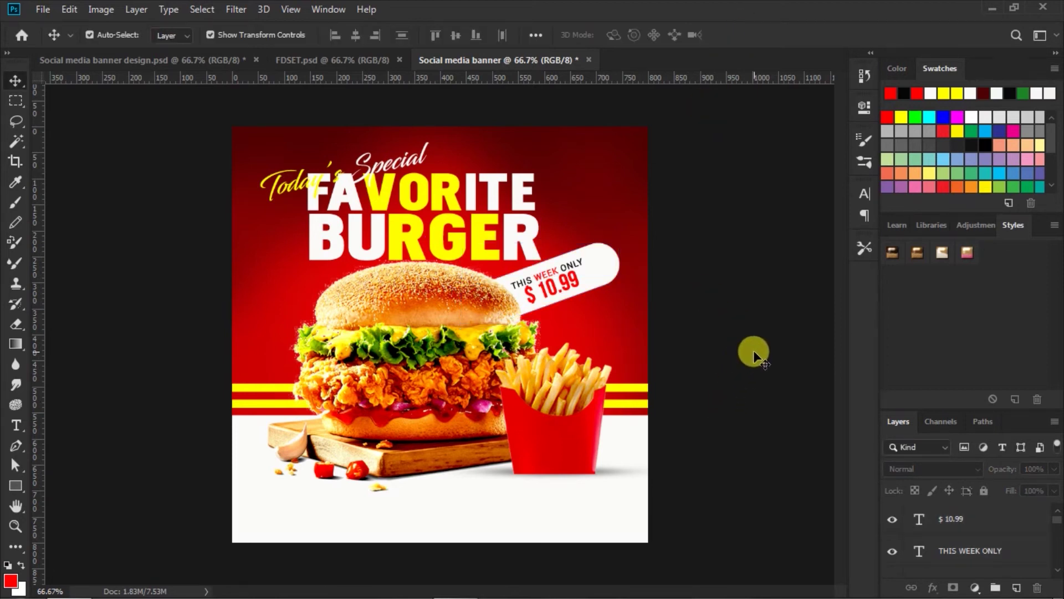
{"action": "left_click", "coordinate": [16, 488]}
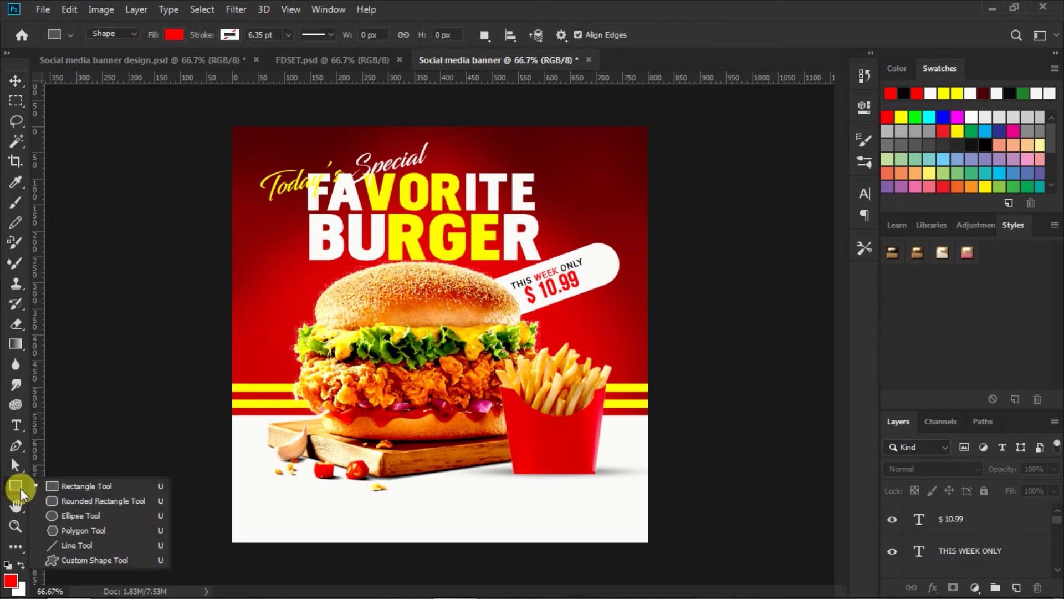
Step: Draw a white-filled rounded rectangle shape below the price tag
{"action": "left_click", "coordinate": [73, 557]}
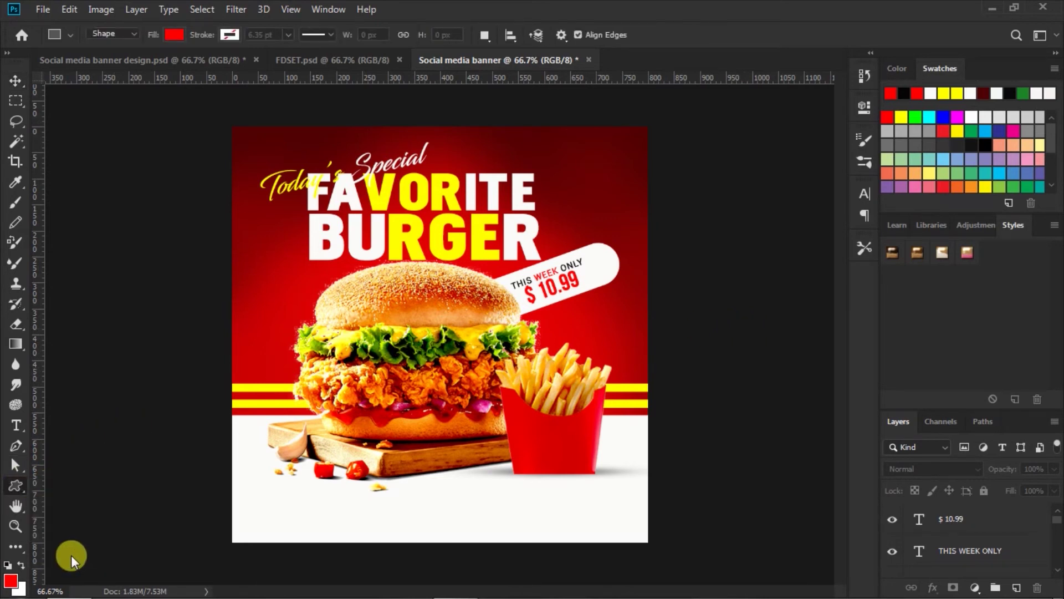
{"action": "left_click", "coordinate": [172, 33]}
{"action": "left_click", "coordinate": [128, 116]}
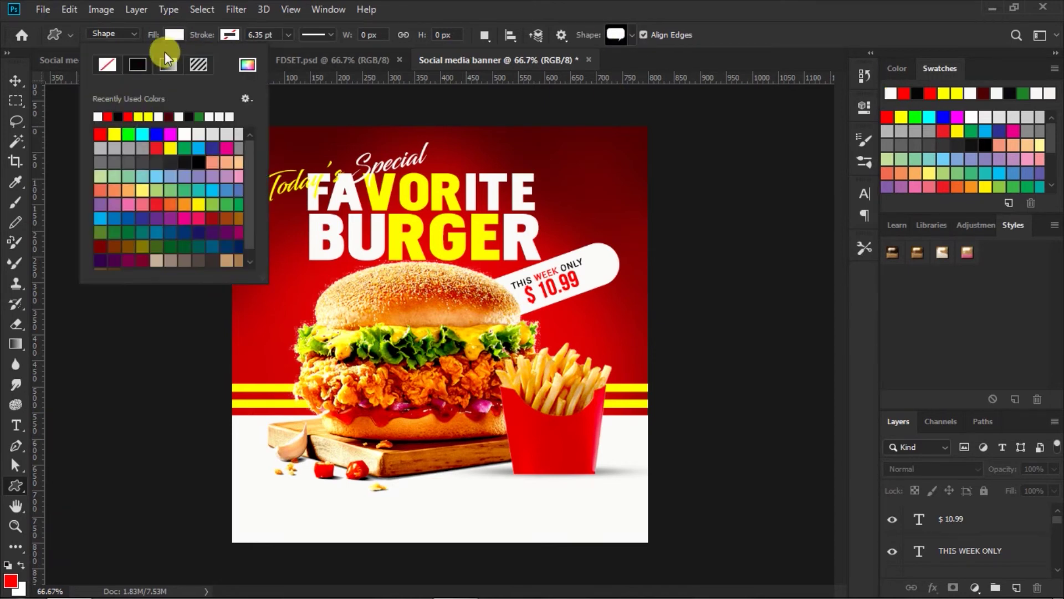
{"action": "left_click", "coordinate": [174, 34]}
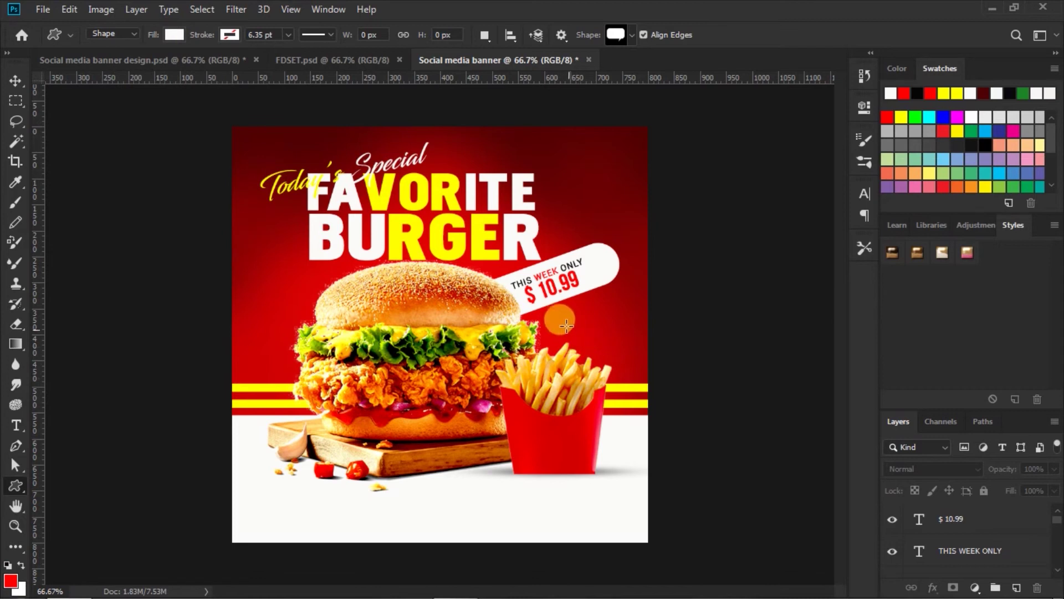
{"action": "left_click_drag", "start_coordinate": [556, 322], "coordinate": [592, 337]}
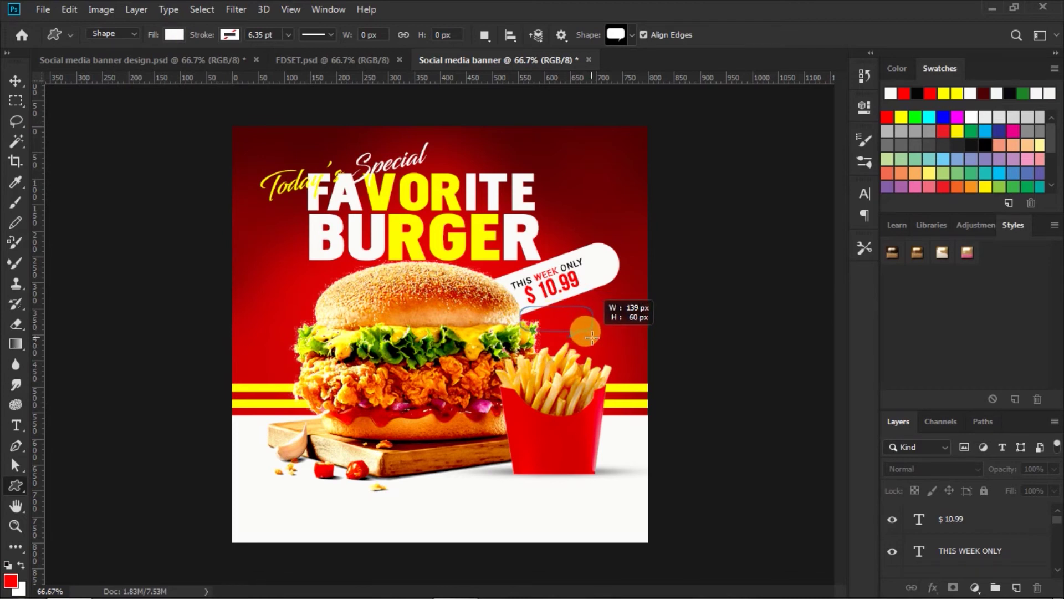
{"action": "left_click_drag", "start_coordinate": [592, 337], "coordinate": [592, 337]}
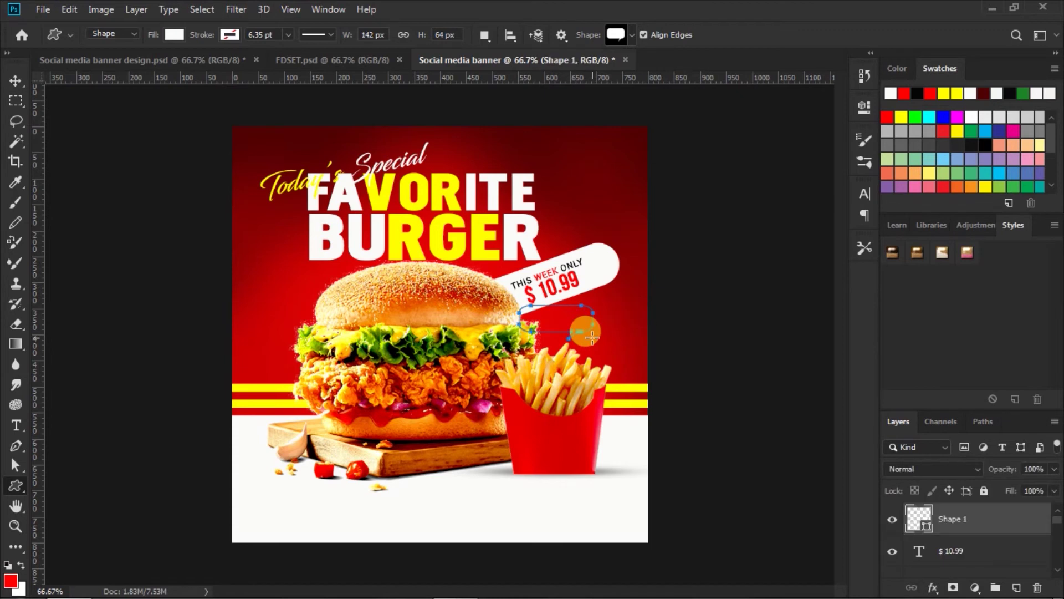
Step: Reposition the white bubble (Shape 1) just under the price tag
{"action": "left_click", "coordinate": [15, 81]}
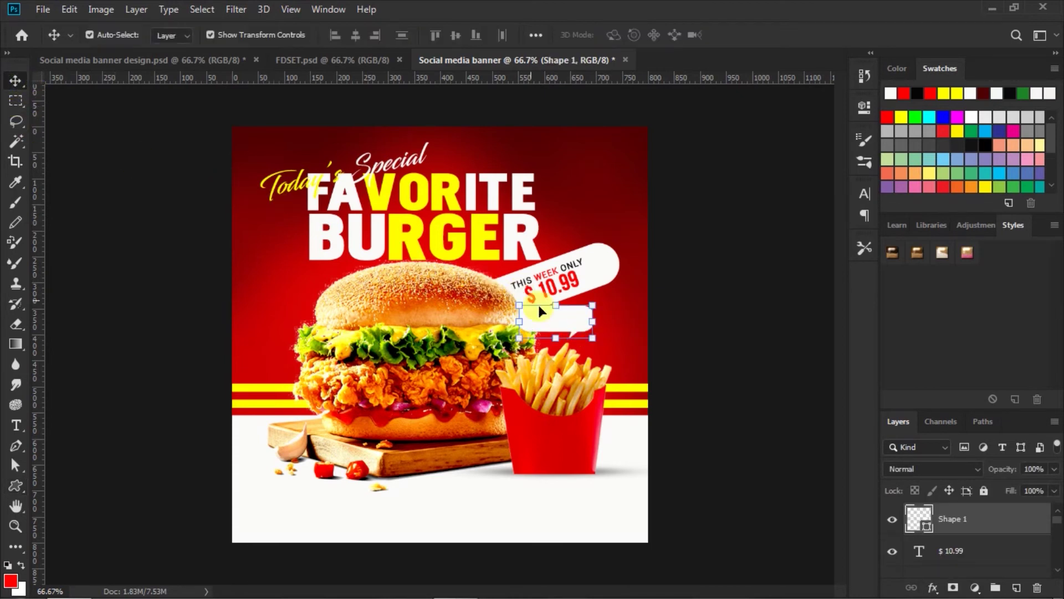
{"action": "left_click_drag", "start_coordinate": [580, 323], "coordinate": [591, 333]}
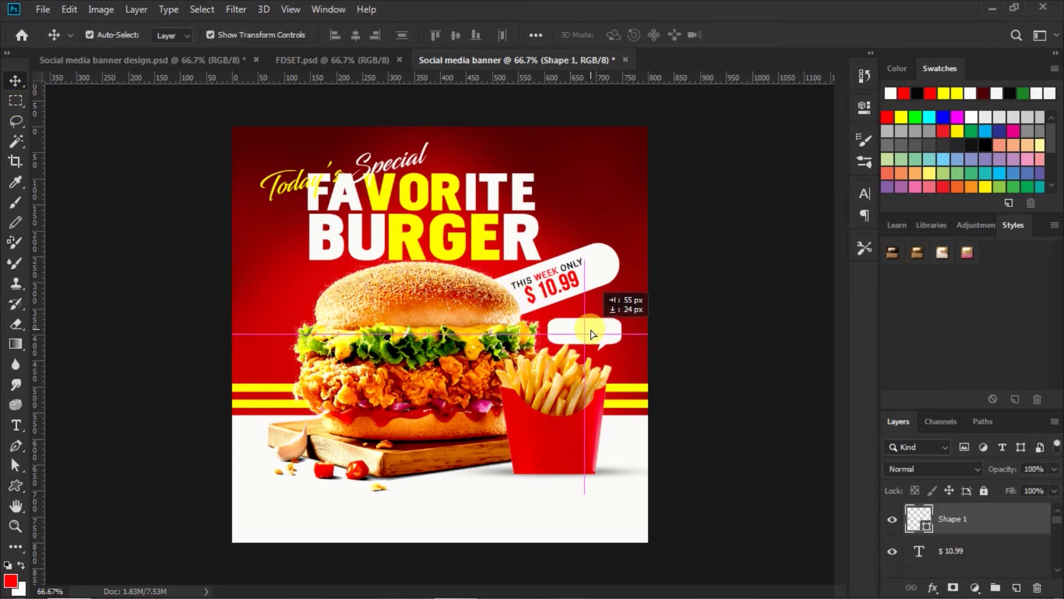
{"action": "left_click_drag", "start_coordinate": [591, 333], "coordinate": [591, 329]}
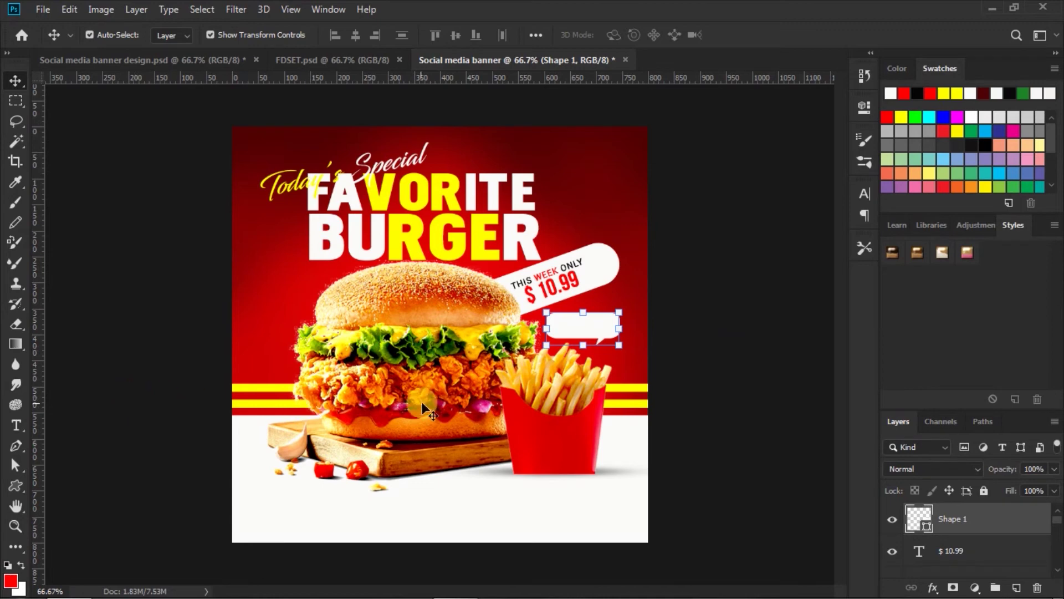
{"action": "left_click", "coordinate": [674, 391]}
{"action": "left_click", "coordinate": [16, 425]}
Step: Set the type to Roboto Black at 30 pt
{"action": "left_click", "coordinate": [224, 35]}
{"action": "left_click", "coordinate": [336, 98]}
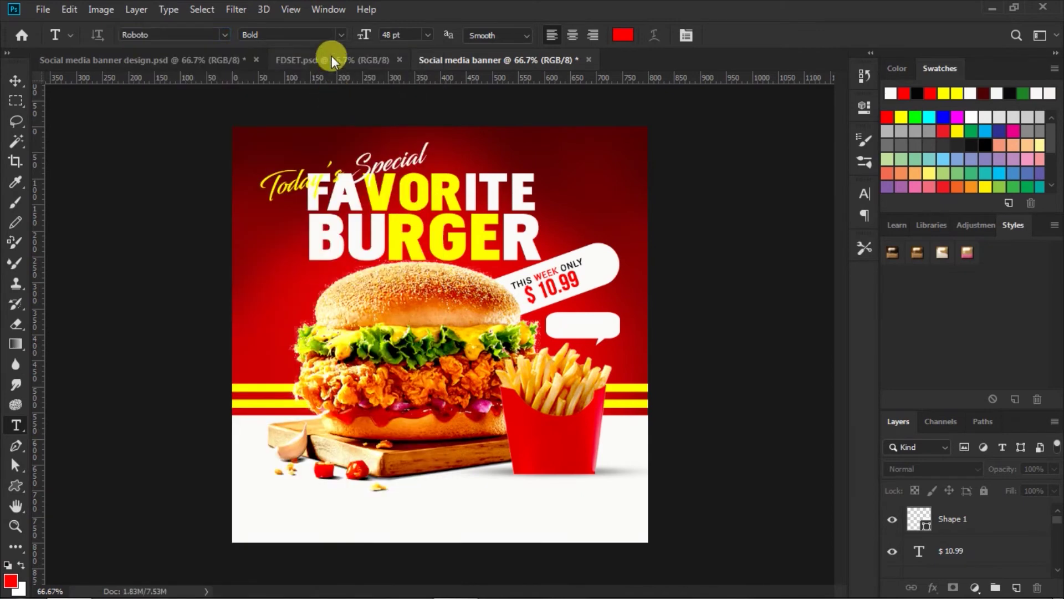
{"action": "left_click", "coordinate": [339, 34]}
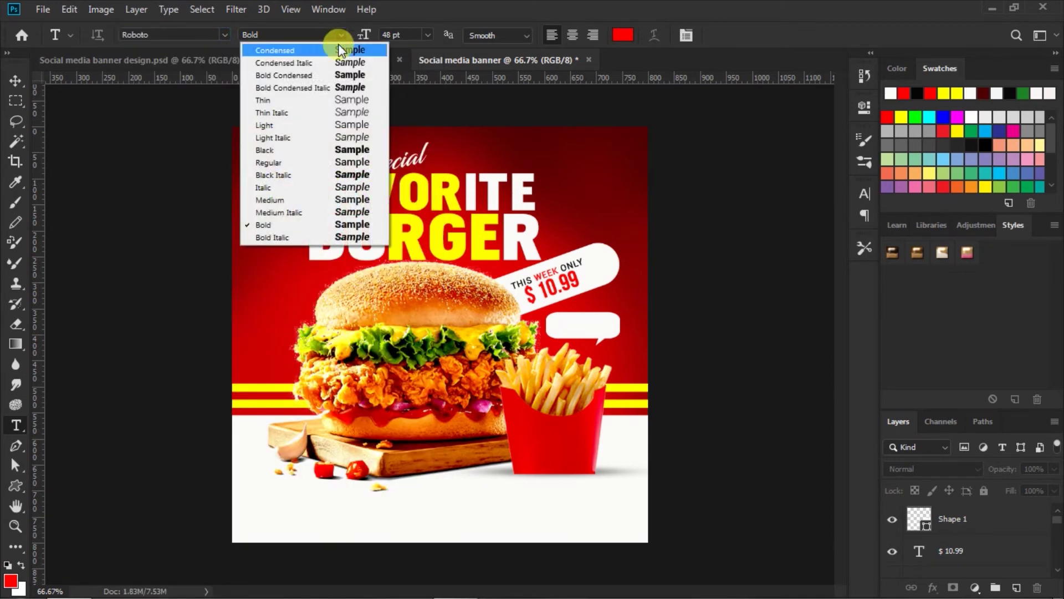
{"action": "left_click", "coordinate": [349, 149]}
{"action": "left_click", "coordinate": [426, 35]}
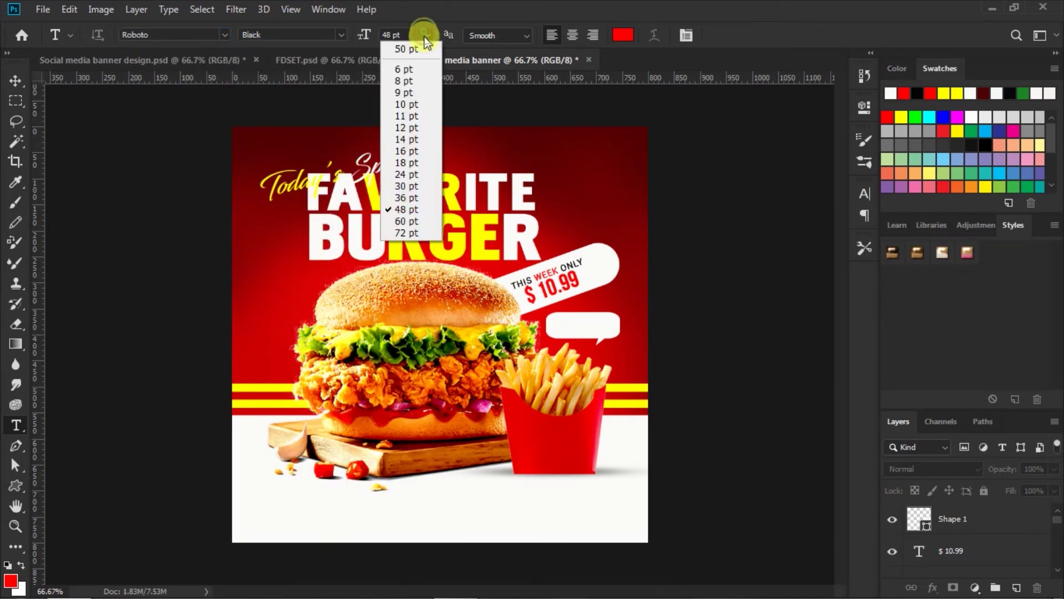
{"action": "left_click", "coordinate": [406, 187]}
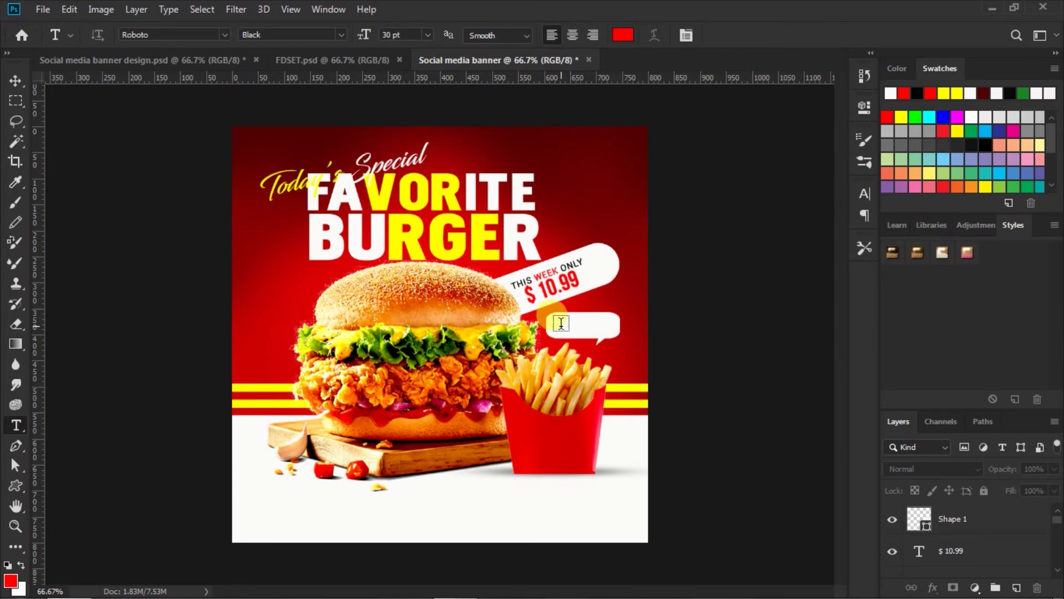
Step: Type FREE inside the white bubble and commit it
{"action": "left_click", "coordinate": [557, 327]}
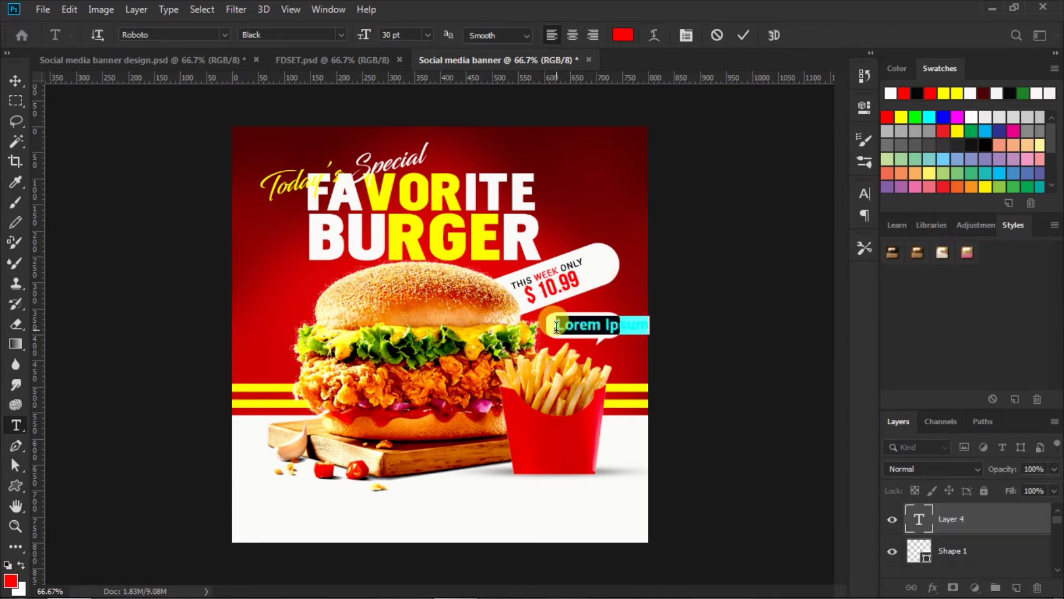
{"action": "left_click", "coordinate": [556, 327]}
{"action": "key", "text": "ctrl+a"}
{"action": "key", "text": "BackSpace"}
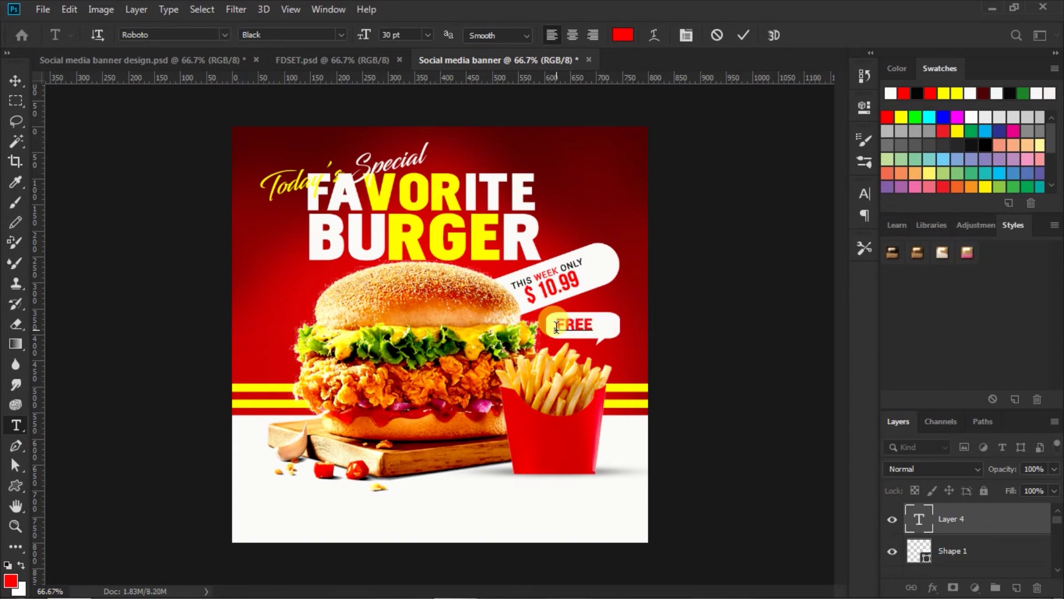
{"action": "left_click", "coordinate": [743, 35]}
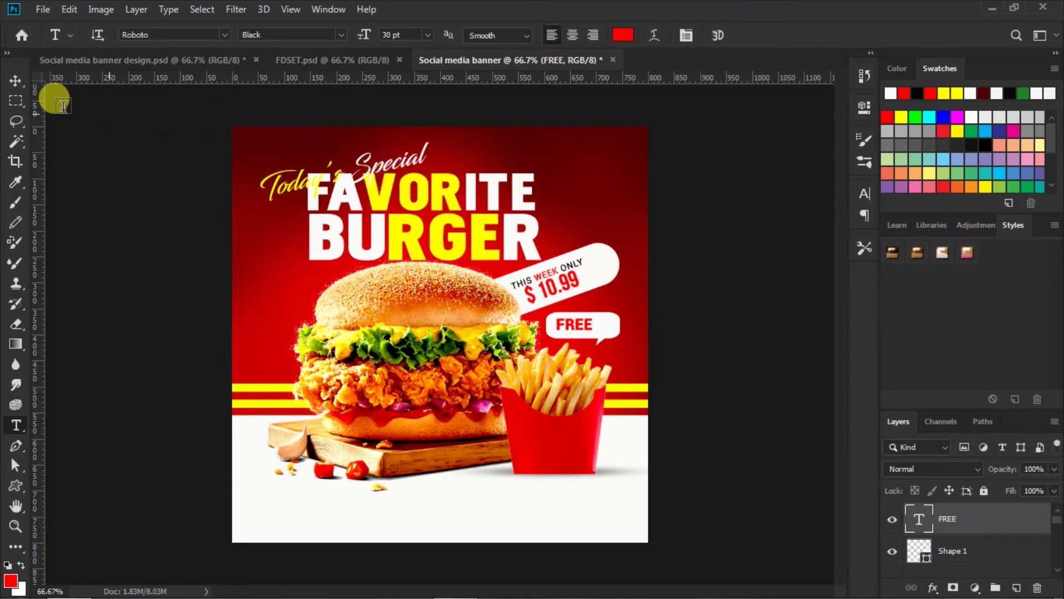
Step: Centre FREE horizontally and vertically within the bubble shape
{"action": "left_click", "coordinate": [15, 80]}
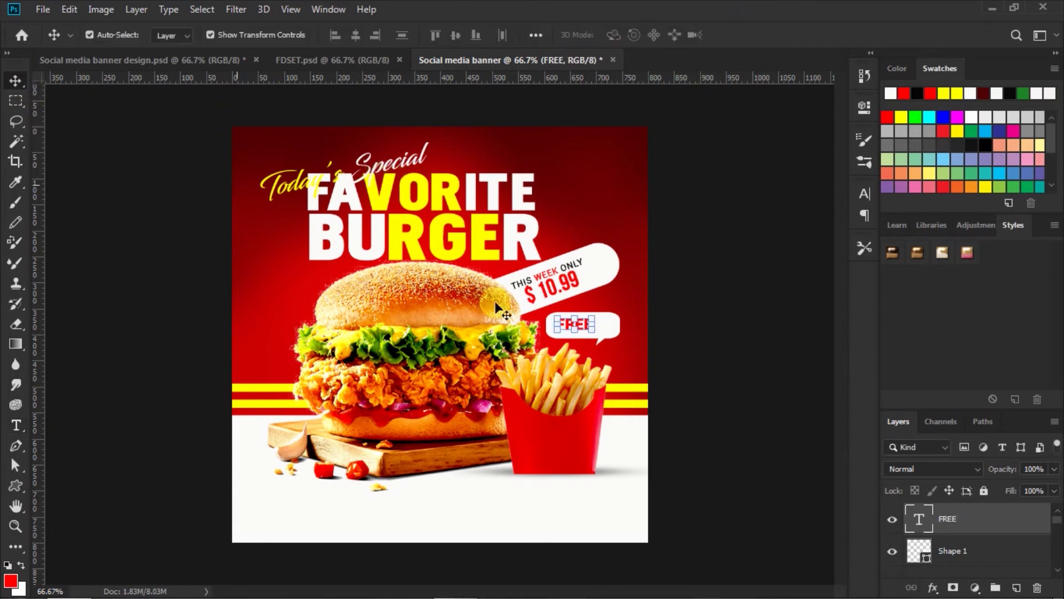
{"action": "left_click", "coordinate": [944, 546], "text": "shift"}
{"action": "left_click", "coordinate": [456, 35]}
{"action": "left_click", "coordinate": [357, 35]}
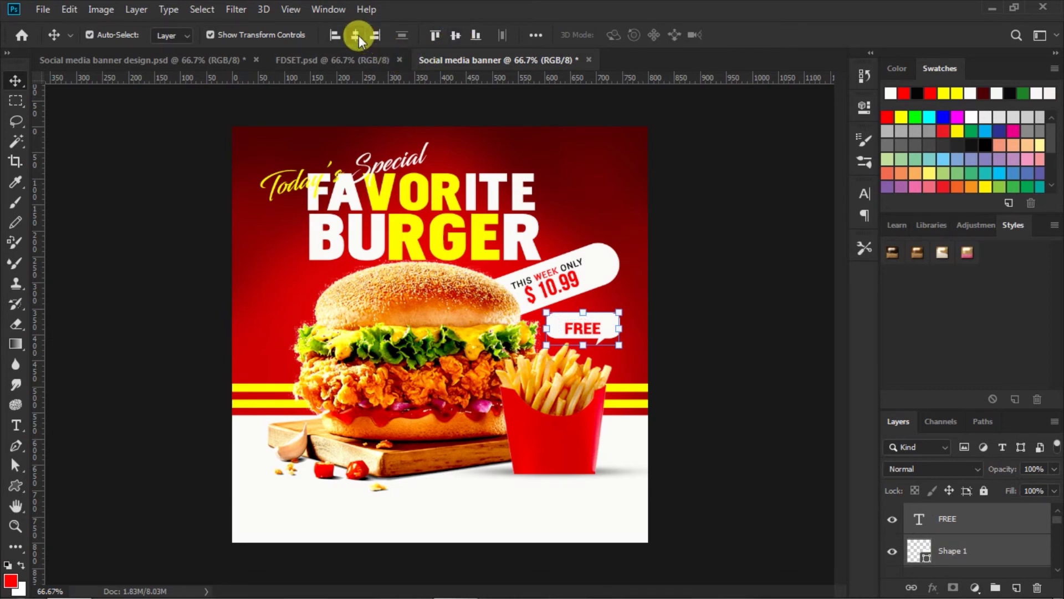
{"action": "left_click", "coordinate": [690, 318]}
{"action": "left_click", "coordinate": [582, 328]}
Step: Scale the FREE bubble to about 92% and tilt it roughly 7° below the price tag
{"action": "key", "text": "Up"}
{"action": "key", "text": "Up"}
{"action": "key", "text": "Up"}
{"action": "key", "text": "Up"}
{"action": "key", "text": "Up"}
{"action": "key", "text": "Up"}
{"action": "key", "text": "Up"}
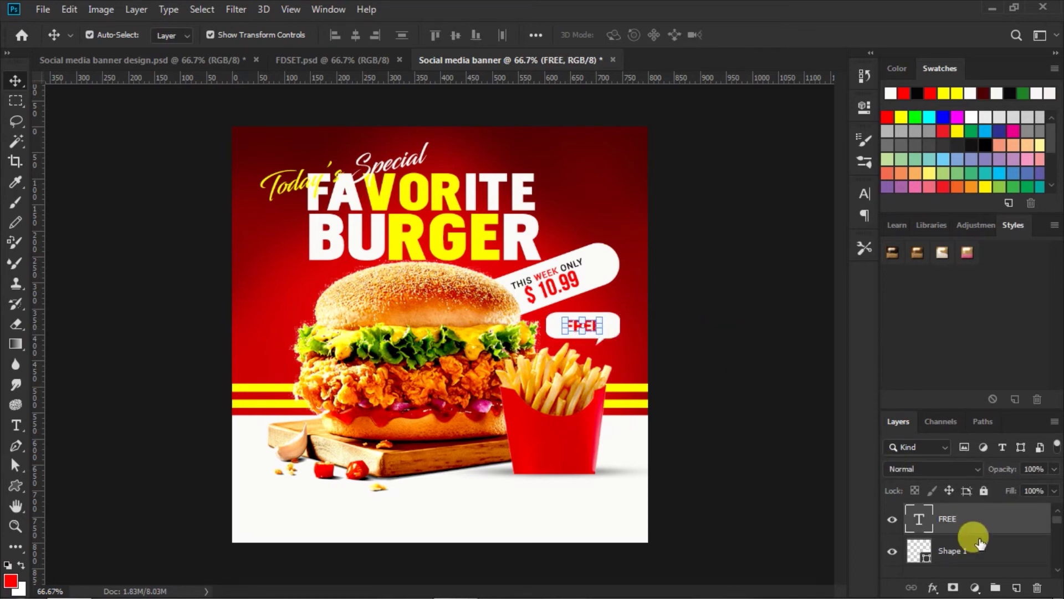
{"action": "left_click", "coordinate": [964, 550], "text": "shift"}
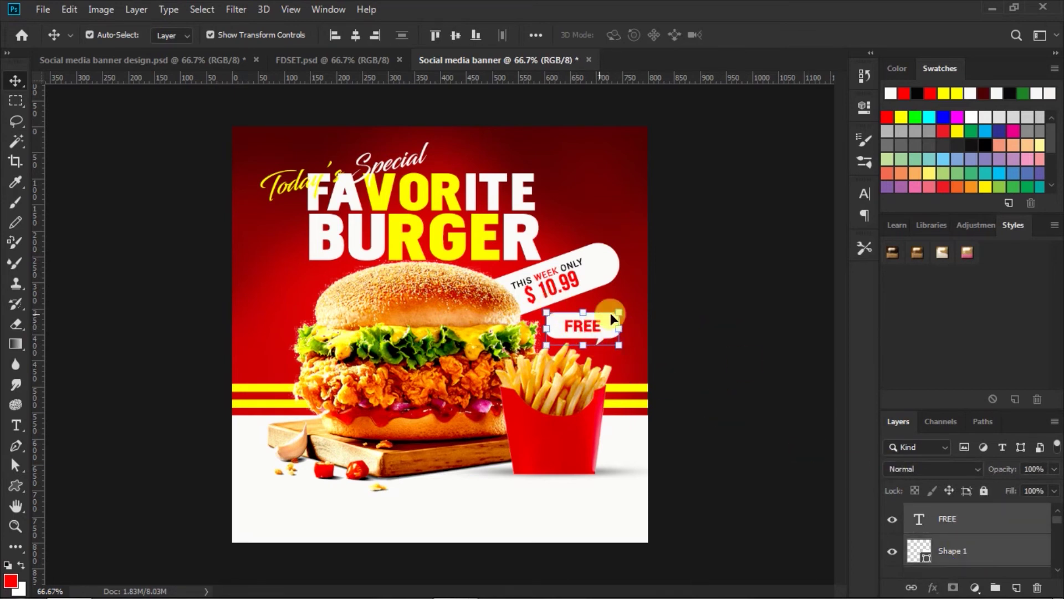
{"action": "left_click_drag", "start_coordinate": [622, 308], "coordinate": [617, 312]}
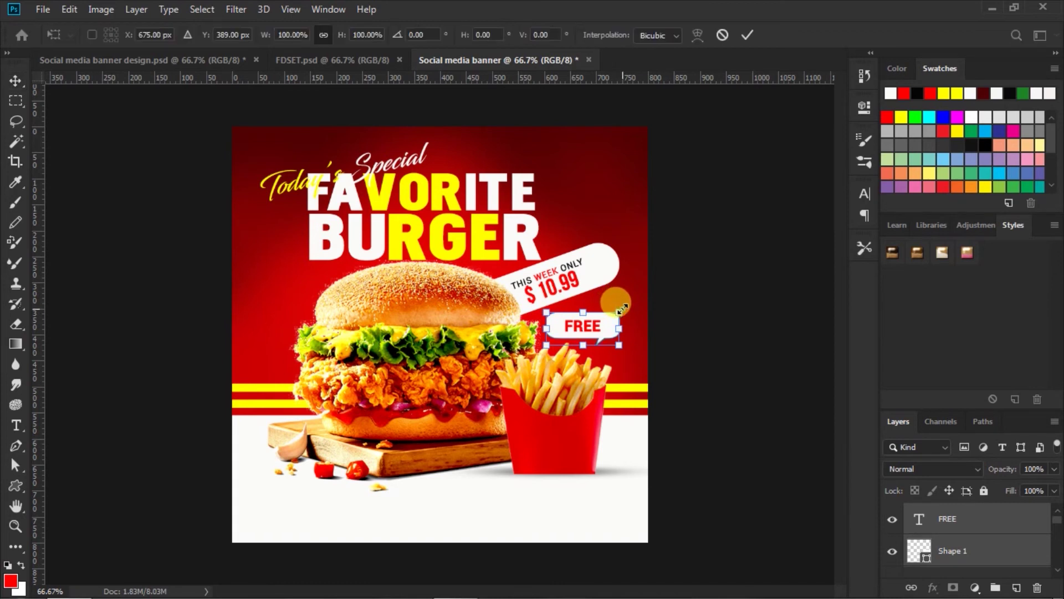
{"action": "left_click_drag", "start_coordinate": [617, 312], "coordinate": [614, 314]}
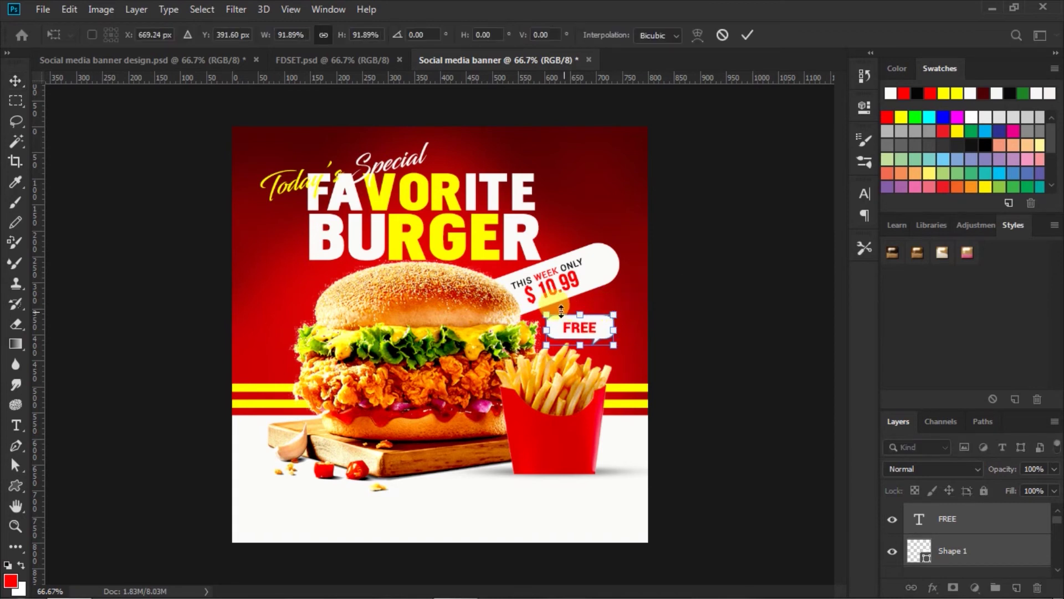
{"action": "left_click_drag", "start_coordinate": [535, 306], "coordinate": [541, 303]}
{"action": "left_click_drag", "start_coordinate": [599, 330], "coordinate": [598, 331]}
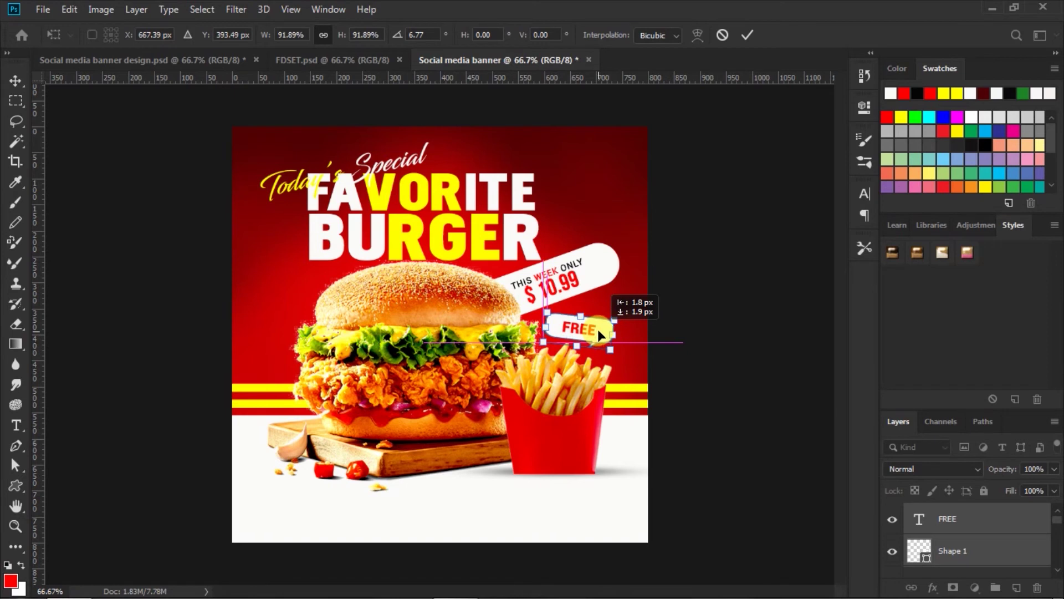
{"action": "left_click_drag", "start_coordinate": [598, 330], "coordinate": [598, 330]}
{"action": "left_click", "coordinate": [743, 35]}
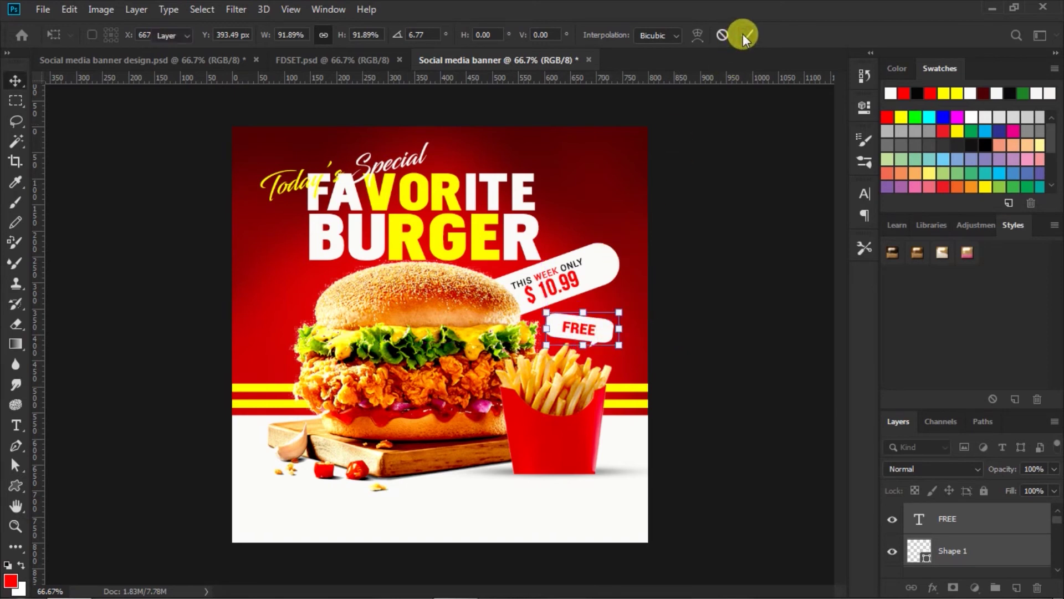
{"action": "left_click", "coordinate": [746, 282]}
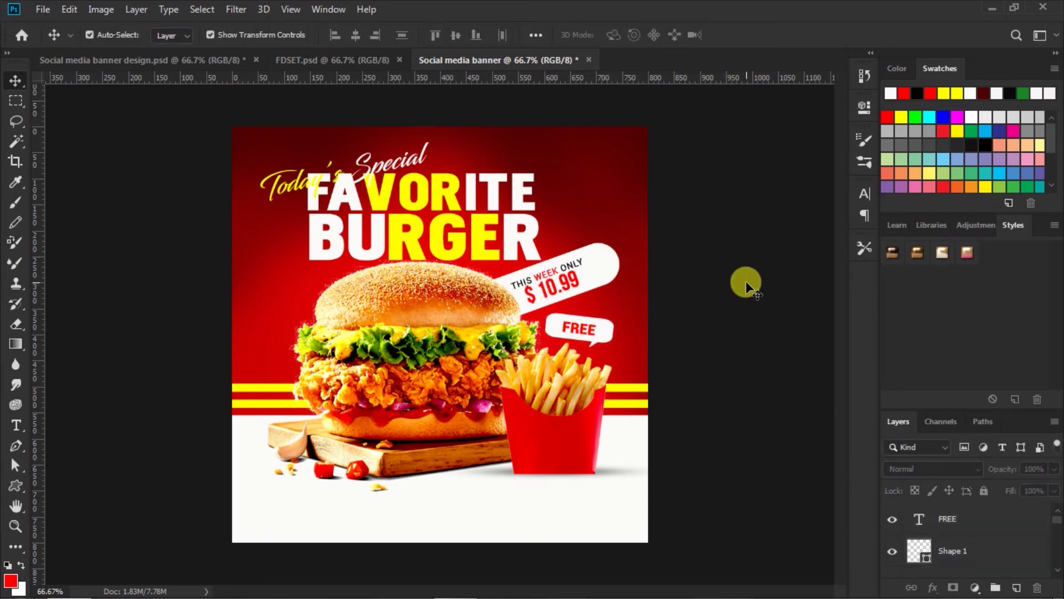
Step: In FDSET.psd, select the delivery scooter logo with its Free Home Delivery text
{"action": "left_click", "coordinate": [312, 58]}
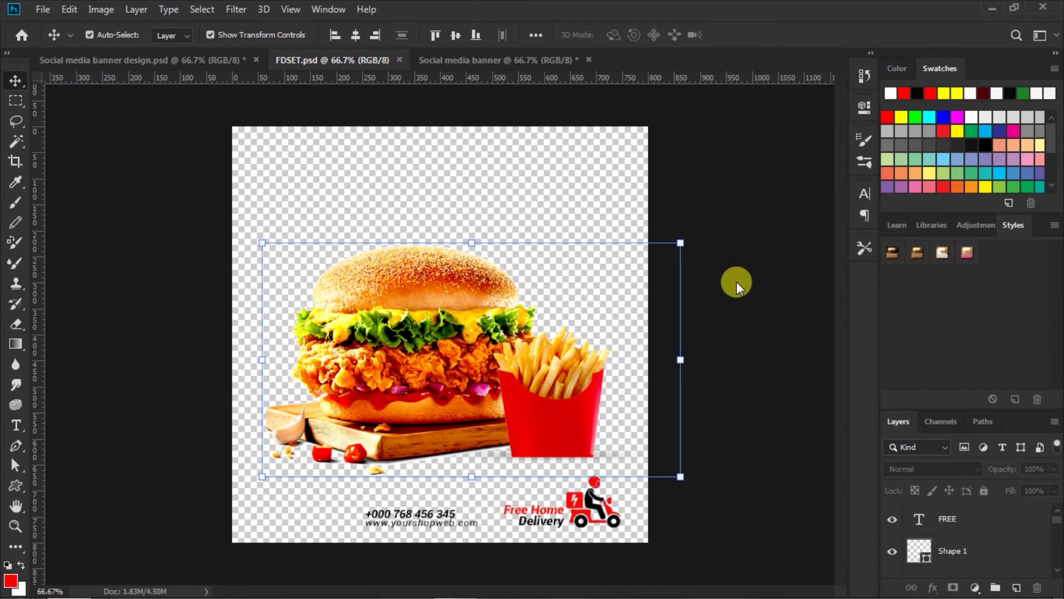
{"action": "left_click", "coordinate": [696, 206]}
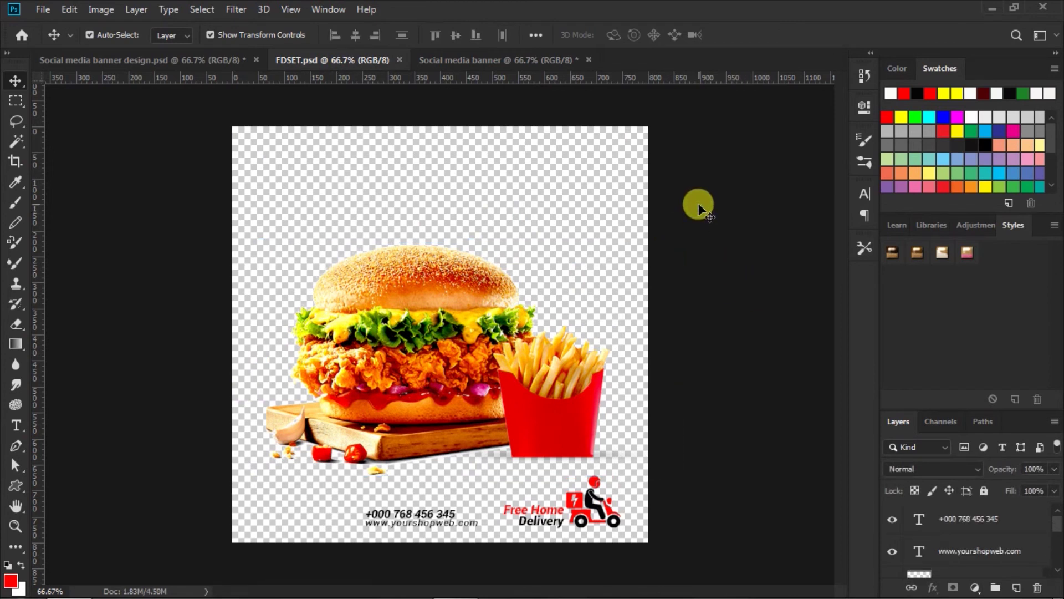
{"action": "left_click", "coordinate": [580, 500]}
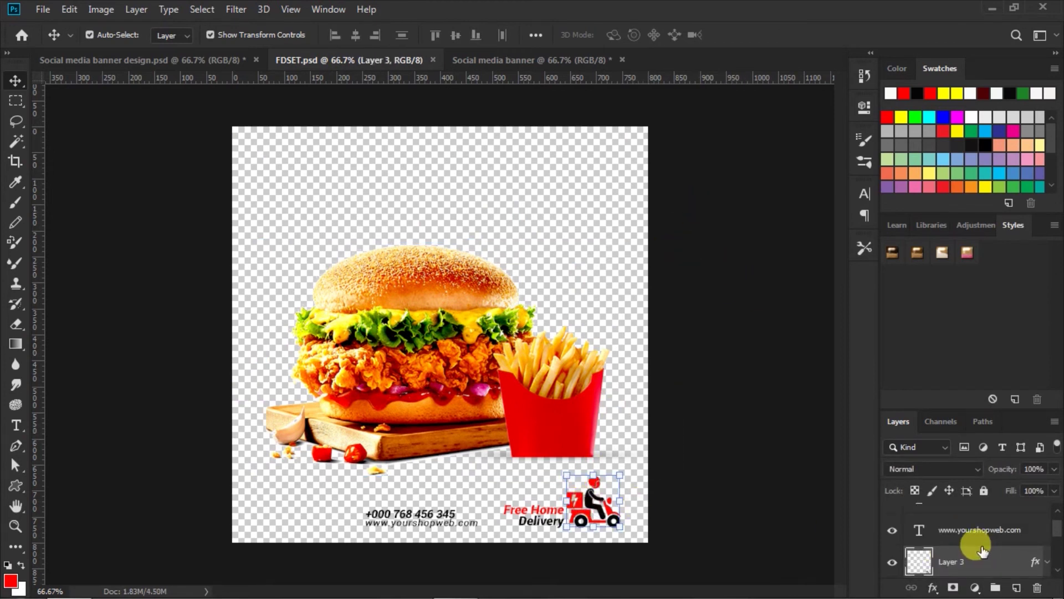
{"action": "scroll", "coordinate": [982, 550], "scroll_direction": "up", "scroll_amount": 1}
{"action": "scroll", "coordinate": [979, 552], "scroll_direction": "down", "scroll_amount": 1}
{"action": "scroll", "coordinate": [978, 552], "scroll_direction": "down", "scroll_amount": 1}
{"action": "scroll", "coordinate": [978, 551], "scroll_direction": "up", "scroll_amount": 1}
{"action": "scroll", "coordinate": [978, 552], "scroll_direction": "down", "scroll_amount": 1}
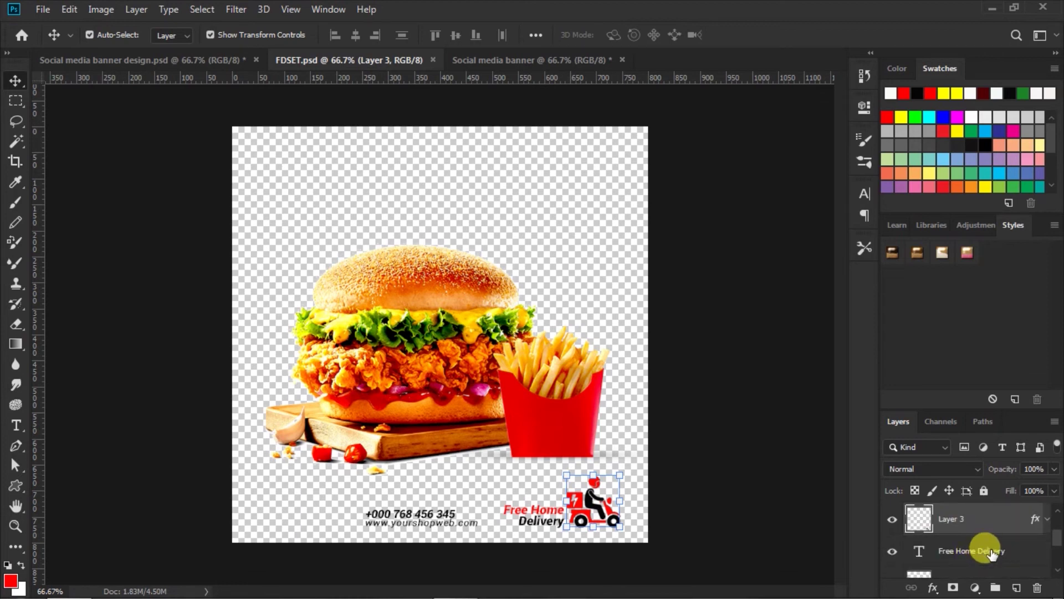
{"action": "left_click", "coordinate": [990, 552], "text": "ctrl"}
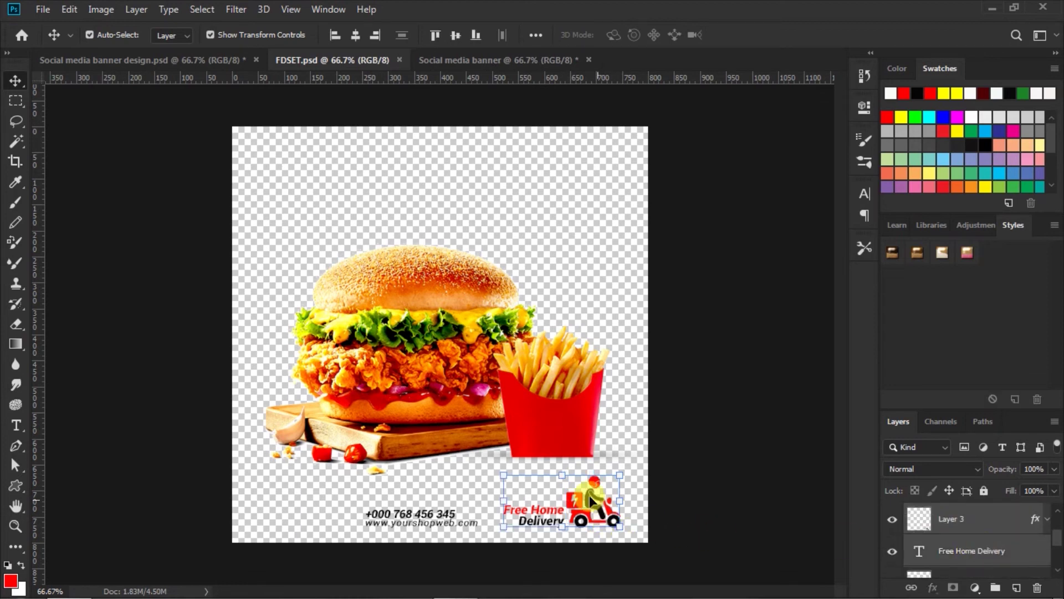
Step: Copy the delivery logo into the Social media banner at its bottom-right corner
{"action": "left_click_drag", "start_coordinate": [590, 499], "coordinate": [484, 64]}
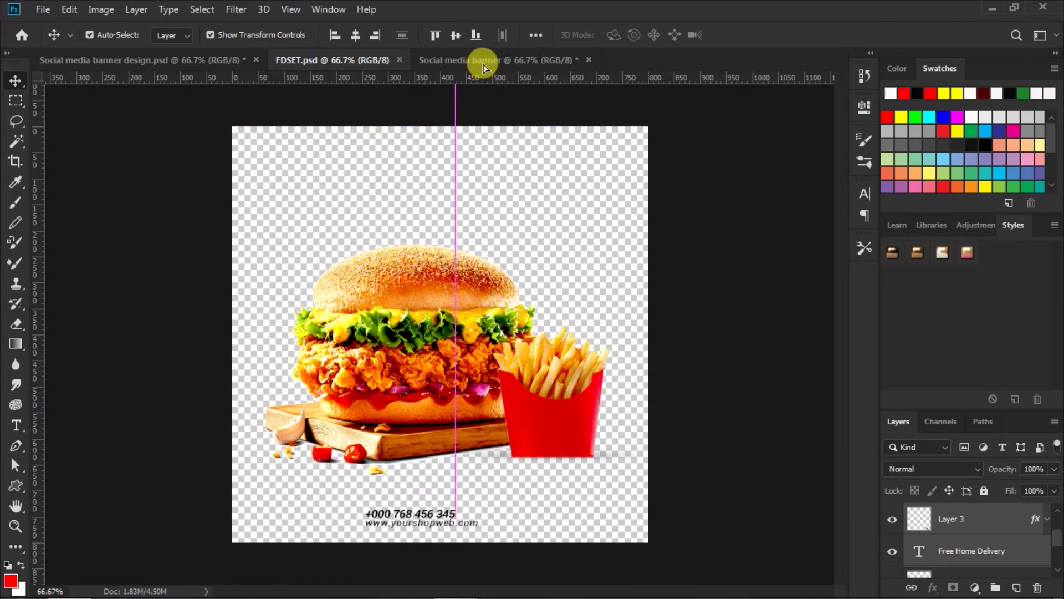
{"action": "left_click_drag", "start_coordinate": [483, 64], "coordinate": [581, 507]}
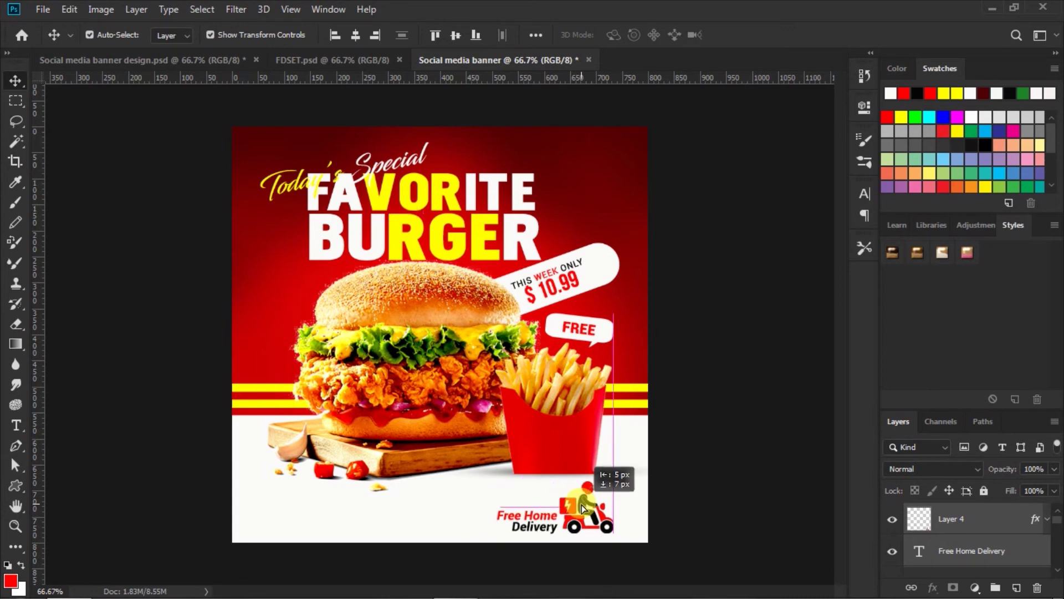
{"action": "left_click_drag", "start_coordinate": [580, 505], "coordinate": [580, 504]}
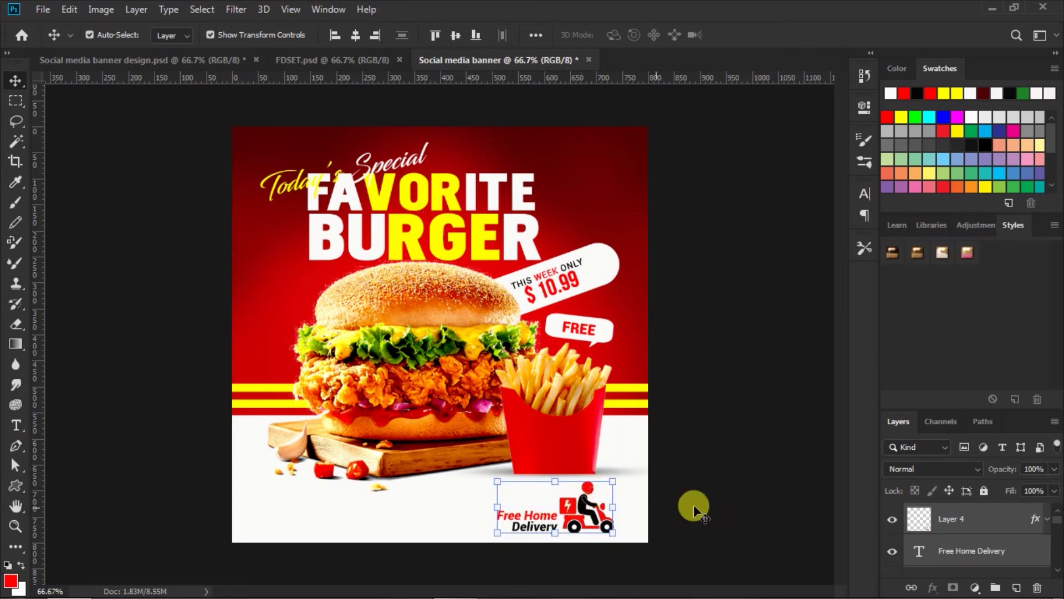
{"action": "left_click", "coordinate": [318, 61]}
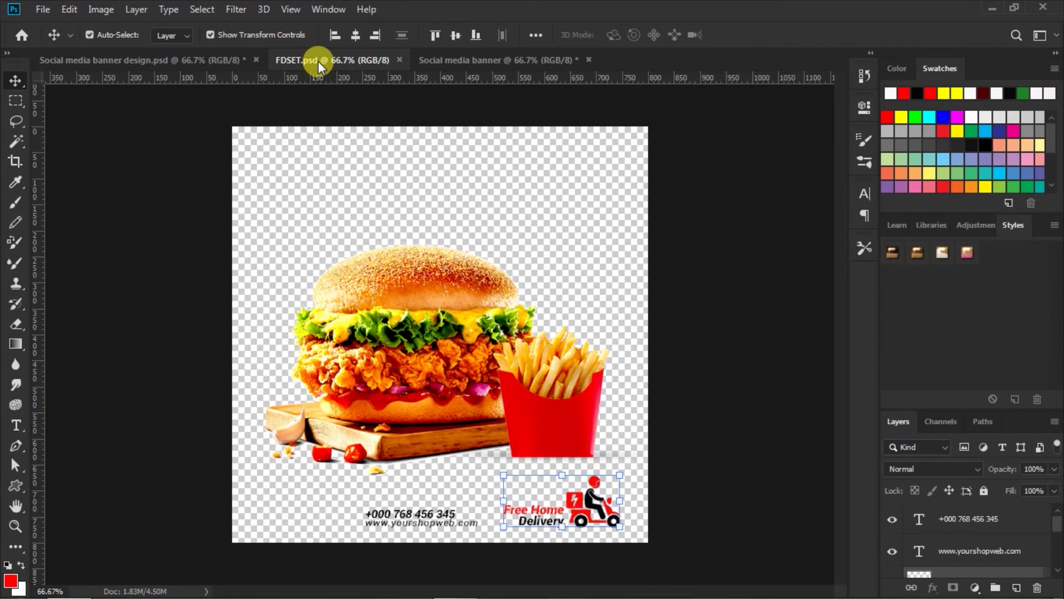
Step: Copy the phone number and website text from FDSET.psd beside the banner's delivery logo
{"action": "left_click", "coordinate": [427, 510]}
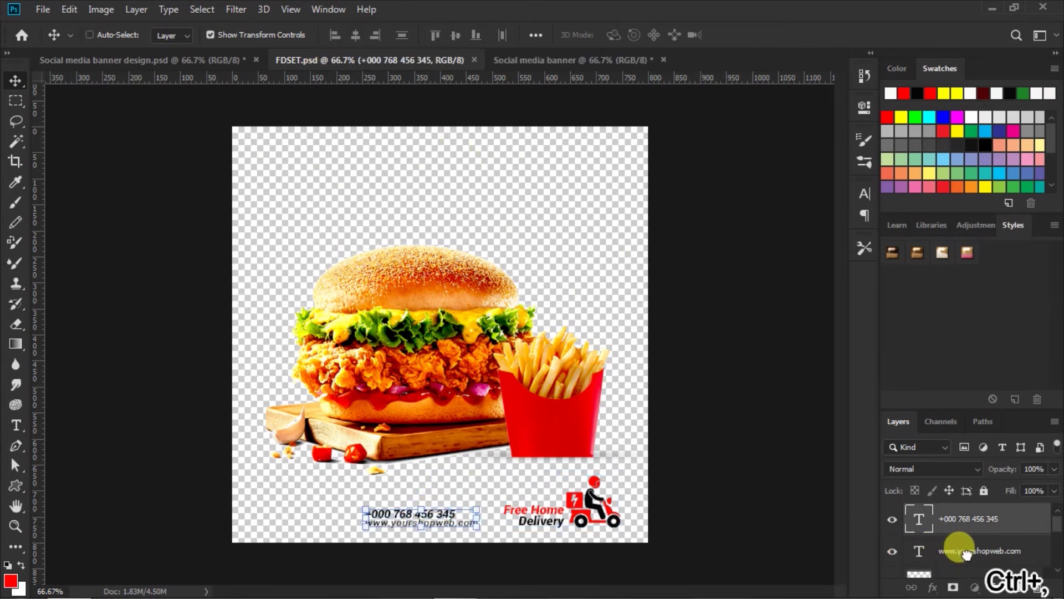
{"action": "left_click", "coordinate": [942, 544], "text": "ctrl"}
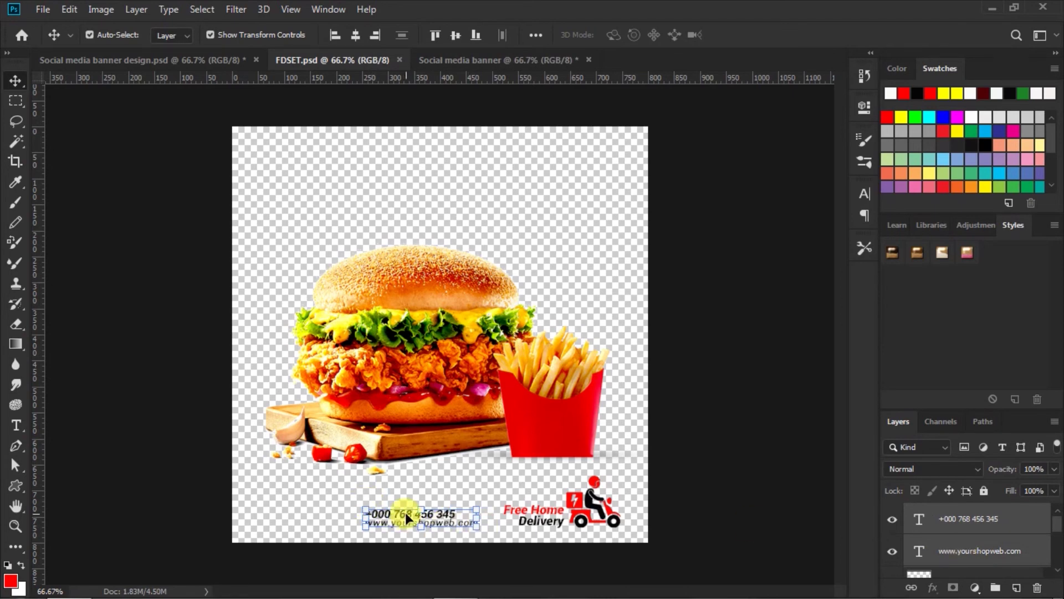
{"action": "left_click_drag", "start_coordinate": [407, 521], "coordinate": [472, 62]}
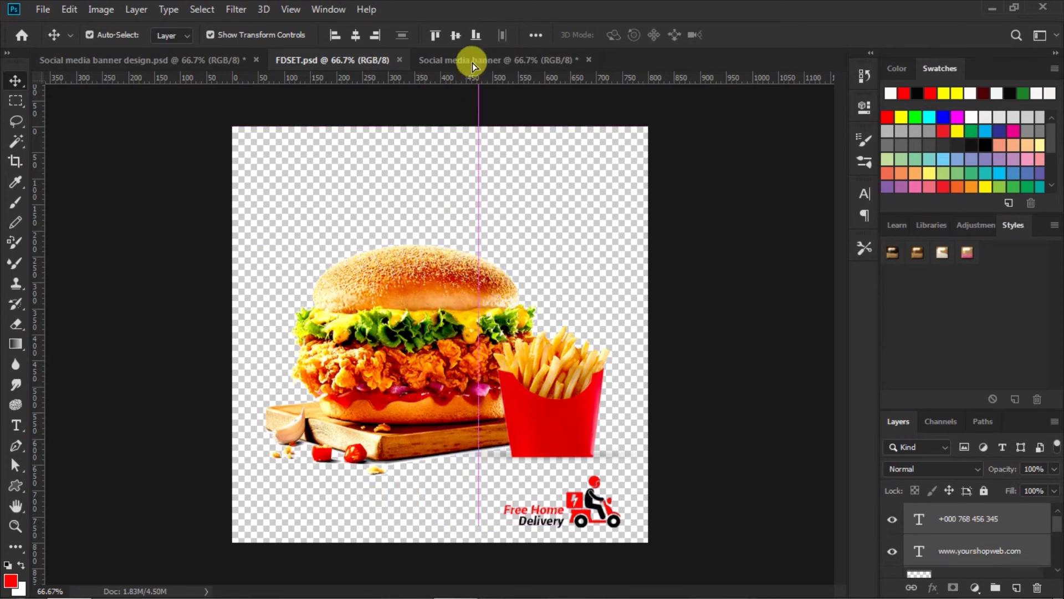
{"action": "left_click_drag", "start_coordinate": [472, 62], "coordinate": [390, 526]}
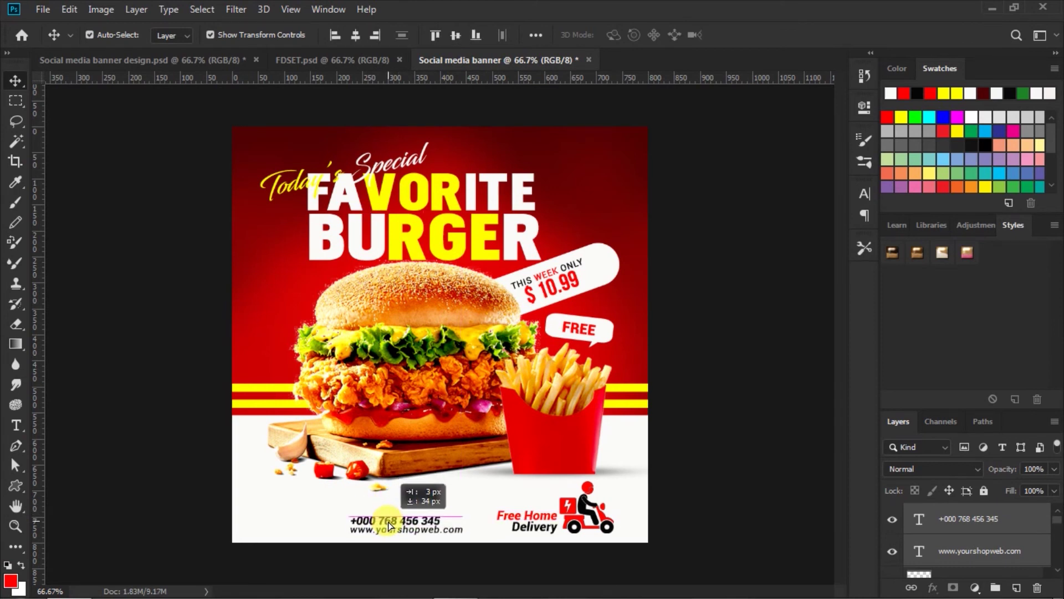
{"action": "left_click_drag", "start_coordinate": [388, 522], "coordinate": [389, 523]}
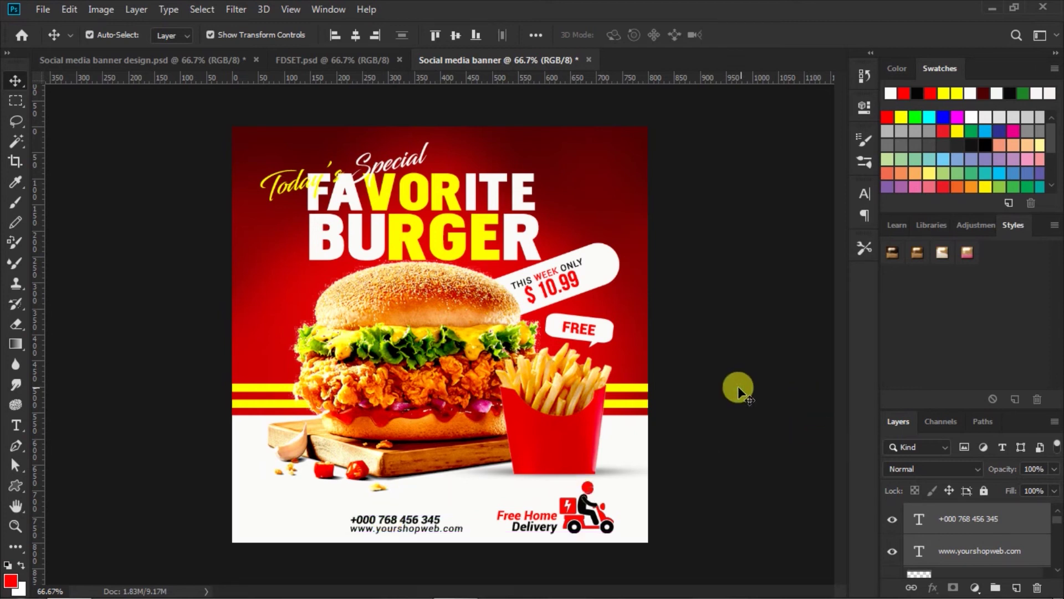
{"action": "left_click", "coordinate": [735, 386]}
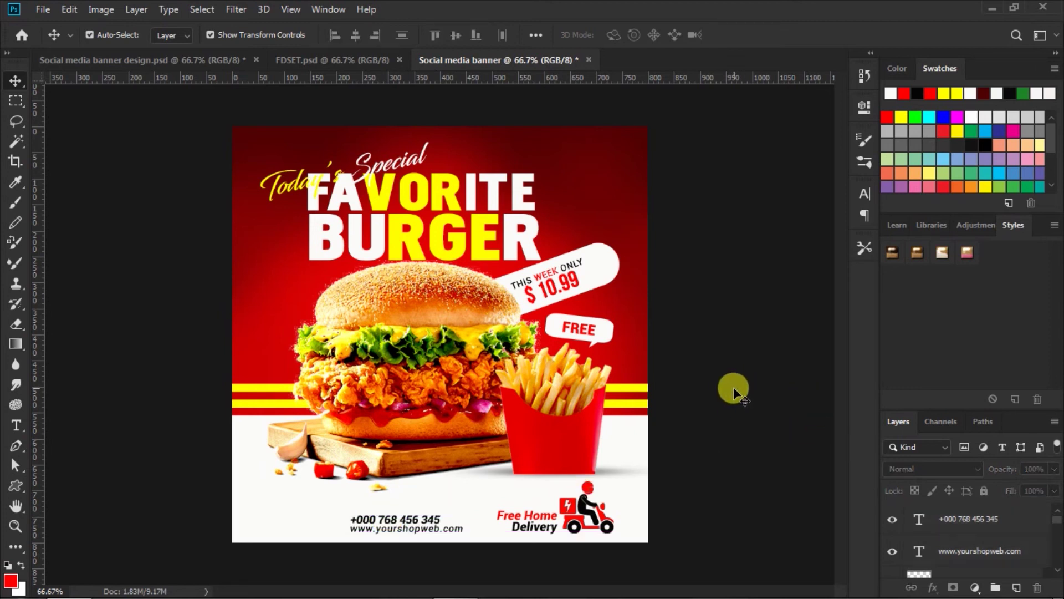
Step: Draw a red 155×39 px rectangle at bottom-left and round its corners into a pill
{"action": "left_click", "coordinate": [19, 490]}
{"action": "left_click", "coordinate": [67, 490]}
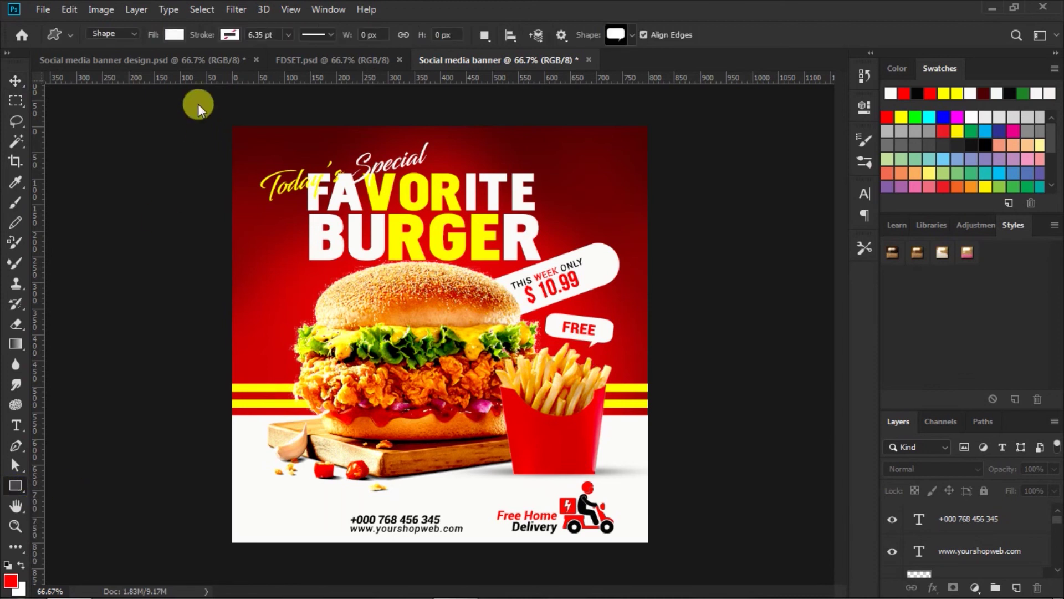
{"action": "left_click", "coordinate": [174, 33]}
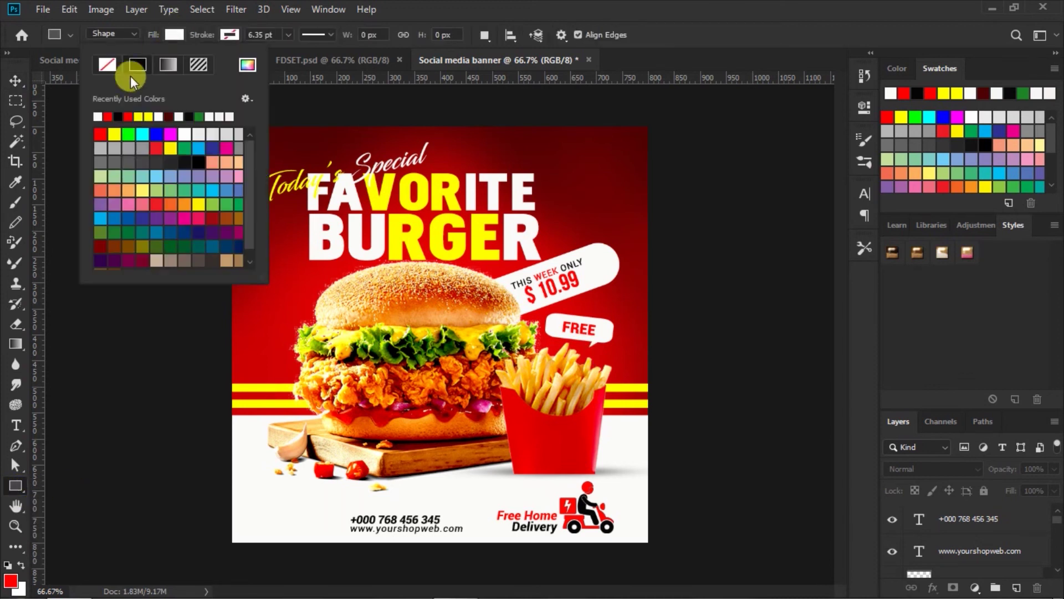
{"action": "left_click", "coordinate": [107, 116]}
{"action": "left_click", "coordinate": [173, 34]}
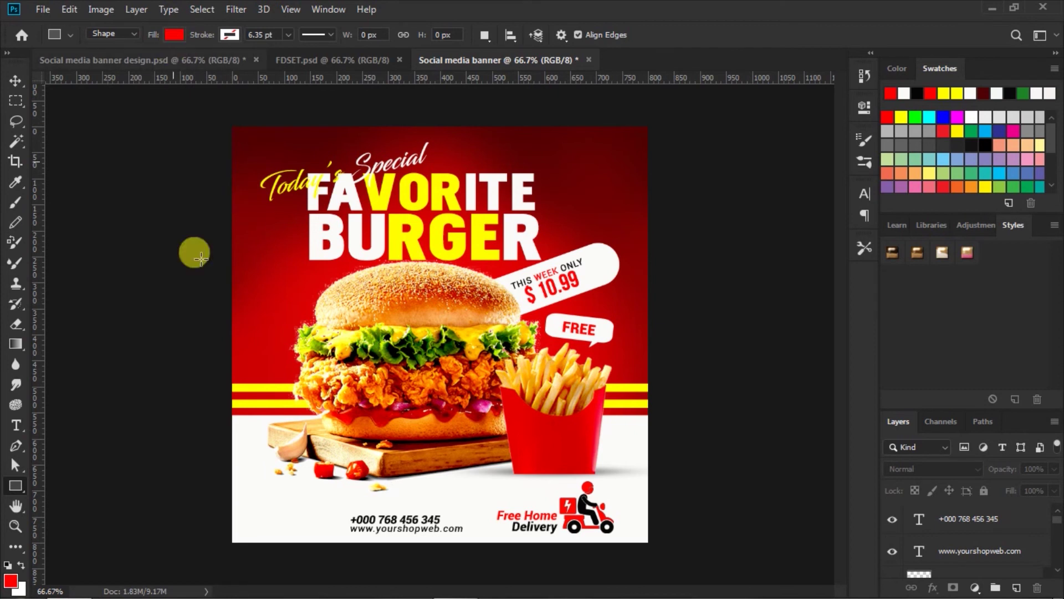
{"action": "left_click_drag", "start_coordinate": [250, 516], "coordinate": [328, 533]}
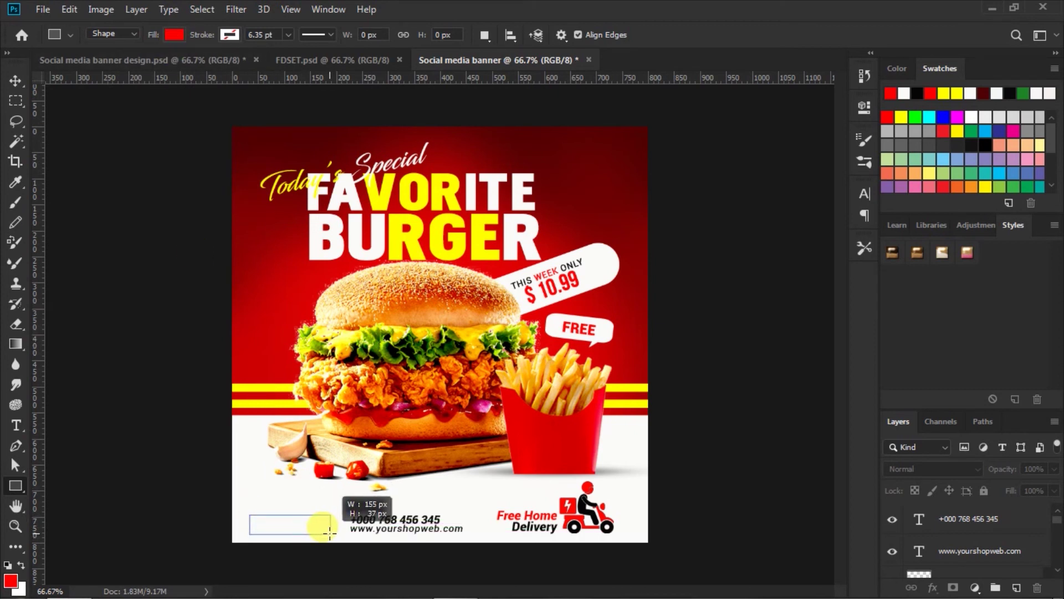
{"action": "left_click_drag", "start_coordinate": [328, 533], "coordinate": [330, 534]}
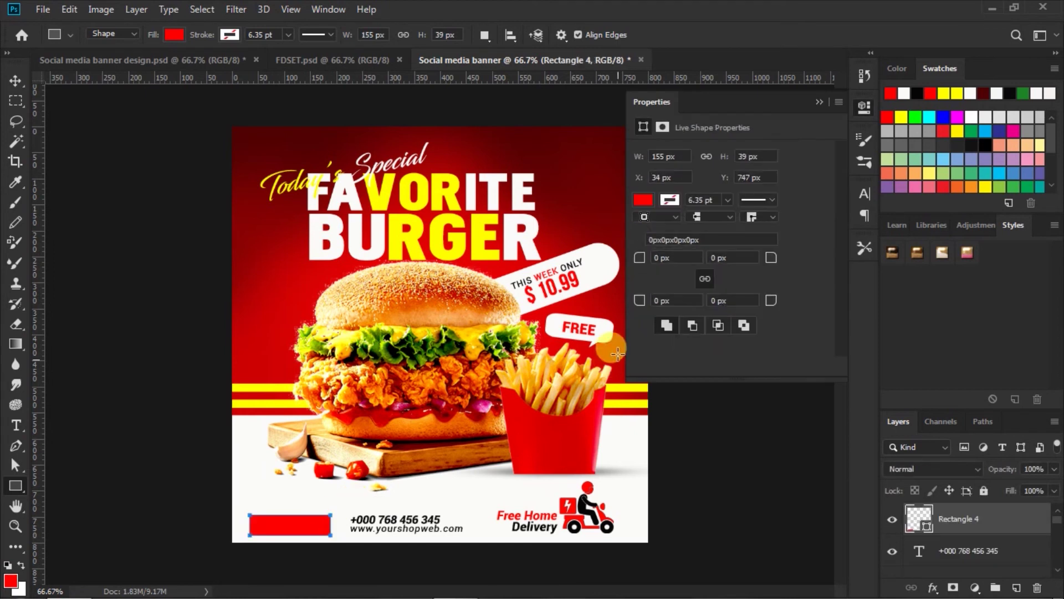
{"action": "left_click_drag", "start_coordinate": [638, 257], "coordinate": [702, 257]}
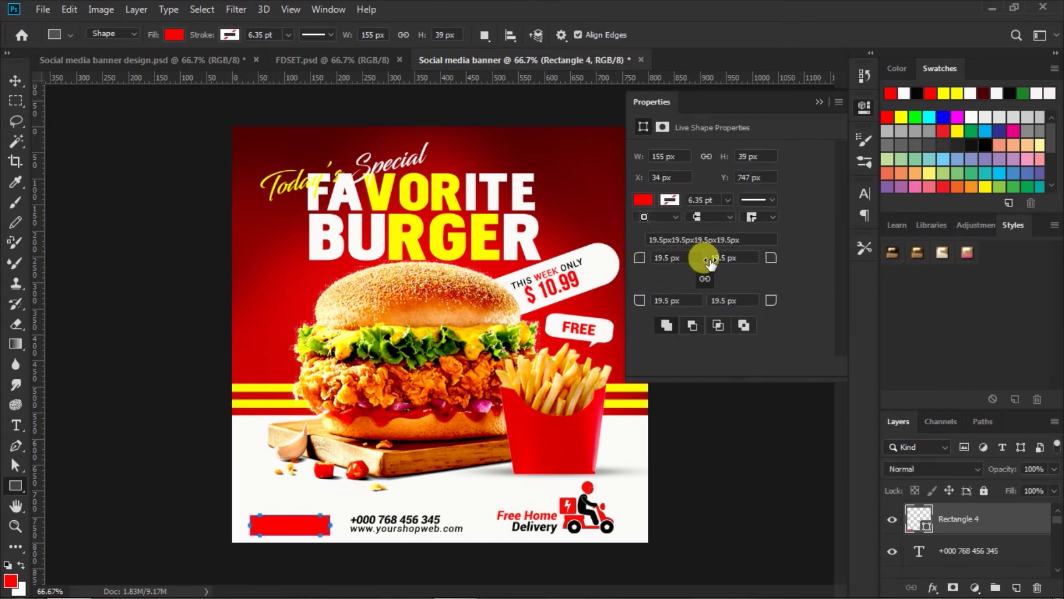
{"action": "left_click", "coordinate": [818, 103]}
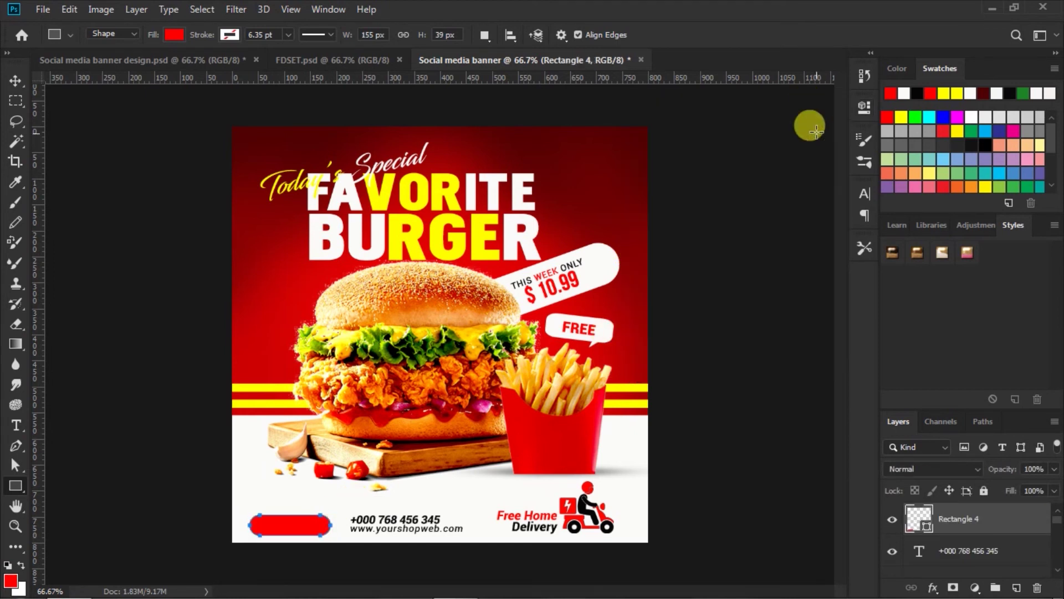
Step: Align the red pill with the contact text at the banner's bottom-left
{"action": "left_click", "coordinate": [16, 81]}
{"action": "left_click", "coordinate": [311, 525]}
{"action": "left_click_drag", "start_coordinate": [311, 525], "coordinate": [306, 526]}
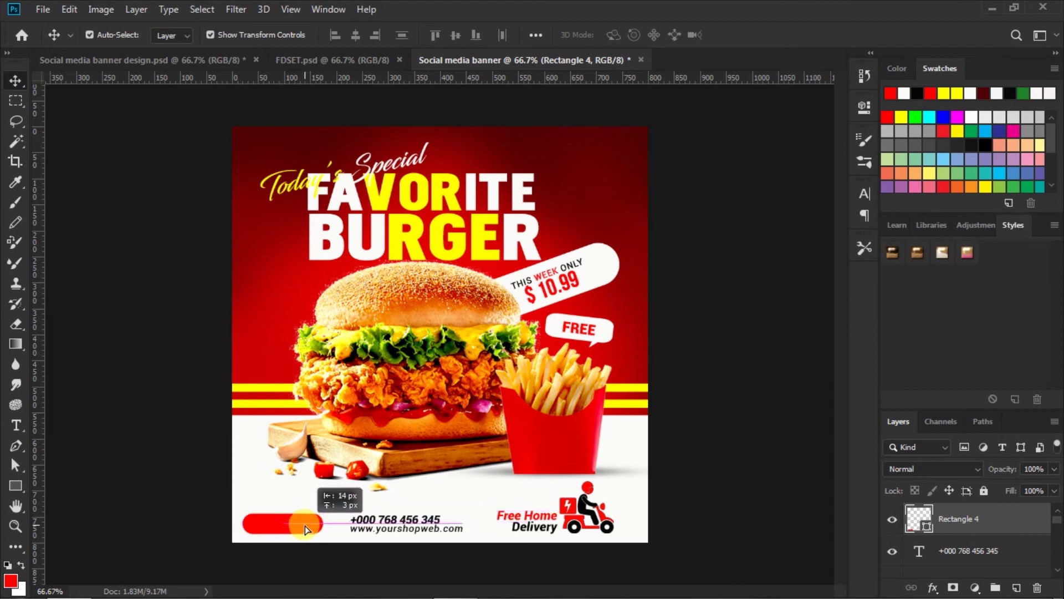
{"action": "left_click_drag", "start_coordinate": [305, 528], "coordinate": [306, 528]}
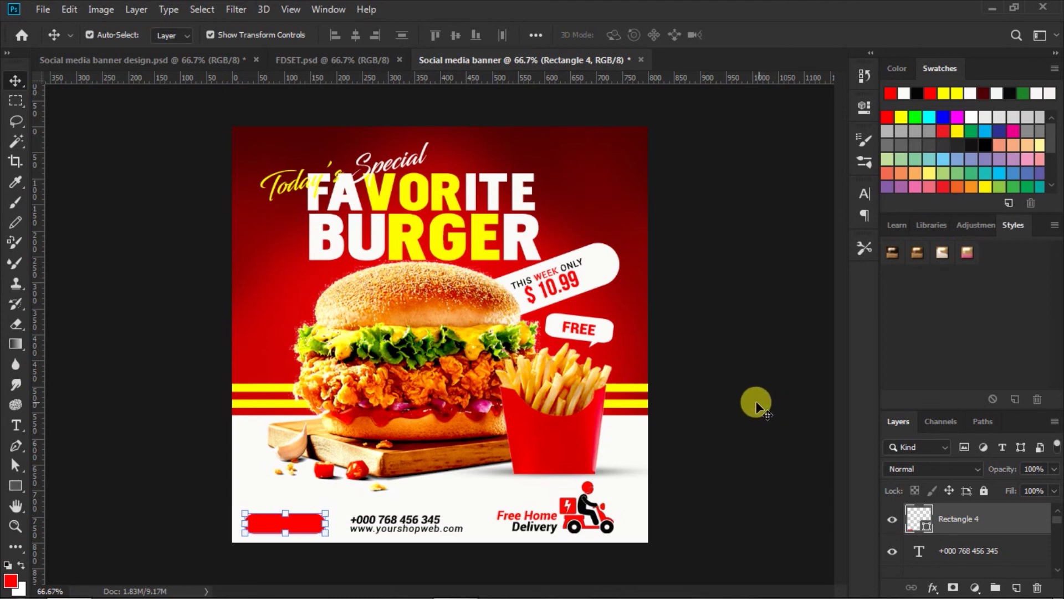
{"action": "left_click", "coordinate": [731, 422]}
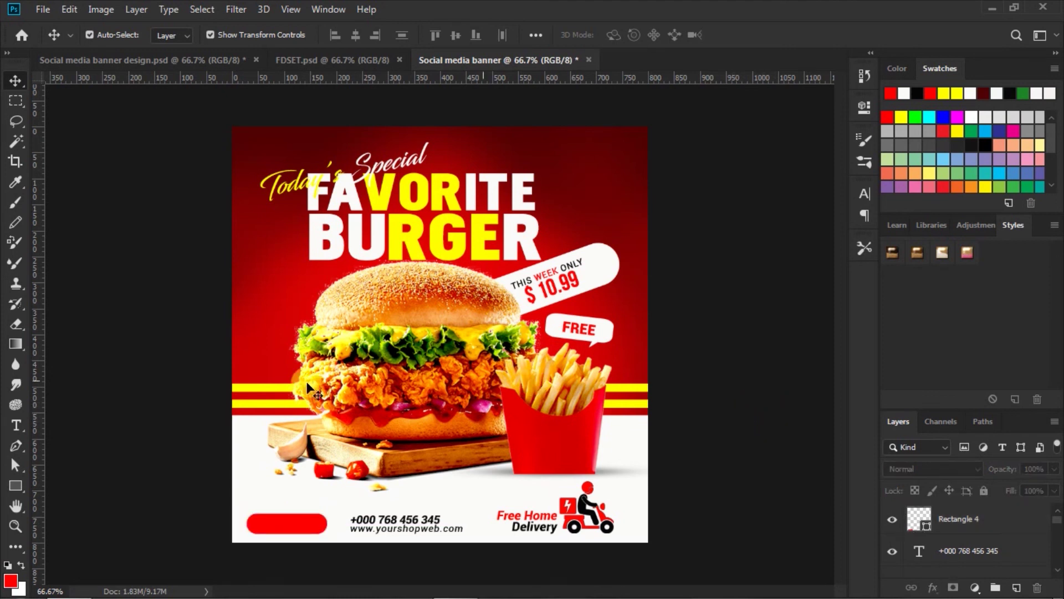
Step: Set the Type tool to 24 pt with the headline's yellow as text colour
{"action": "left_click", "coordinate": [17, 424]}
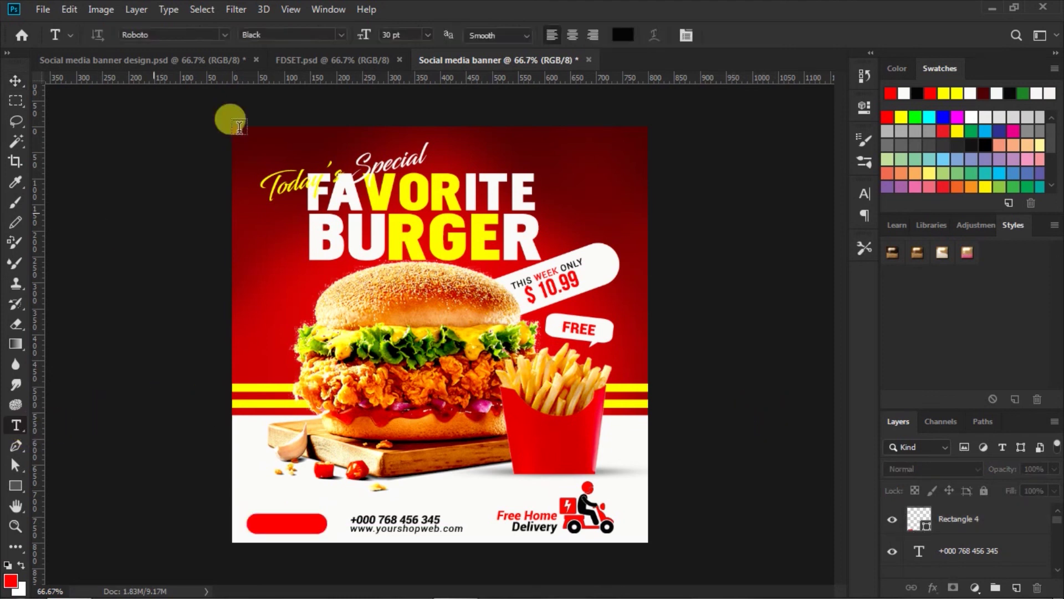
{"action": "left_click", "coordinate": [428, 35]}
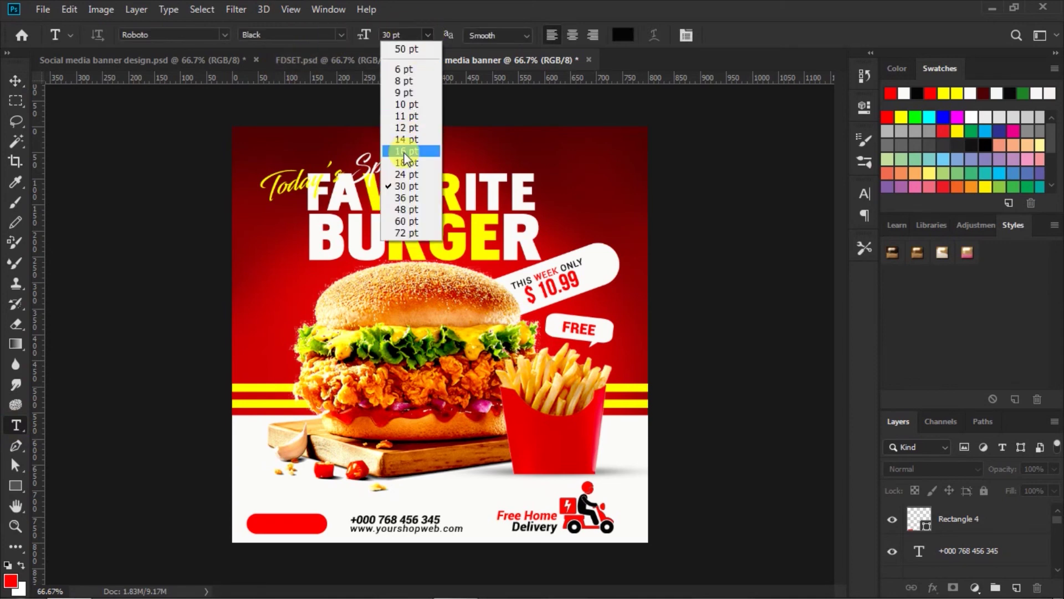
{"action": "left_click", "coordinate": [406, 177]}
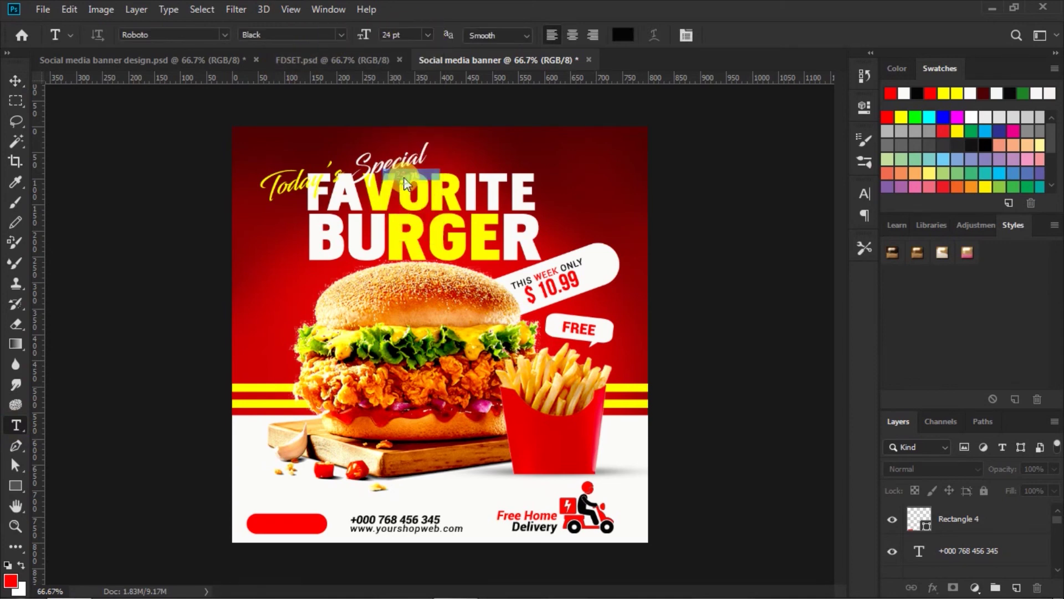
{"action": "left_click", "coordinate": [622, 35]}
{"action": "left_click", "coordinate": [442, 228]}
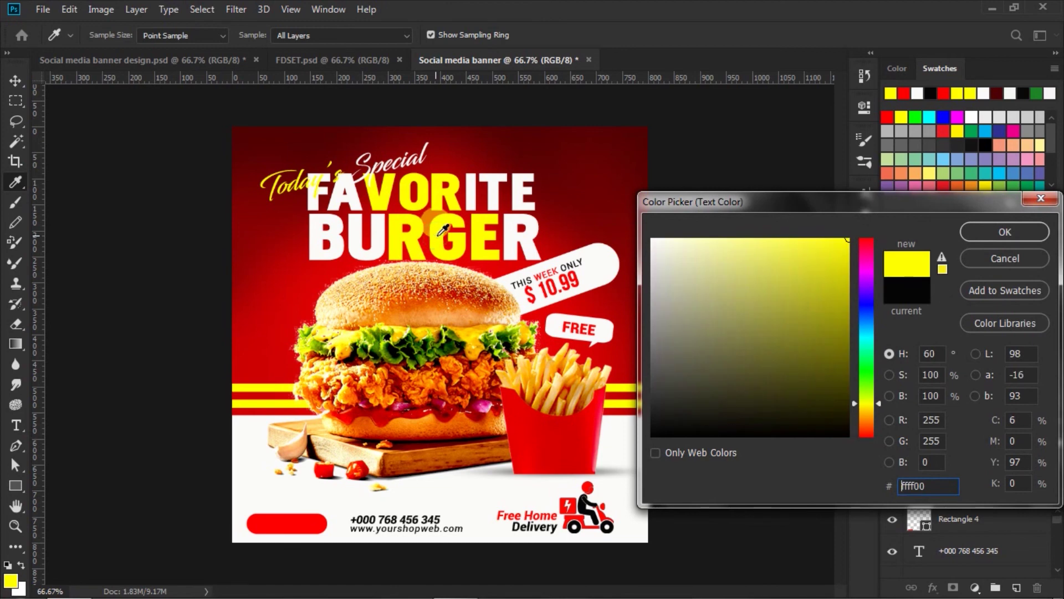
{"action": "left_click", "coordinate": [987, 231]}
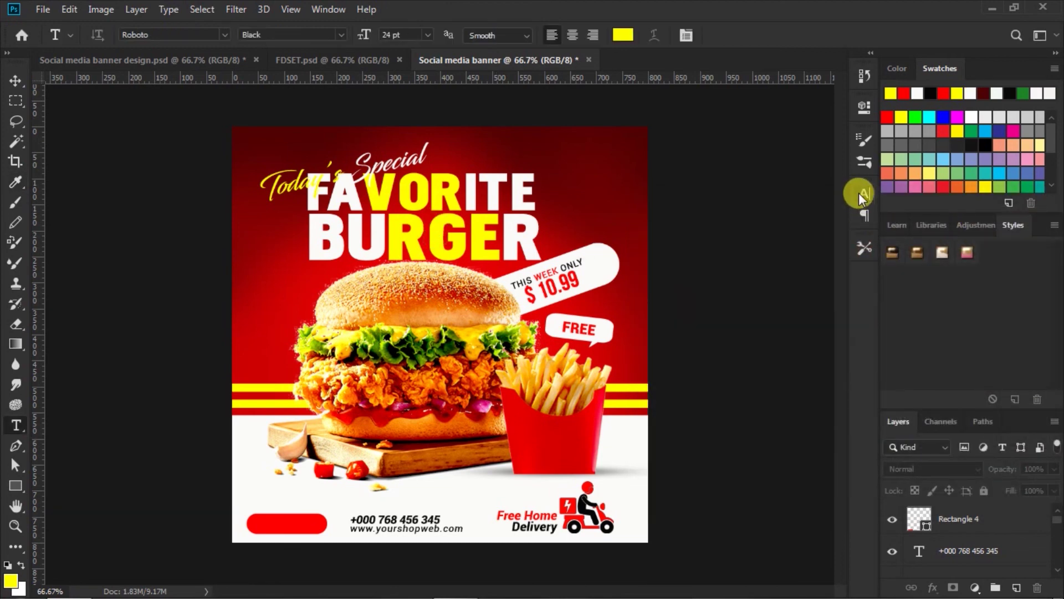
Step: Start a new Roboto Black text layer on the red pill and clear its placeholder text
{"action": "left_click", "coordinate": [863, 192]}
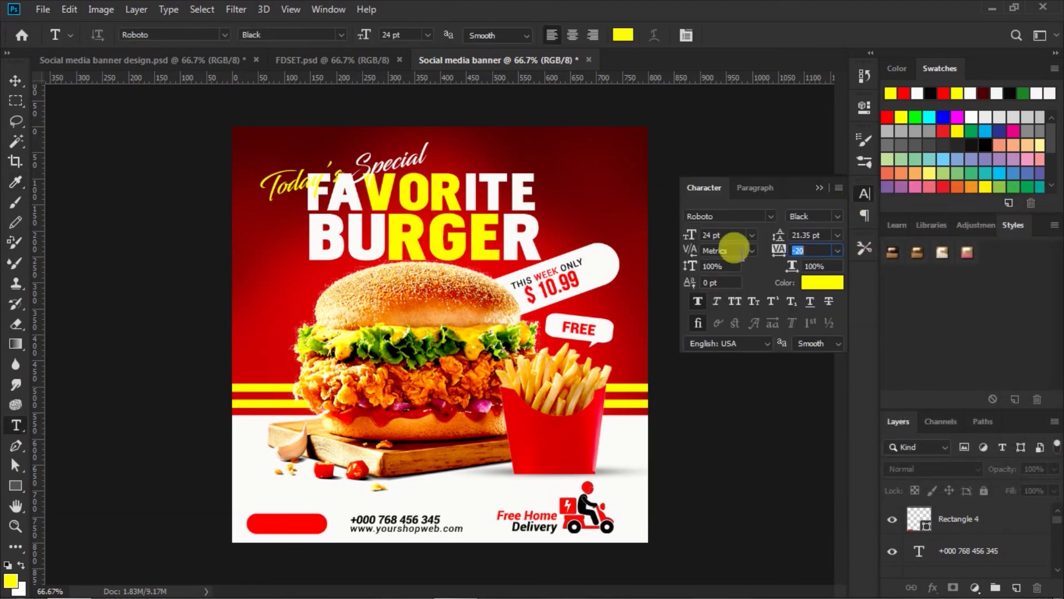
{"action": "left_click", "coordinate": [819, 190]}
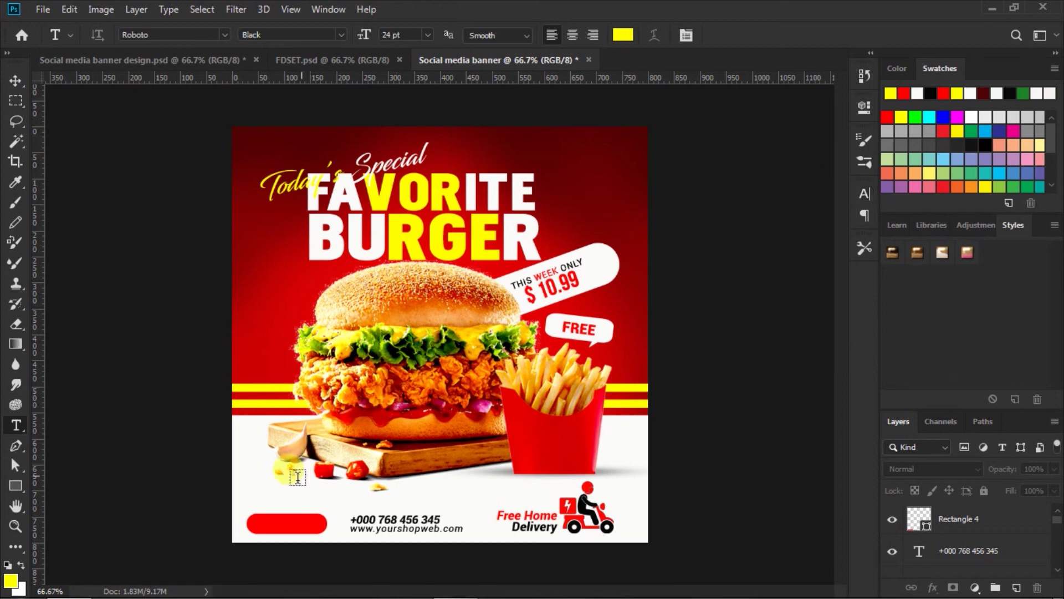
{"action": "left_click", "coordinate": [260, 523]}
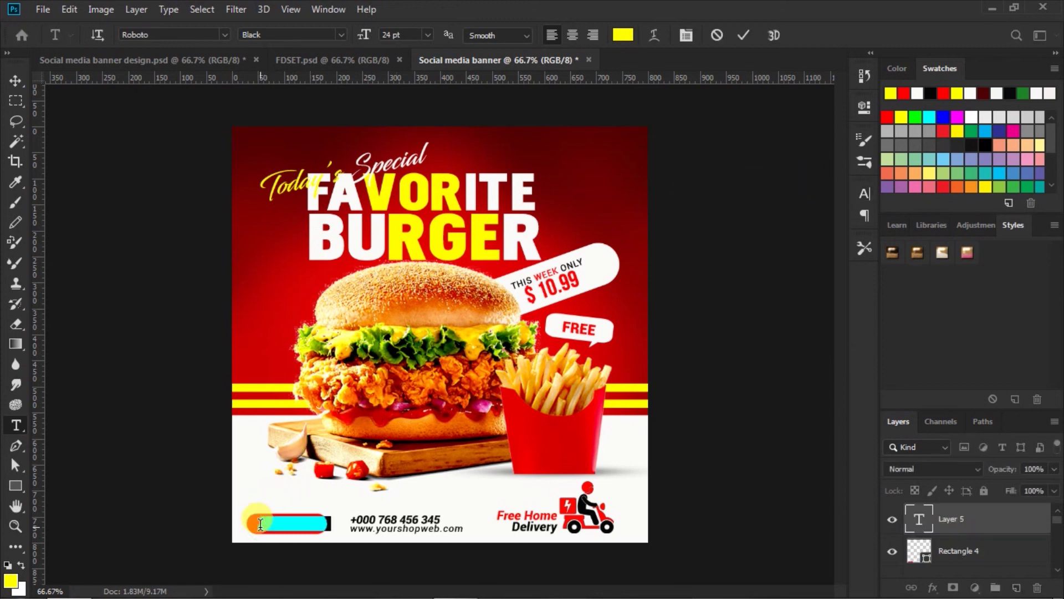
{"action": "key", "text": "BackSpace"}
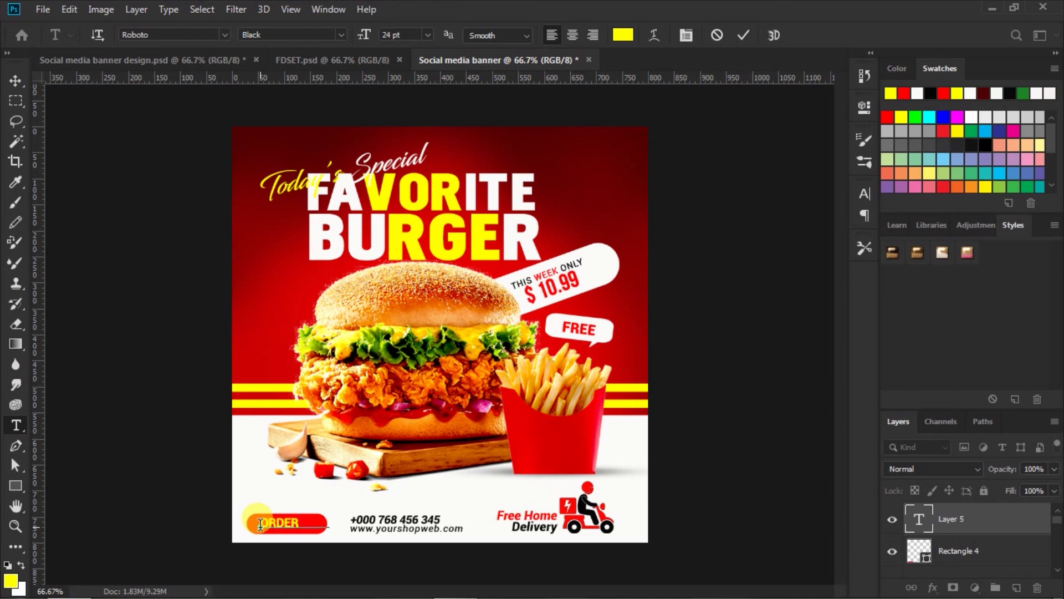
{"action": "type", "text": "NOW"}
Step: Commit the ORDER NOW text and scale it down to 84%
{"action": "left_click", "coordinate": [743, 36]}
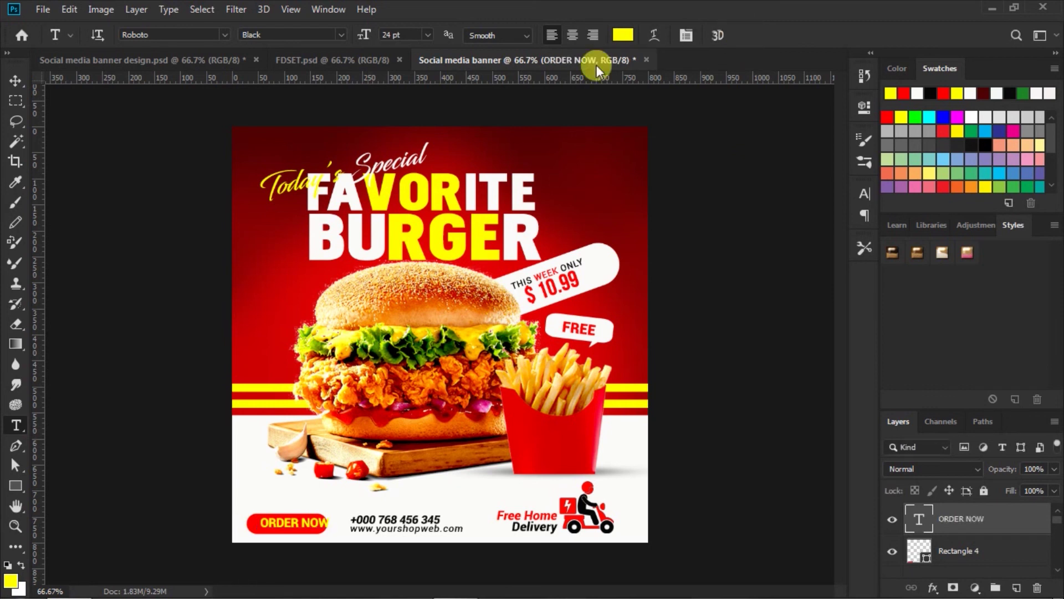
{"action": "left_click", "coordinate": [14, 82]}
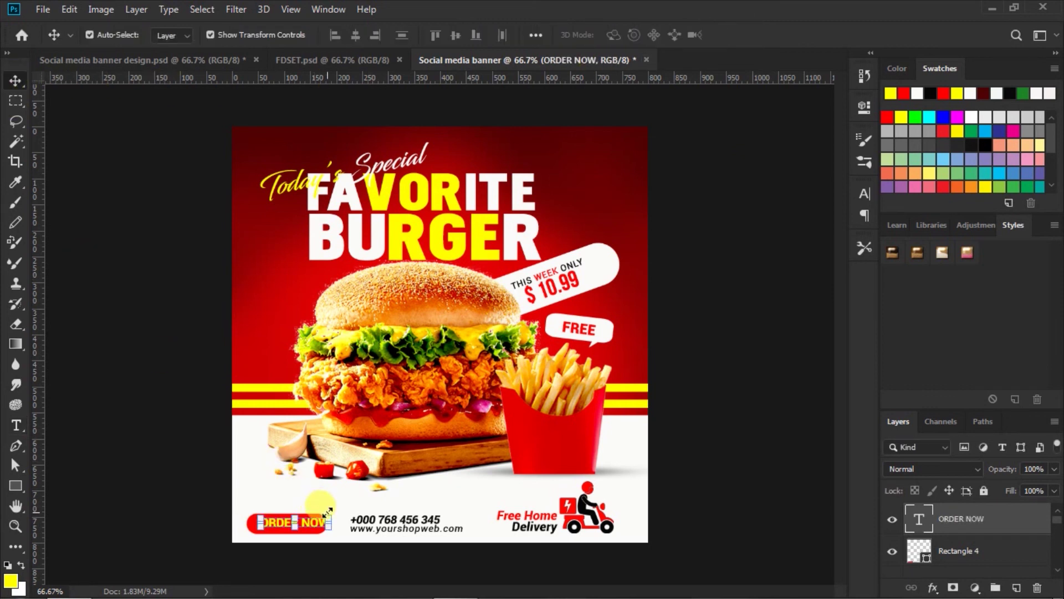
{"action": "left_click", "coordinate": [330, 517]}
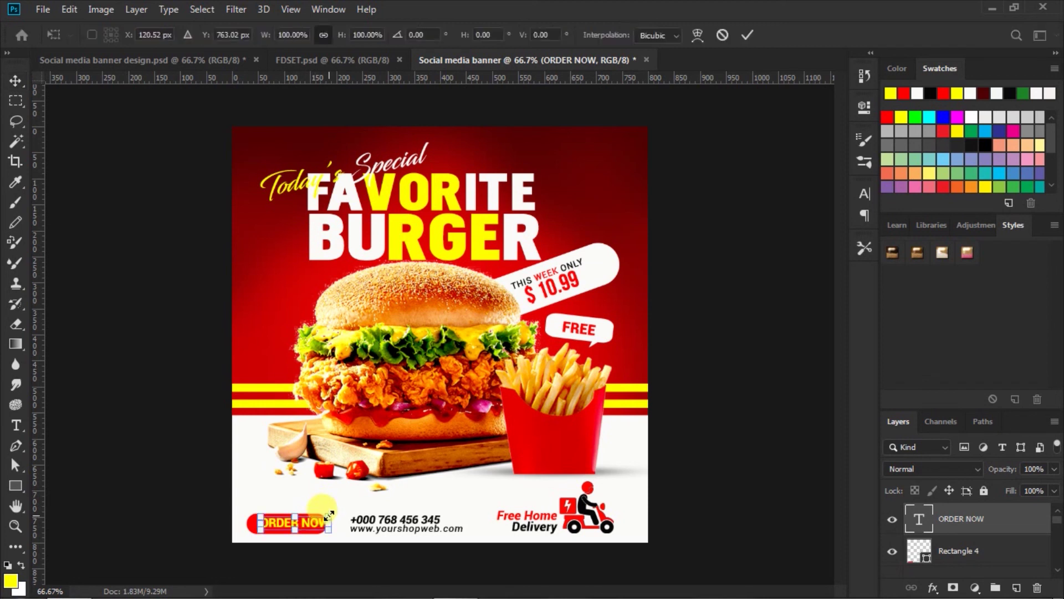
{"action": "left_click_drag", "start_coordinate": [330, 515], "coordinate": [318, 520]}
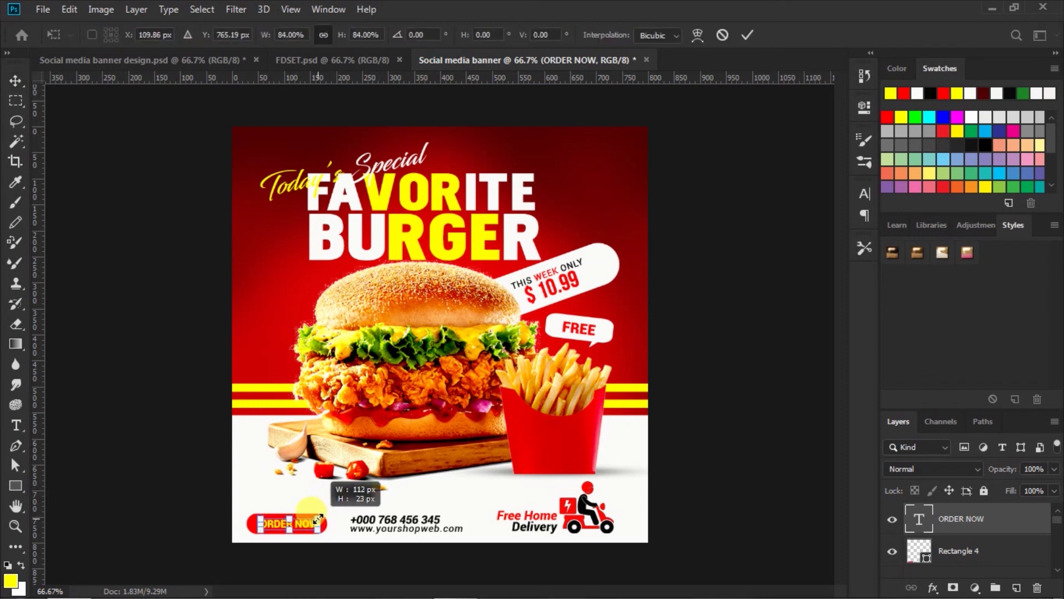
{"action": "left_click", "coordinate": [742, 36]}
Step: Centre ORDER NOW on the red Rectangle 4 button and nudge the button group into place
{"action": "left_click", "coordinate": [954, 551], "text": "shift"}
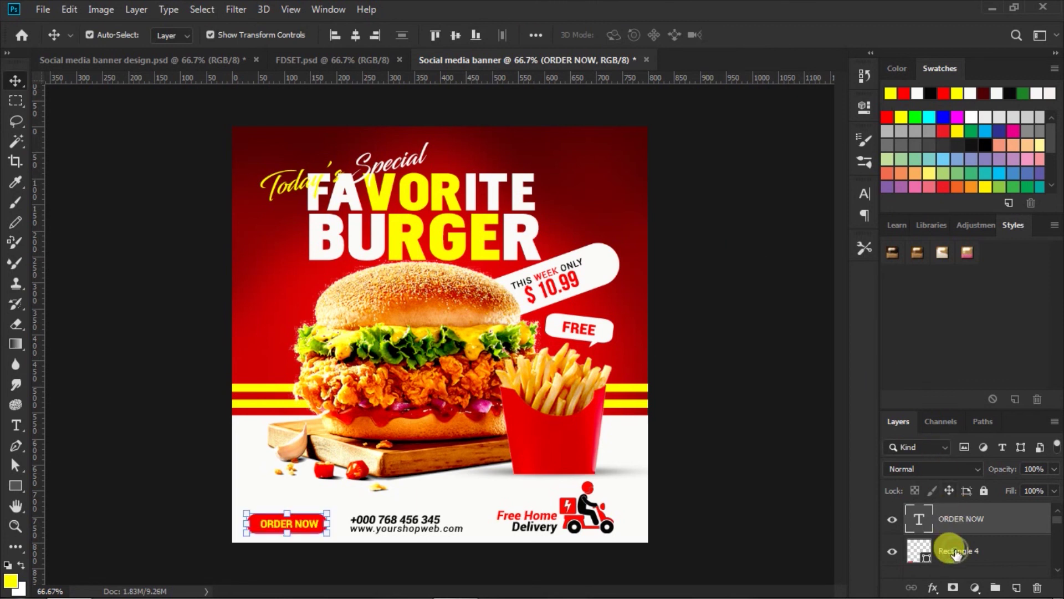
{"action": "left_click", "coordinate": [353, 35]}
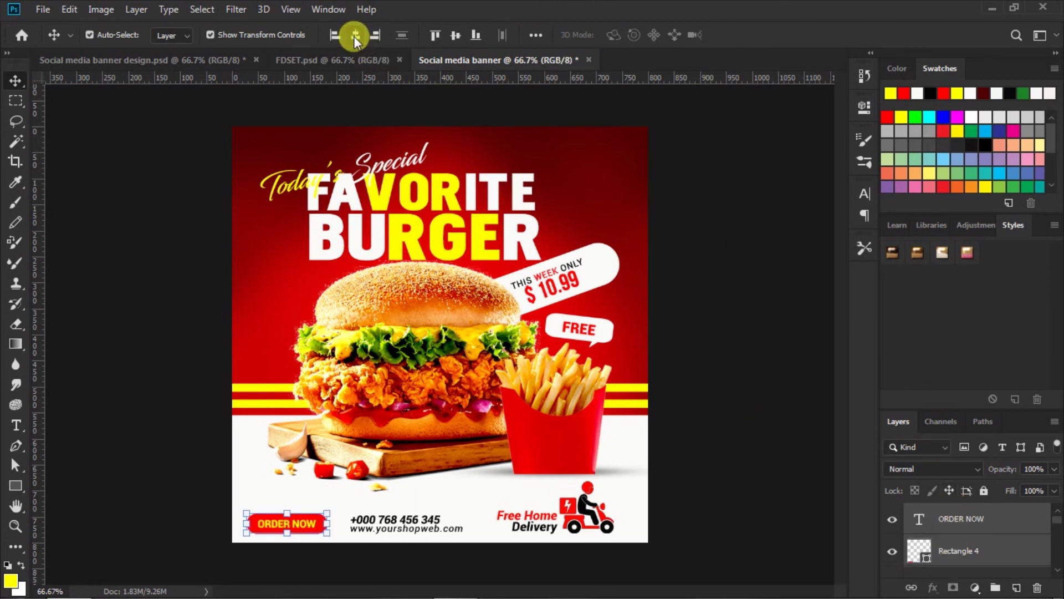
{"action": "left_click", "coordinate": [458, 36]}
{"action": "left_click_drag", "start_coordinate": [317, 519], "coordinate": [315, 516]}
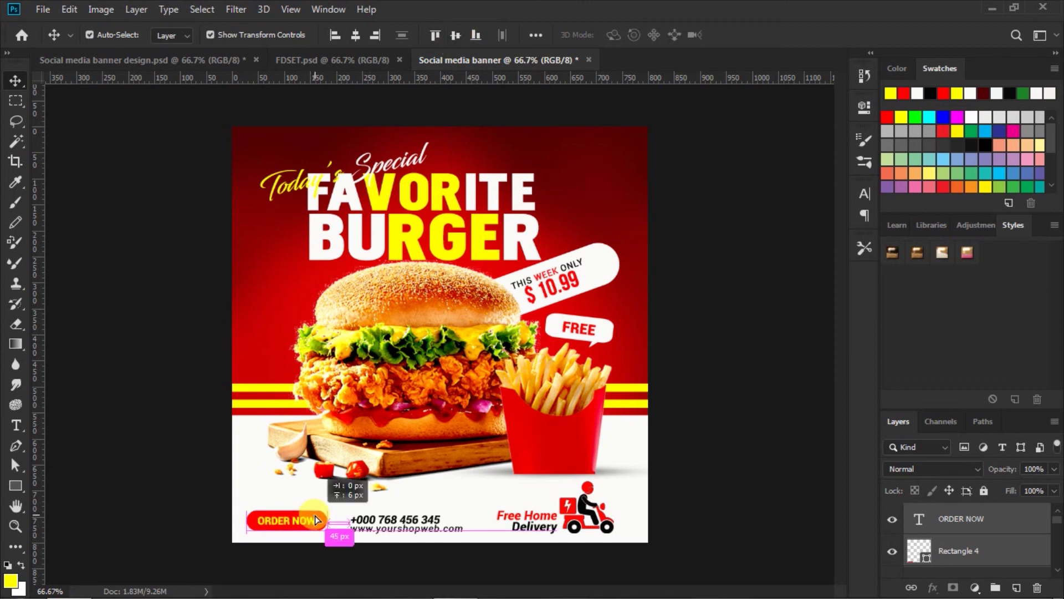
{"action": "left_click_drag", "start_coordinate": [316, 520], "coordinate": [315, 517]}
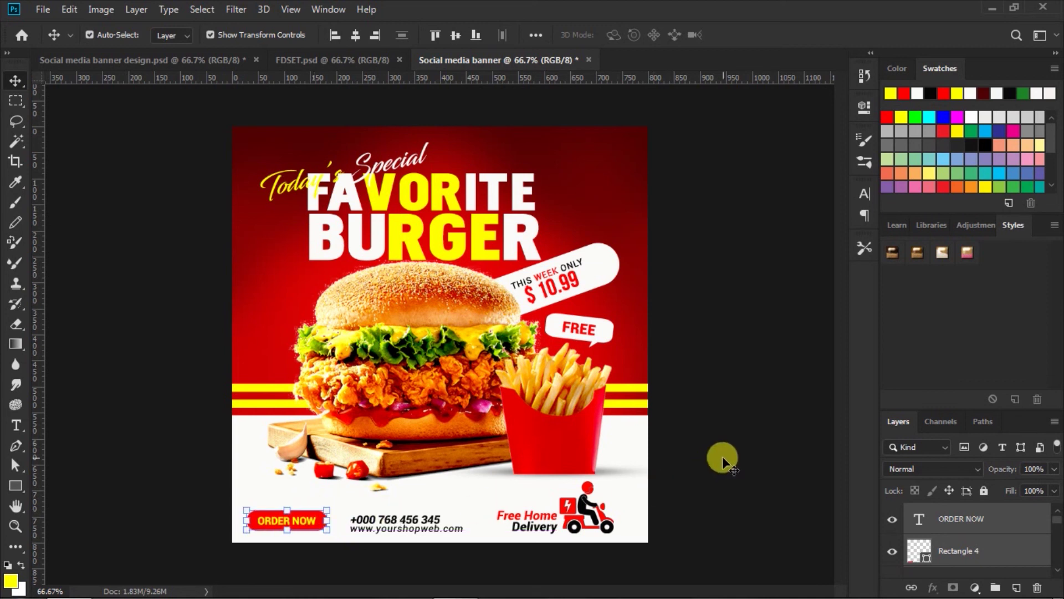
{"action": "key", "text": "Down"}
{"action": "key", "text": "Down"}
{"action": "key", "text": "Down"}
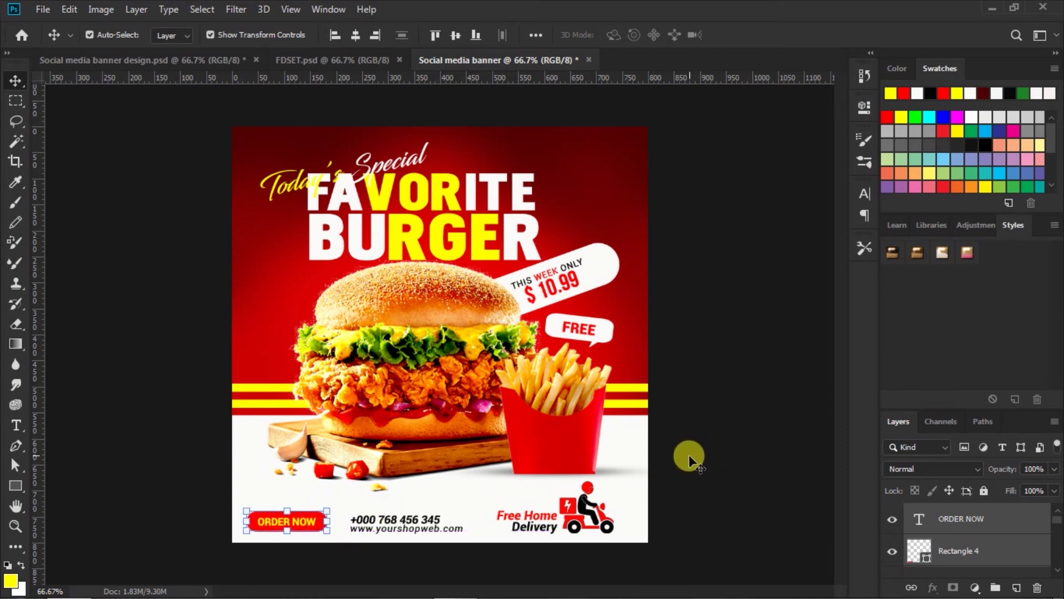
{"action": "left_click", "coordinate": [690, 453]}
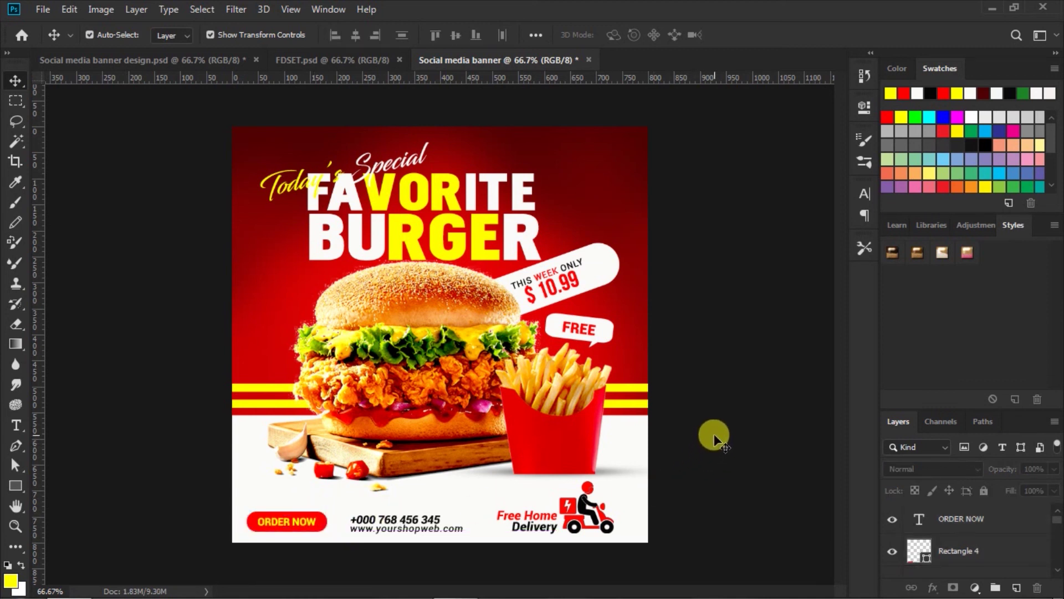
{"action": "left_click", "coordinate": [405, 524]}
Step: Shift the phone number and website lines slightly right and up
{"action": "scroll", "coordinate": [962, 554], "scroll_direction": "down", "scroll_amount": 2}
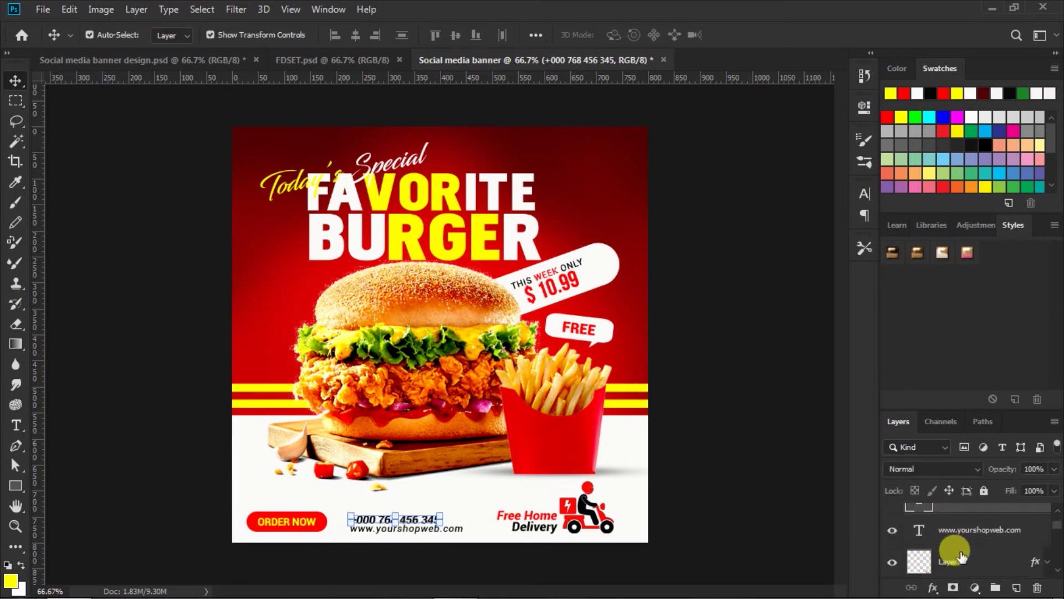
{"action": "left_click", "coordinate": [950, 530], "text": "ctrl"}
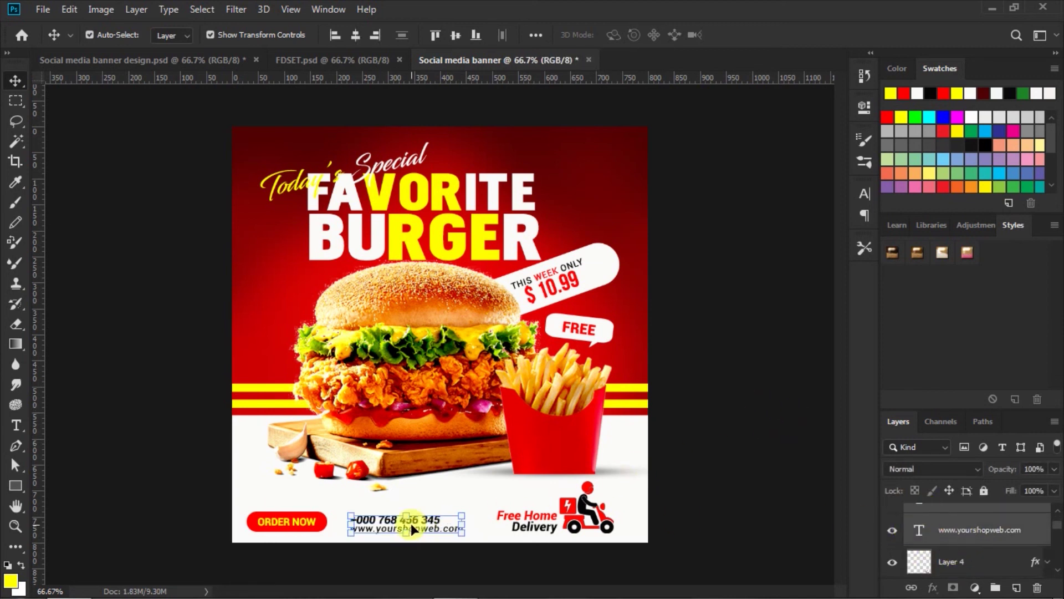
{"action": "left_click_drag", "start_coordinate": [412, 529], "coordinate": [438, 526]}
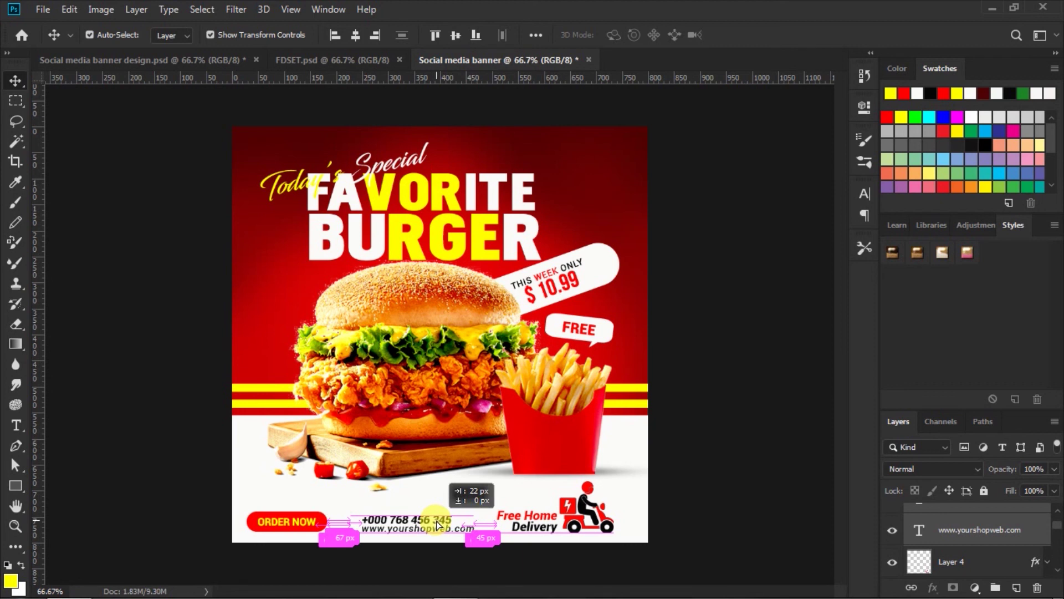
{"action": "left_click_drag", "start_coordinate": [437, 525], "coordinate": [437, 523]}
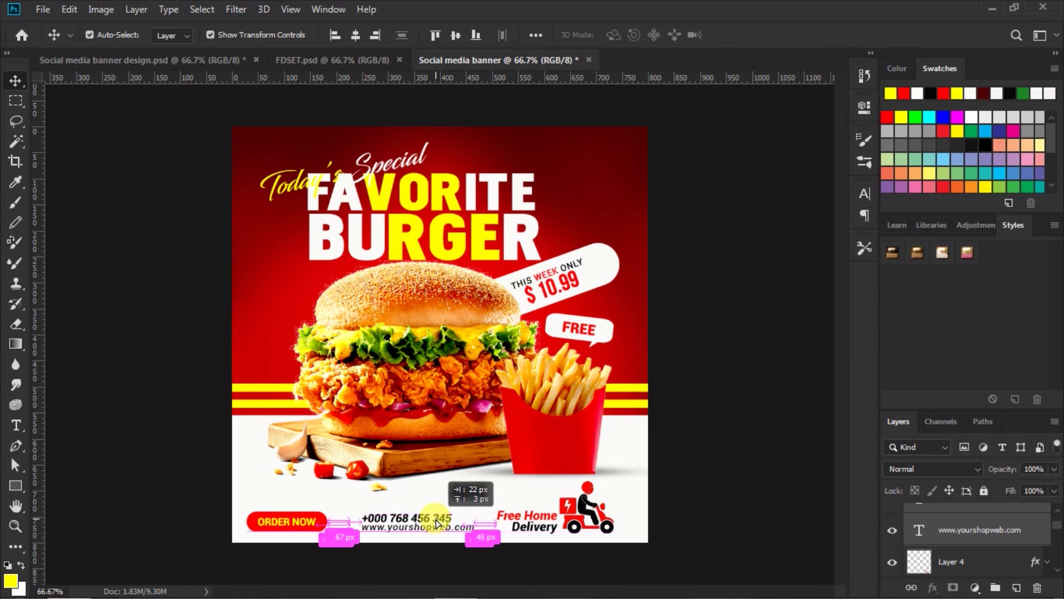
Step: Nudge the delivery scooter icon and Free Home Delivery text slightly right
{"action": "left_click", "coordinate": [579, 506]}
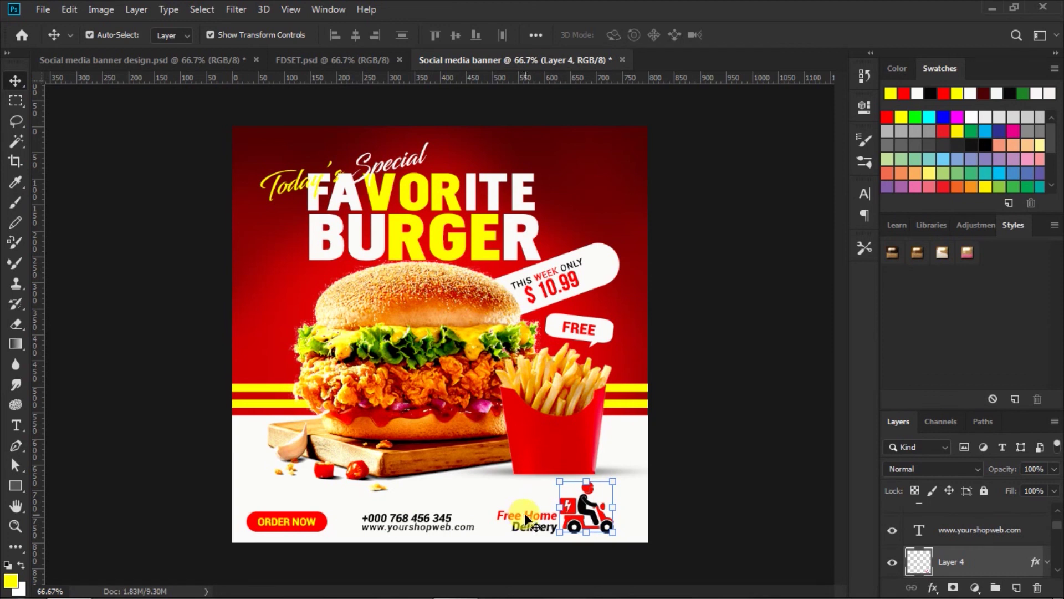
{"action": "left_click", "coordinate": [582, 507]}
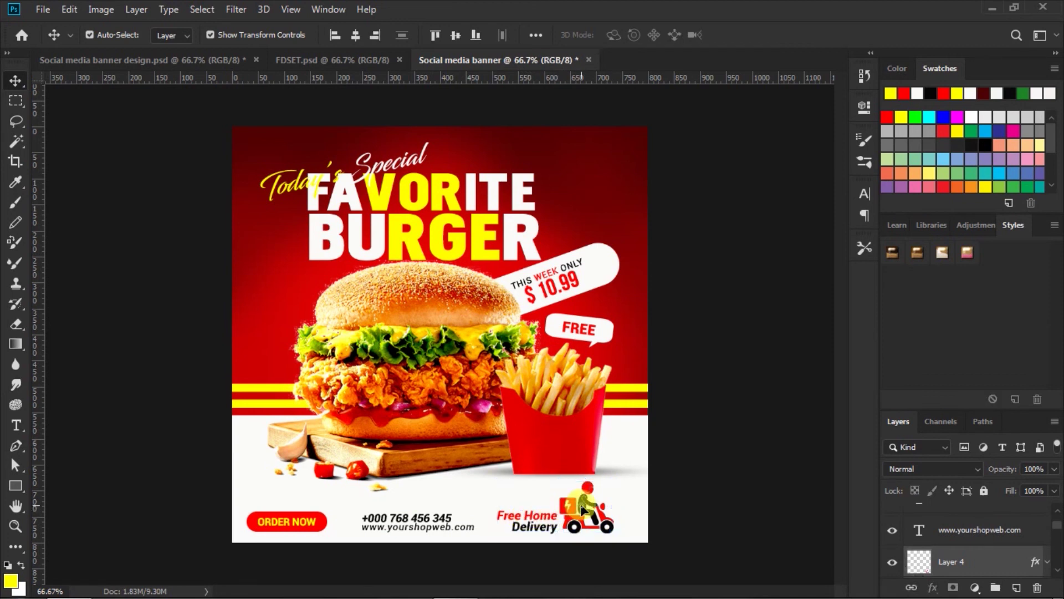
{"action": "left_click_drag", "start_coordinate": [582, 507], "coordinate": [584, 507]}
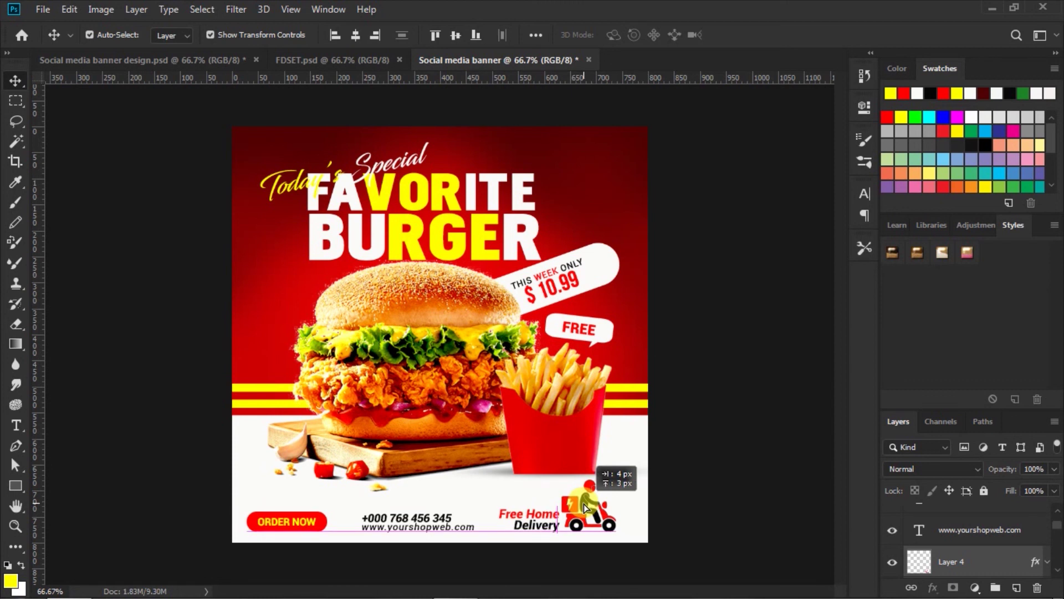
{"action": "left_click", "coordinate": [741, 466]}
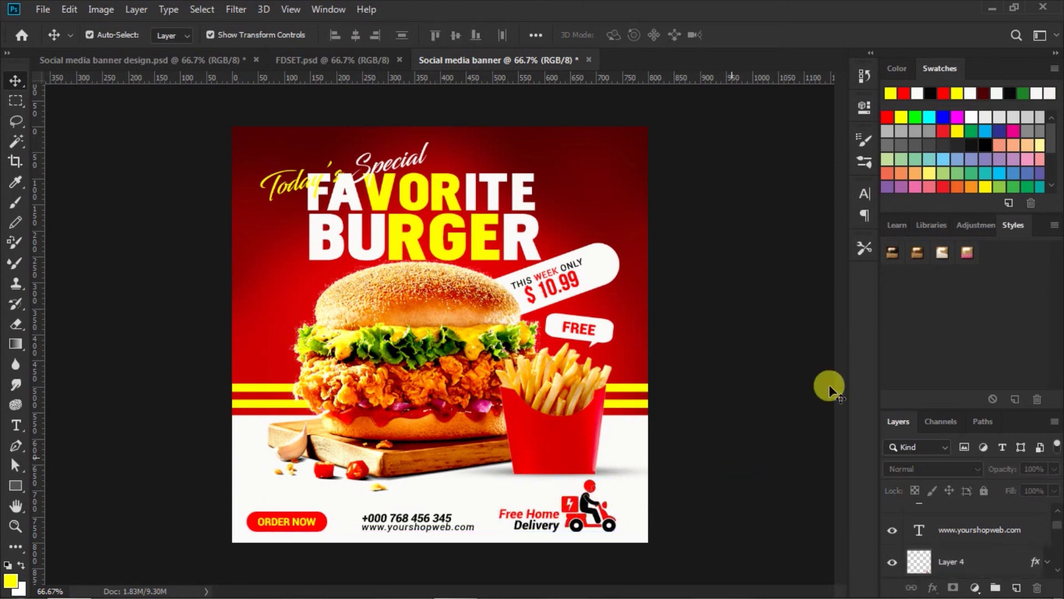
{"action": "left_click", "coordinate": [16, 422]}
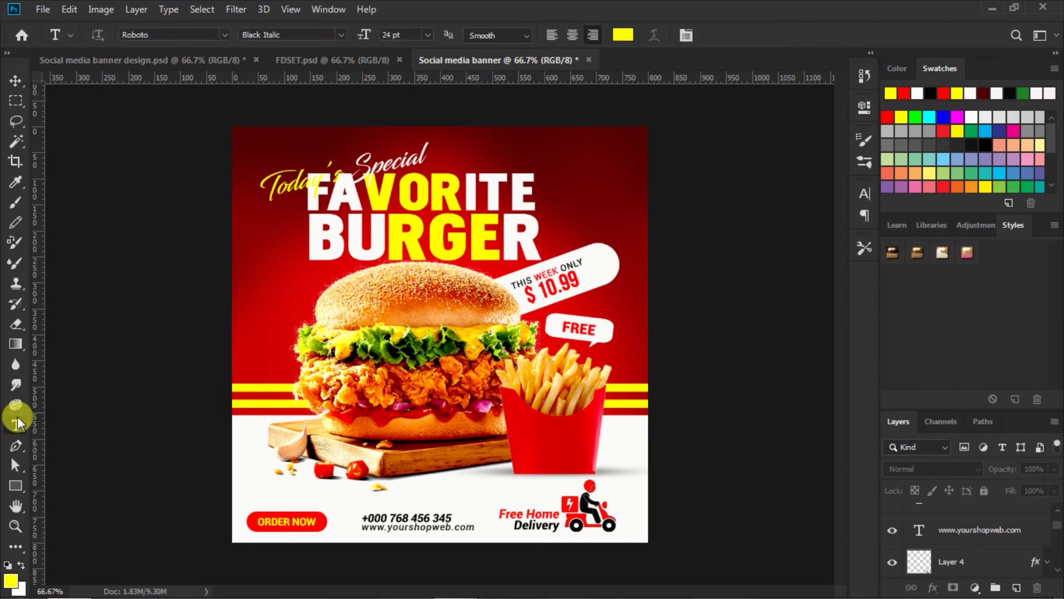
Step: Type white 30 pt 'LOGO HERE' text near the banner's top-right
{"action": "left_click", "coordinate": [623, 35]}
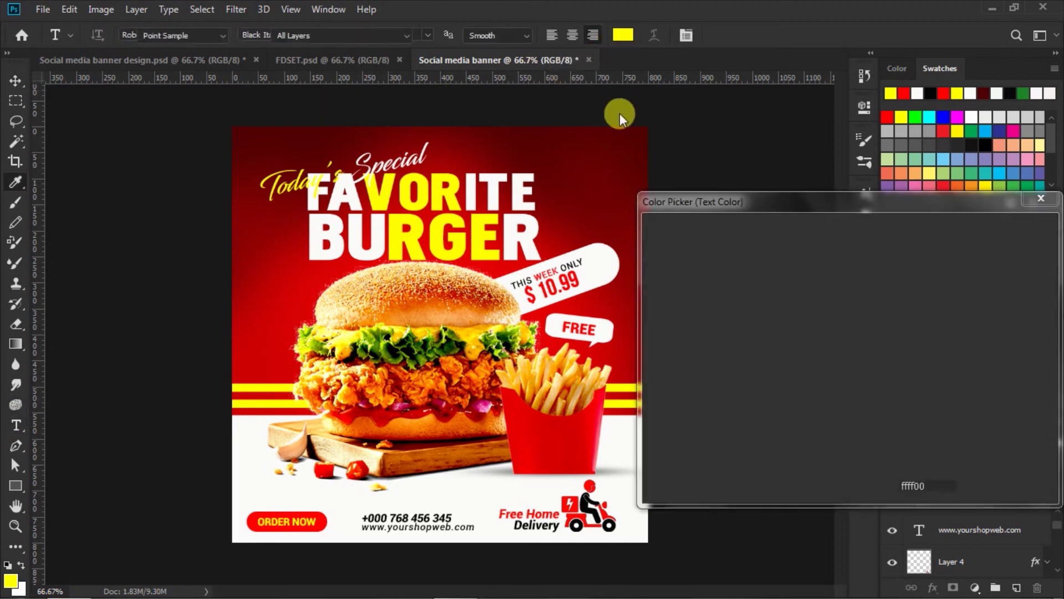
{"action": "left_click", "coordinate": [648, 235]}
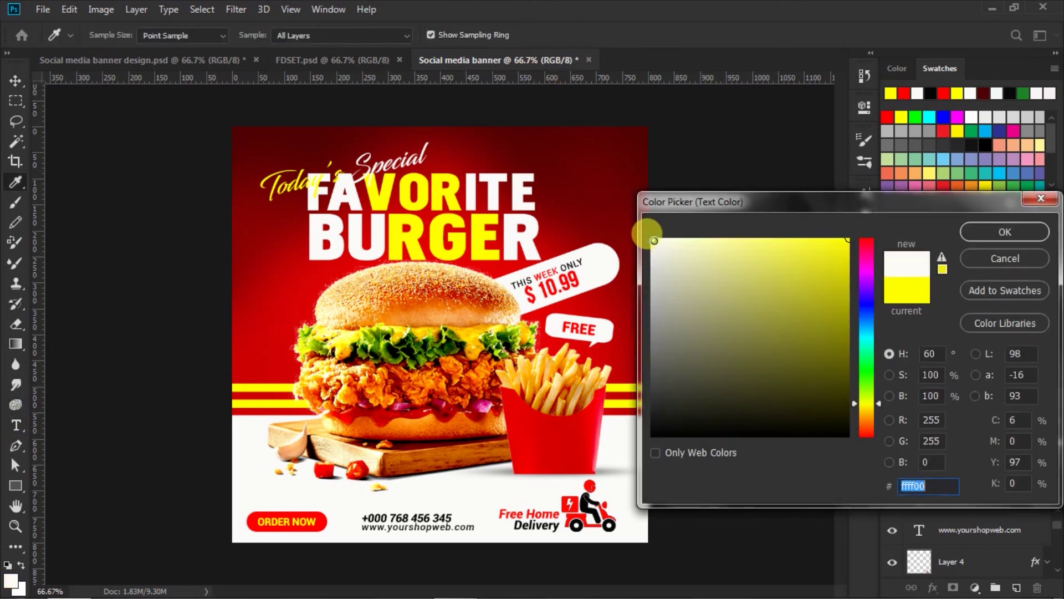
{"action": "left_click", "coordinate": [978, 232]}
{"action": "left_click", "coordinate": [428, 34]}
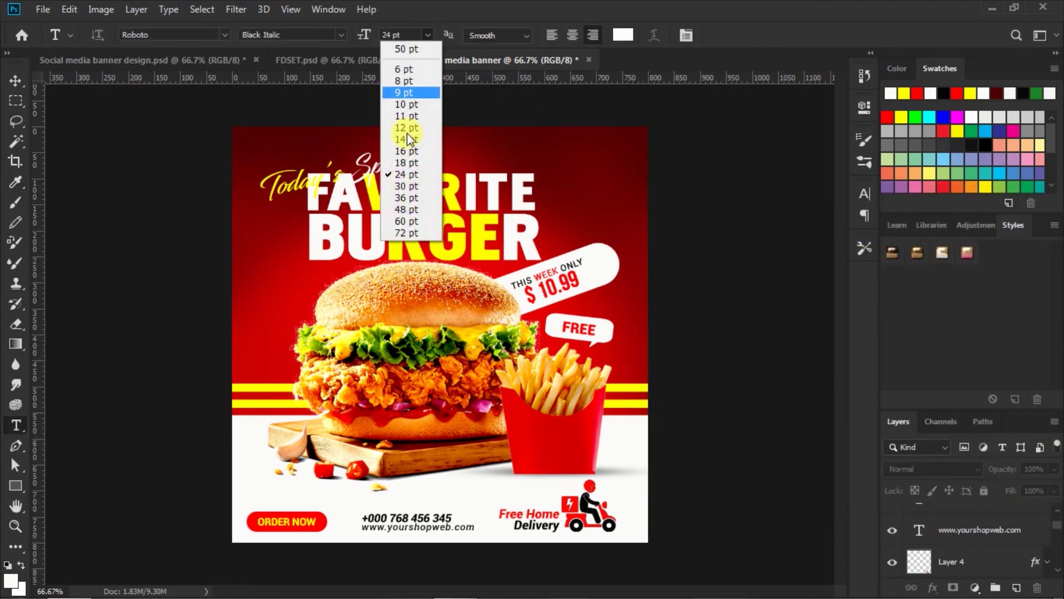
{"action": "left_click", "coordinate": [401, 187]}
{"action": "left_click", "coordinate": [564, 151]}
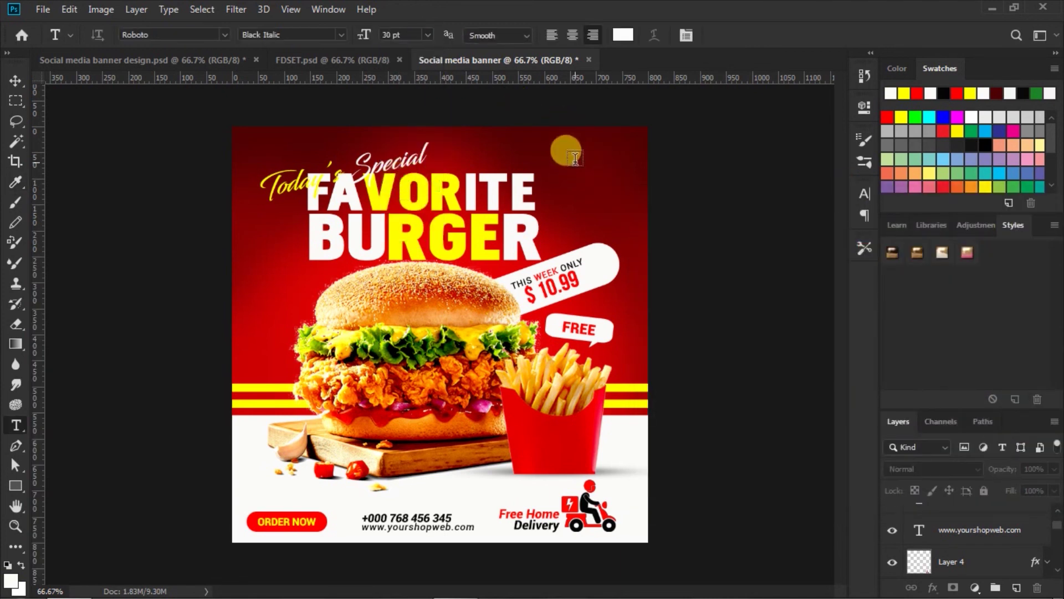
{"action": "left_click", "coordinate": [565, 150]}
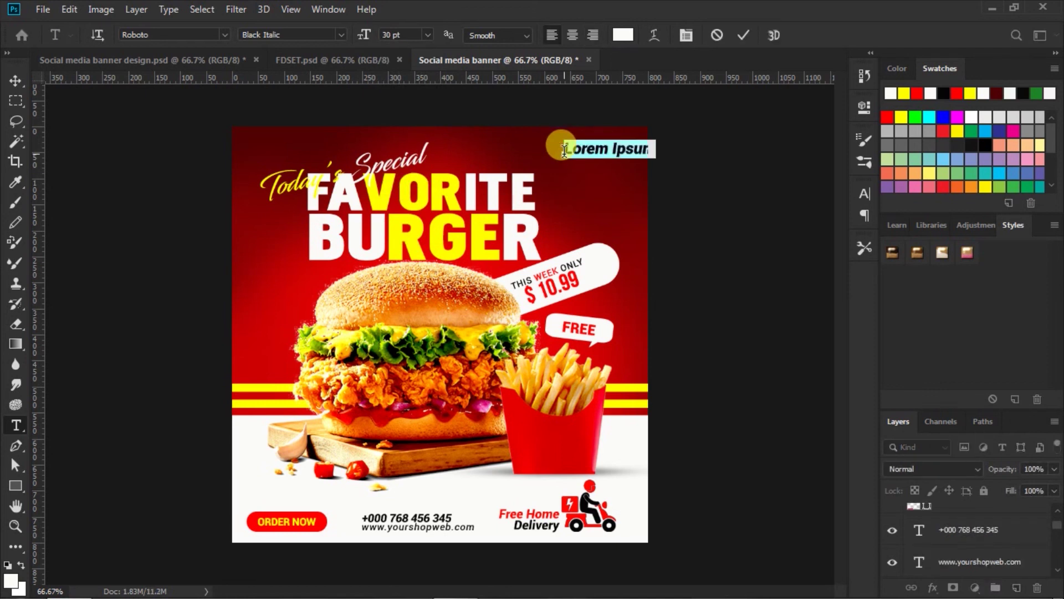
{"action": "key", "text": "BackSpace"}
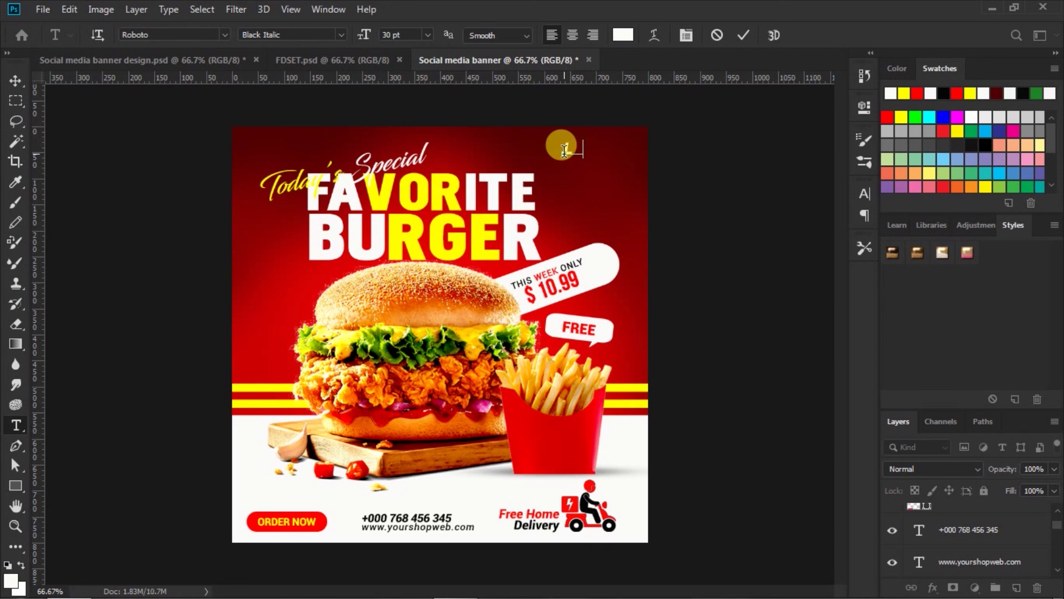
{"action": "type", "text": "LOGO H"}
{"action": "type", "text": "ERE"}
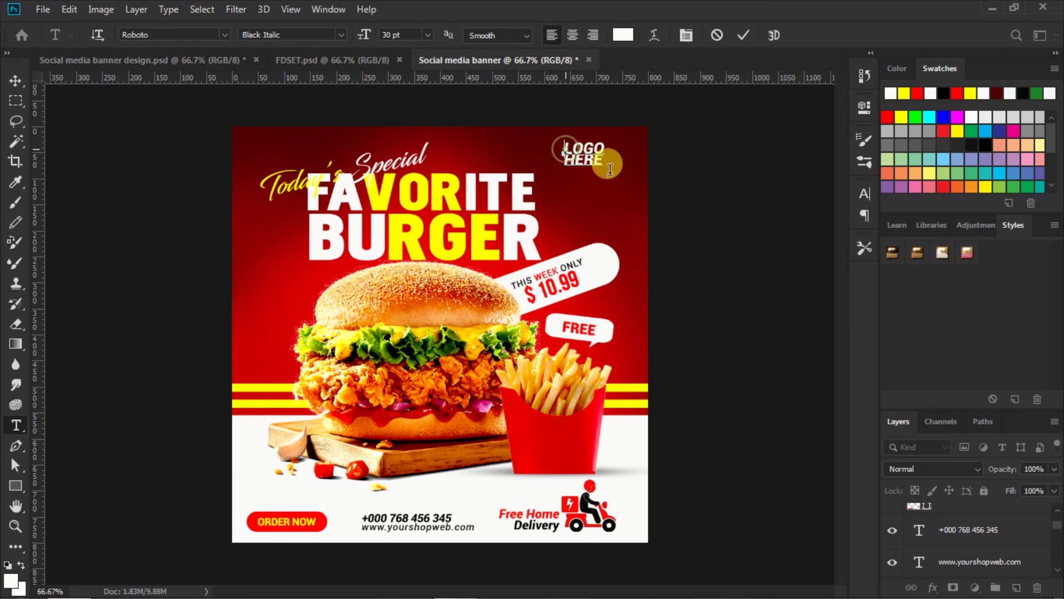
Step: Set LOGO HERE to Roboto Black with wider leading between its two lines
{"action": "key", "text": "ctrl+a"}
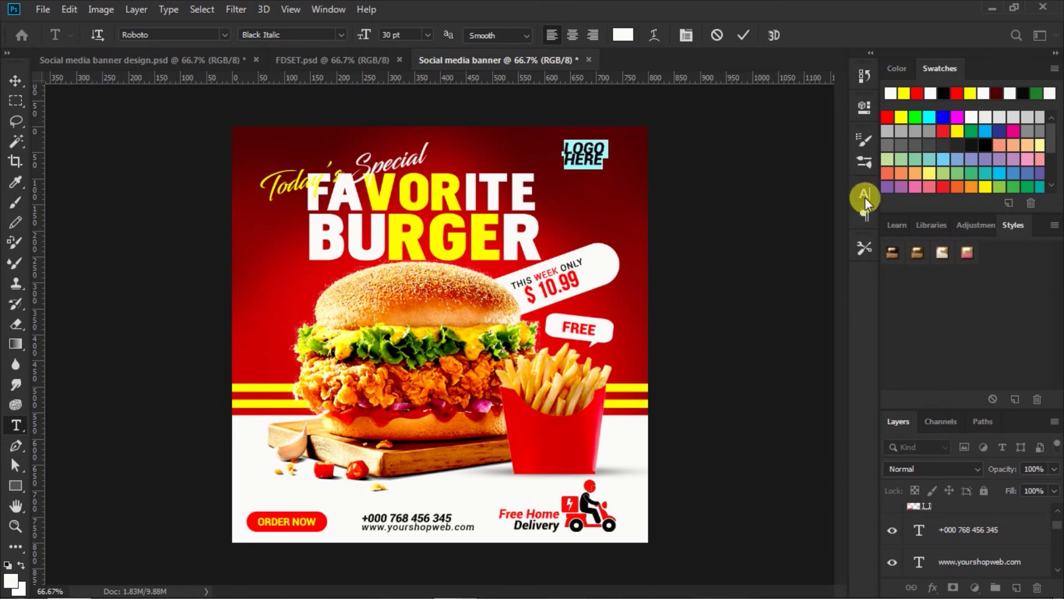
{"action": "left_click", "coordinate": [865, 195]}
{"action": "left_click", "coordinate": [834, 217]}
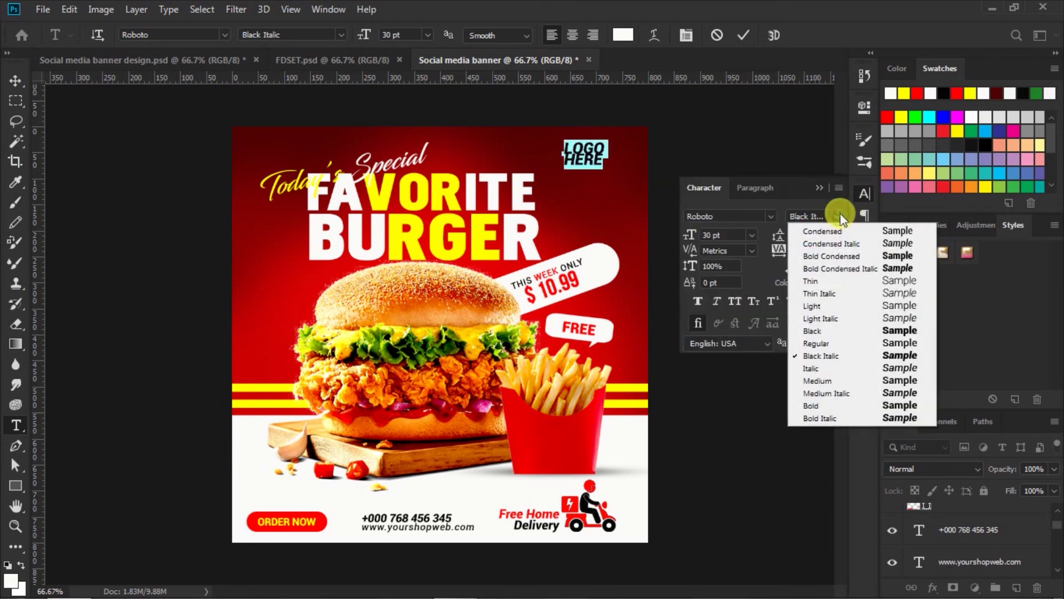
{"action": "left_click", "coordinate": [894, 331]}
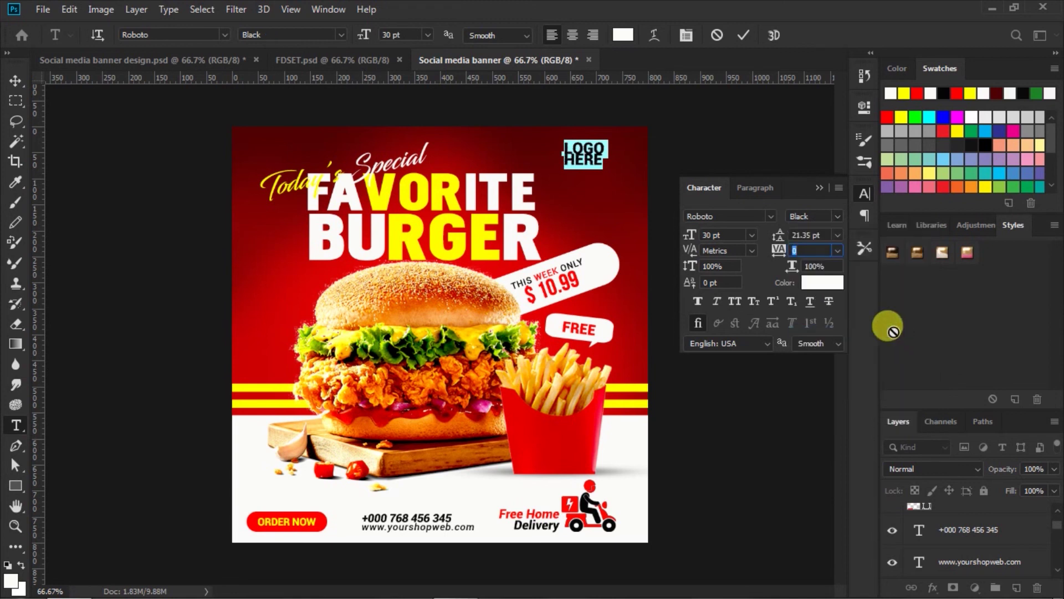
{"action": "left_click_drag", "start_coordinate": [774, 237], "coordinate": [779, 241]}
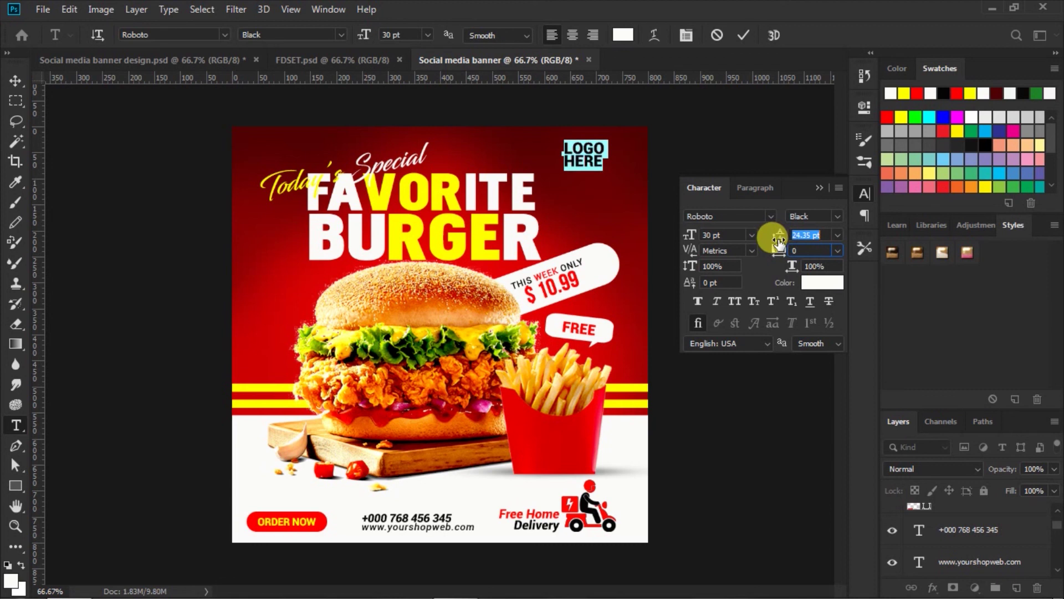
{"action": "left_click", "coordinate": [820, 187]}
{"action": "left_click", "coordinate": [744, 37]}
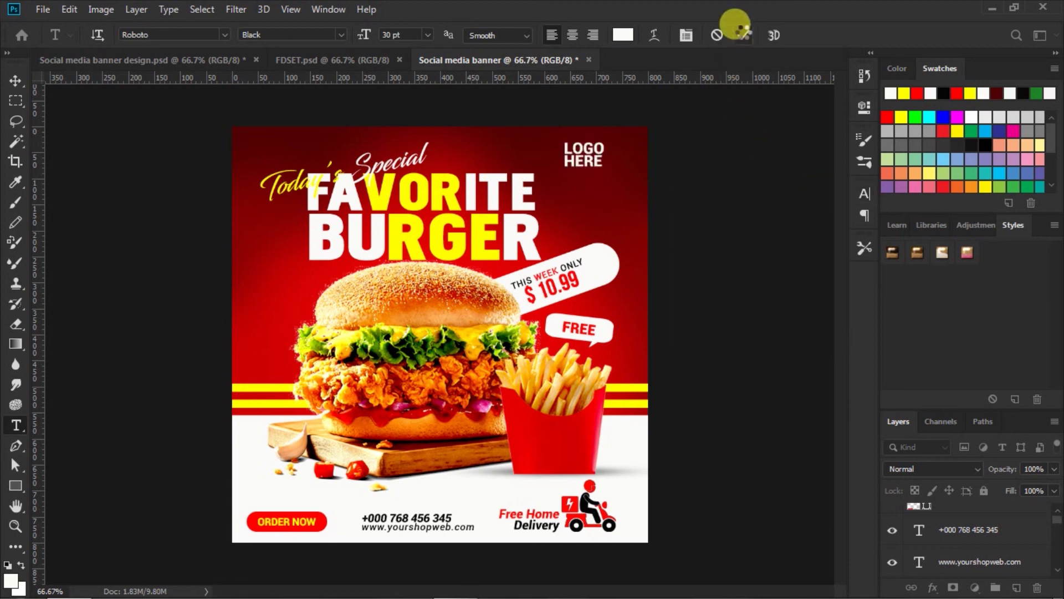
Step: Move the LOGO HERE text into the banner's top-right corner
{"action": "left_click", "coordinate": [12, 82]}
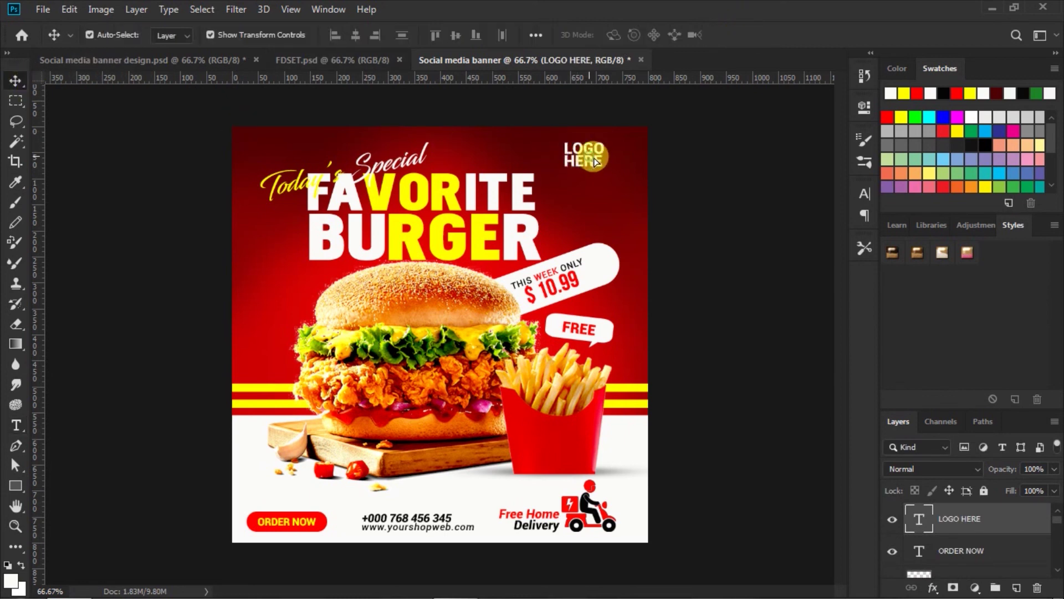
{"action": "left_click_drag", "start_coordinate": [595, 161], "coordinate": [609, 164]}
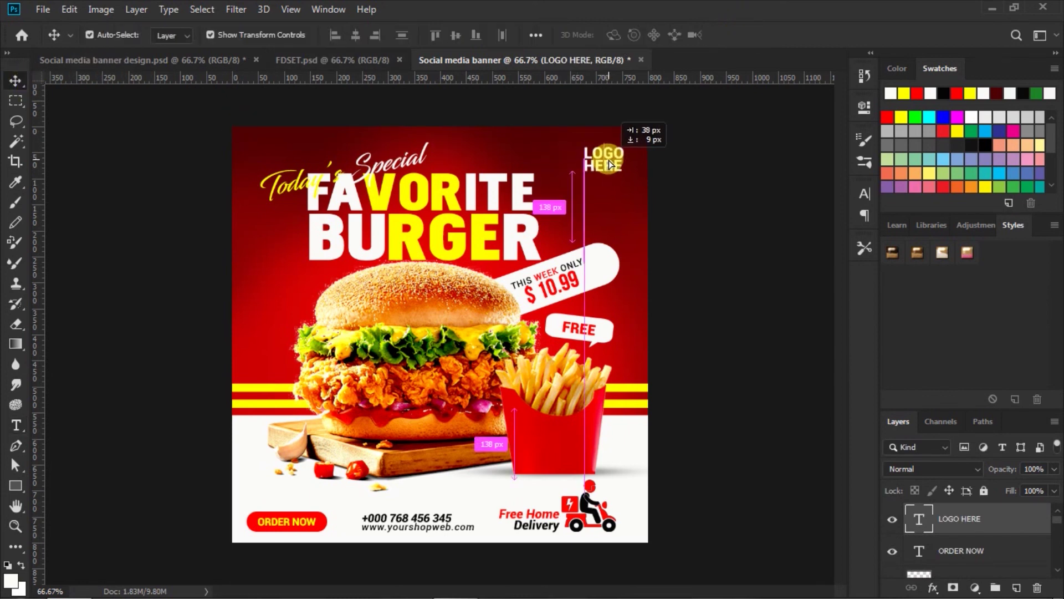
{"action": "left_click_drag", "start_coordinate": [609, 161], "coordinate": [609, 161]}
{"action": "left_click", "coordinate": [757, 235]}
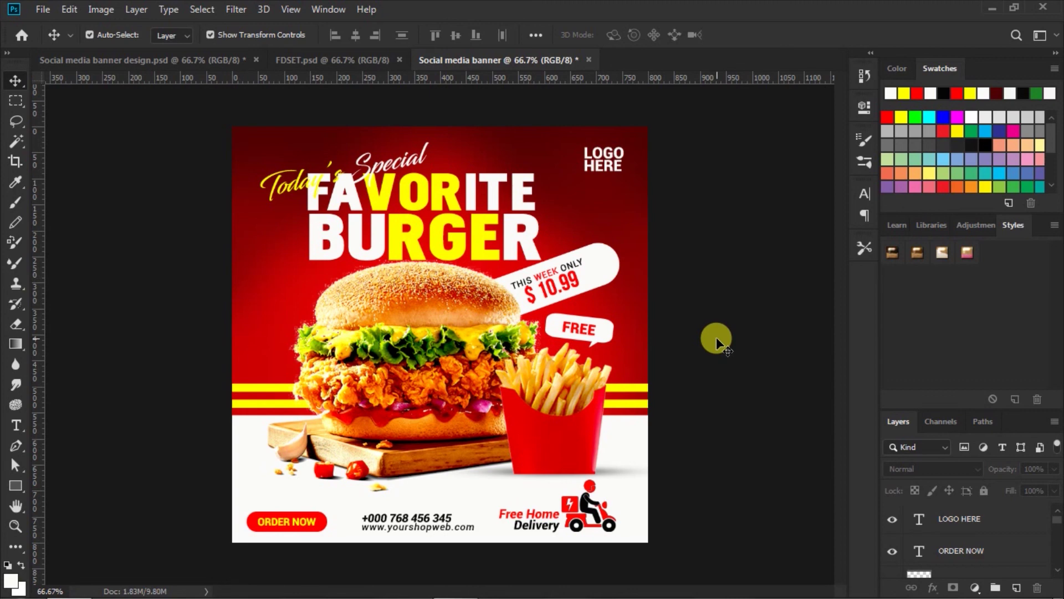
{"action": "key", "text": "ctrl+minus"}
{"action": "key", "text": "ctrl+plus"}
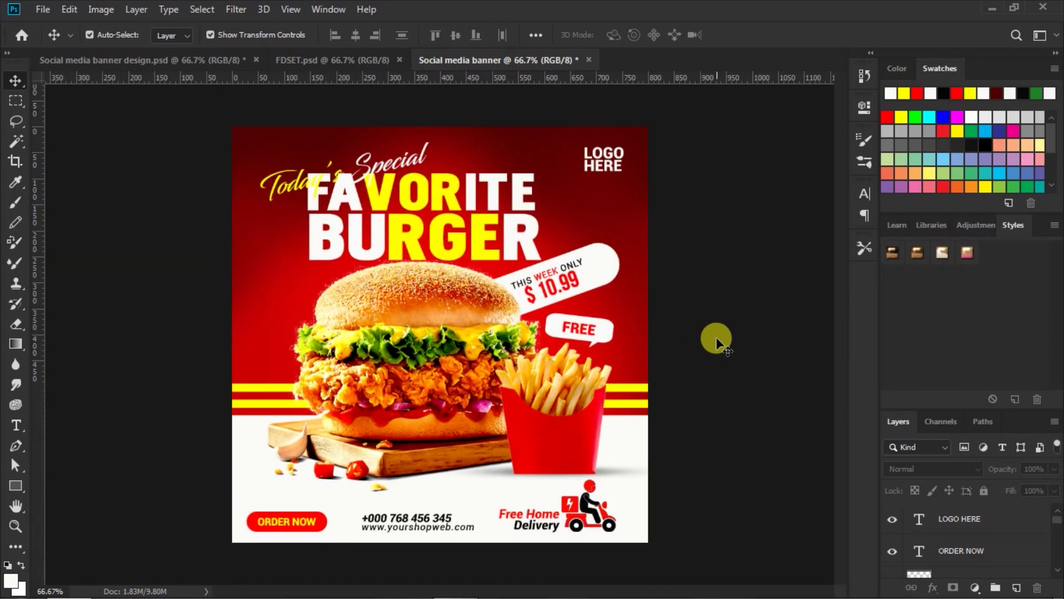